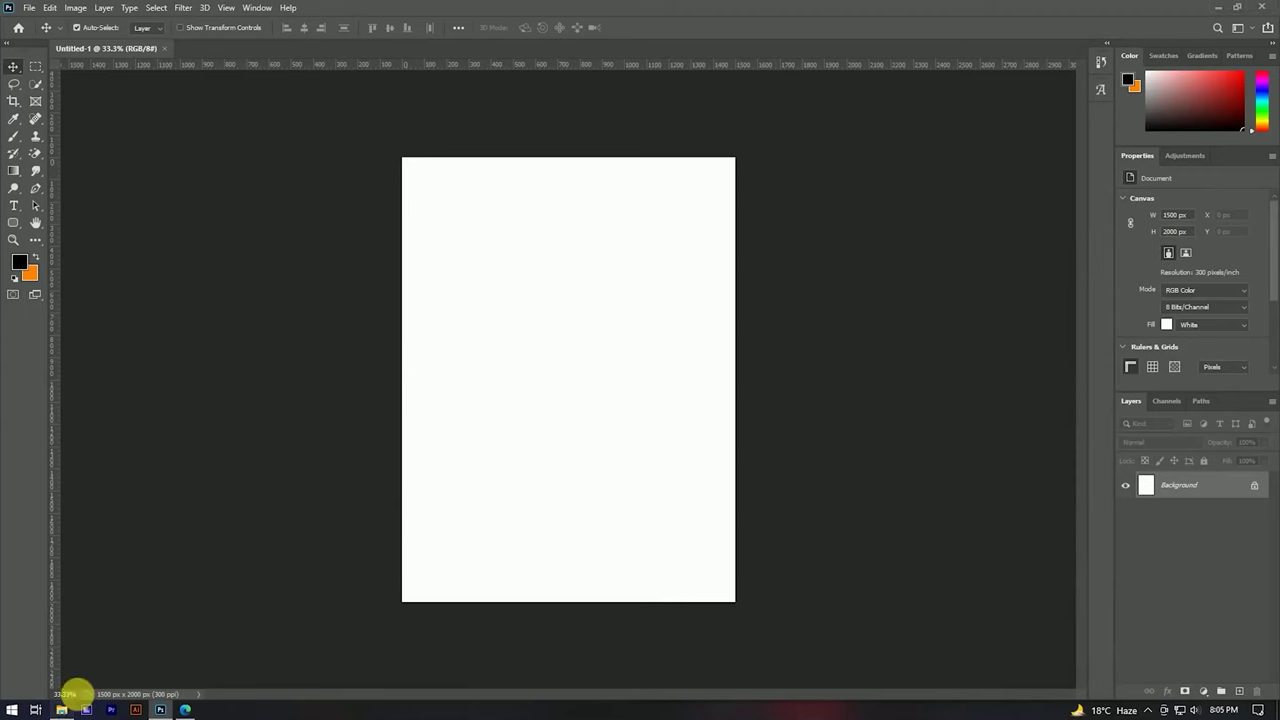
# Step: Place the red-headband portrait photo on the blank canvas and enlarge it to fill the page
pyautogui.moveTo(940, 120); pyautogui.dragTo(529, 386)
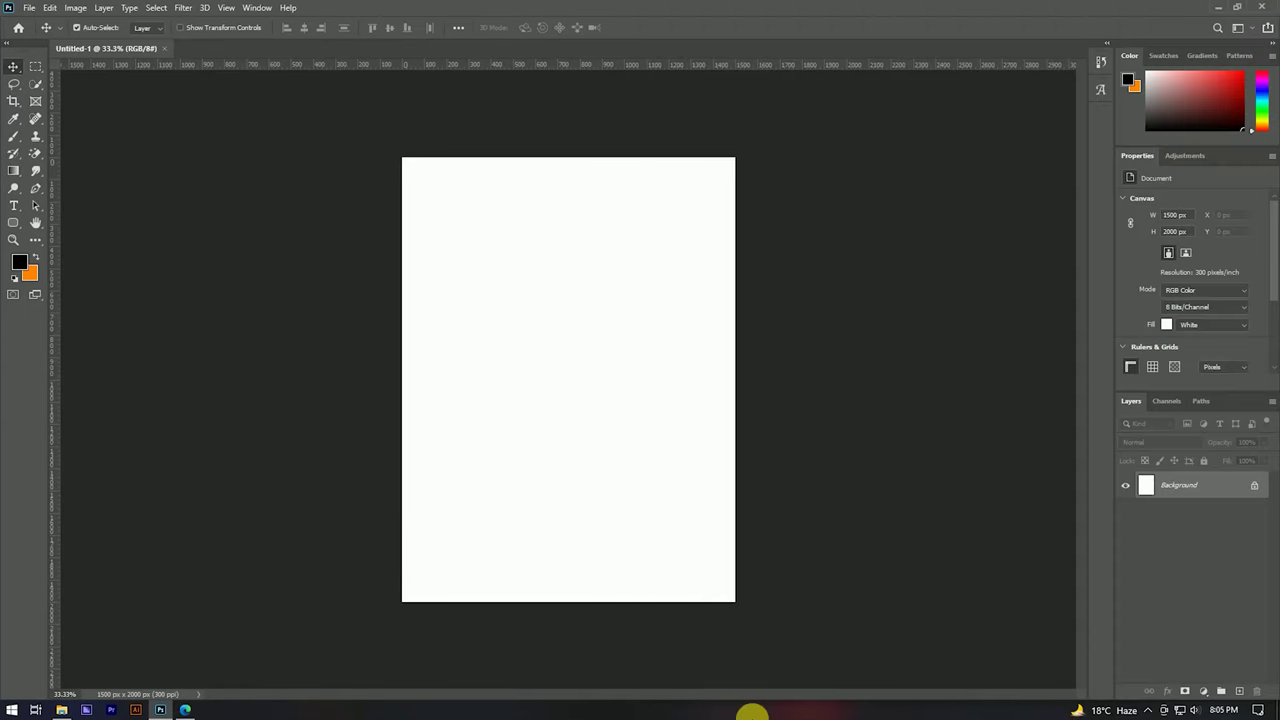
pyautogui.moveTo(736, 385); pyautogui.dragTo(750, 390)
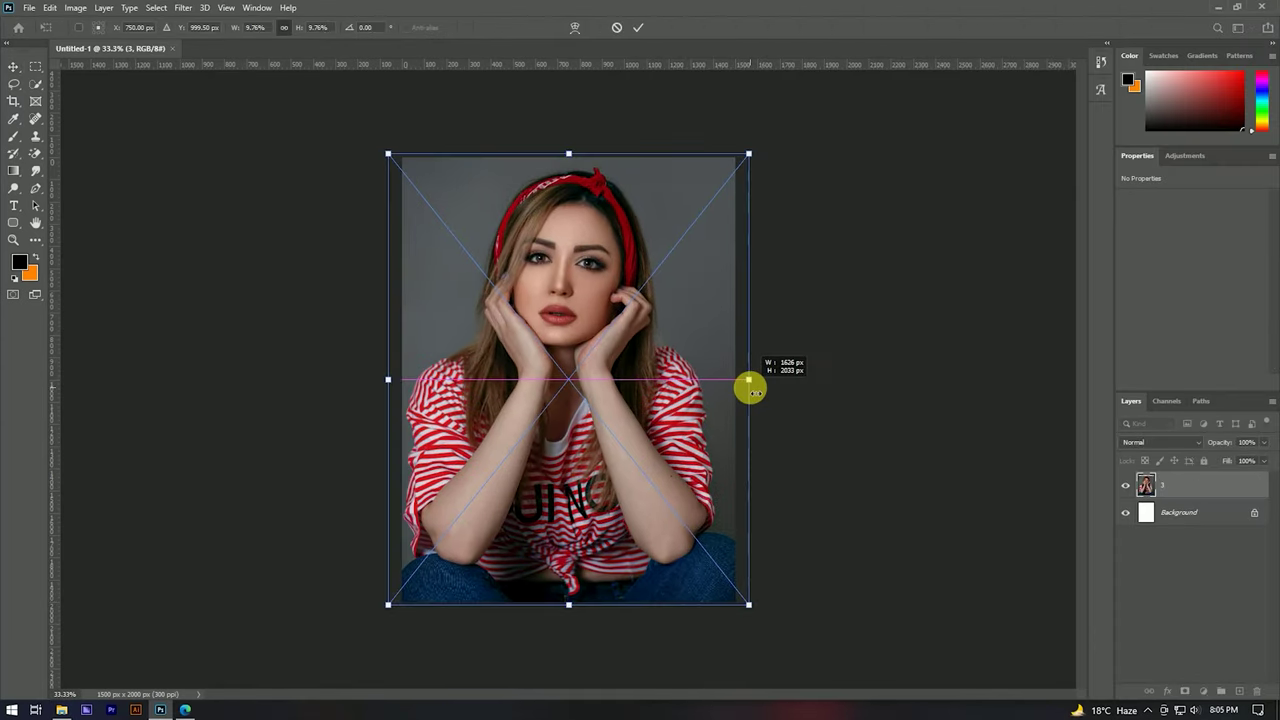
pyautogui.press('Return')
# Step: Zoom in and out to inspect the placed portrait, then bring up its layer options
pyautogui.scroll(4, 563, 226)
pyautogui.scroll(3, 591, 251)
pyautogui.scroll(-4, 596, 250)
pyautogui.scroll(-2, 594, 245)
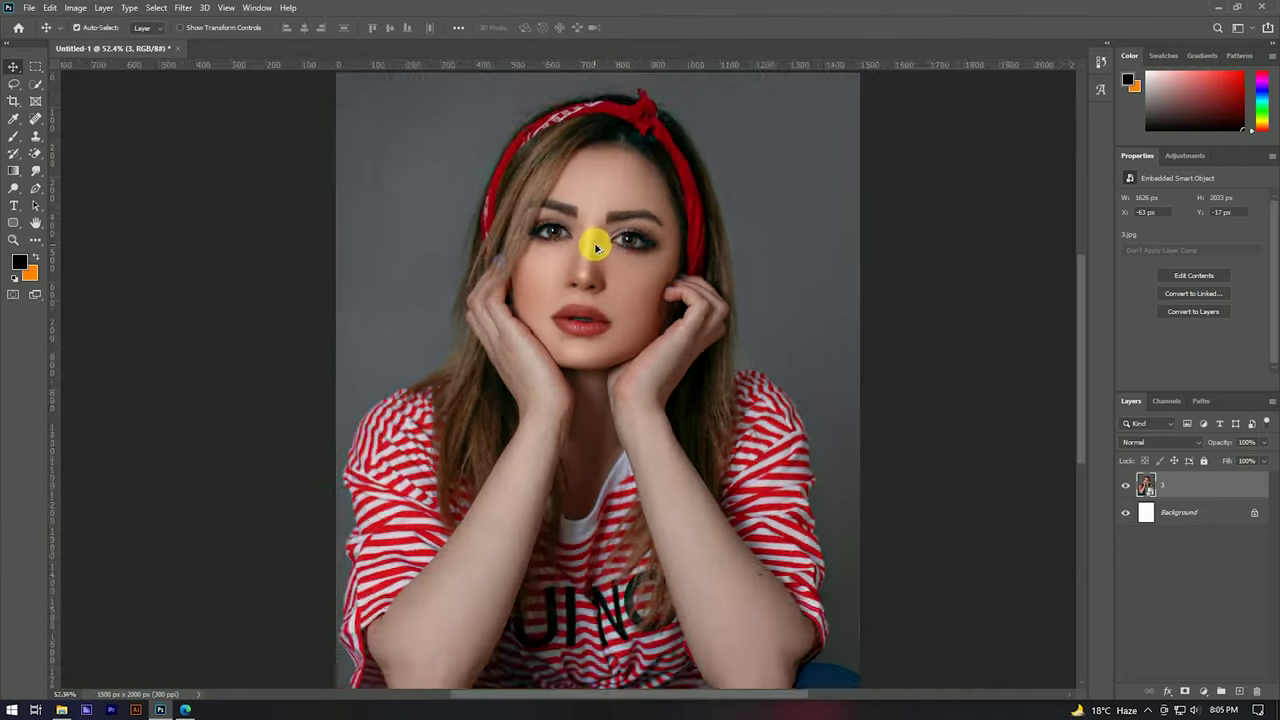
pyautogui.scroll(-2, 509, 251)
pyautogui.scroll(3, 523, 243)
pyautogui.scroll(1, 538, 320)
pyautogui.scroll(2, 538, 320)
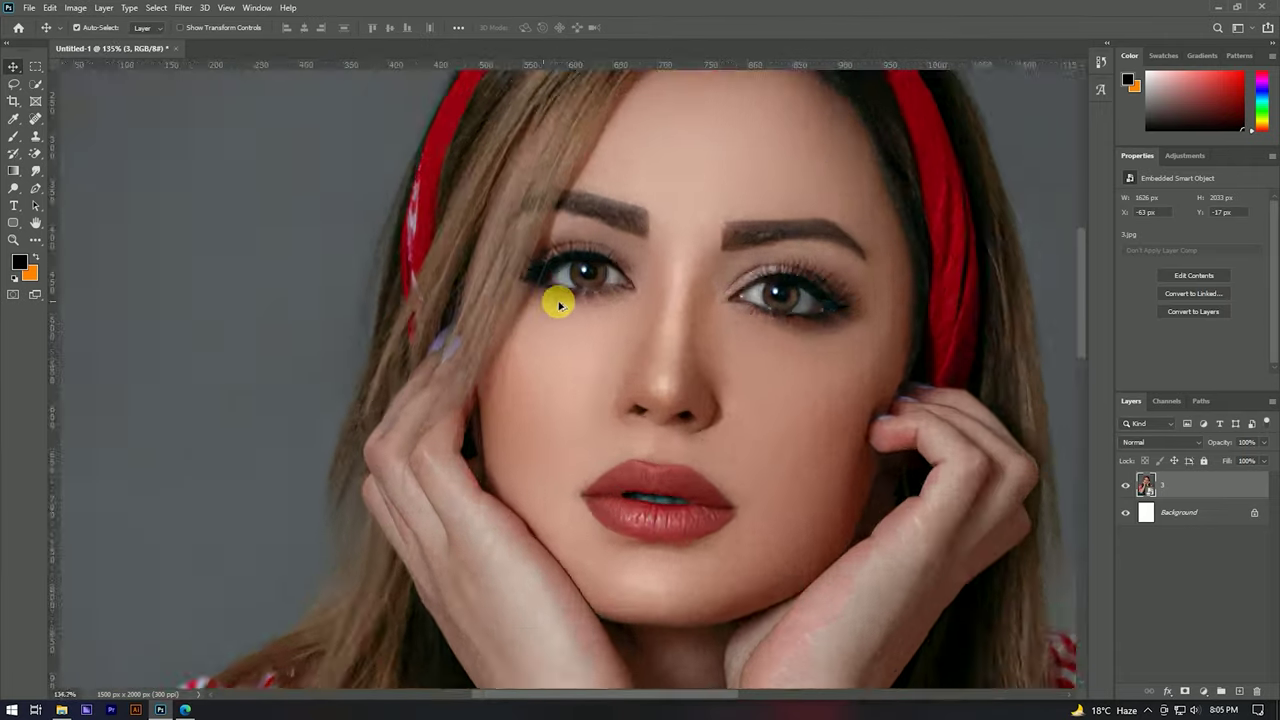
pyautogui.scroll(2, 557, 294)
pyautogui.scroll(-1, 603, 314)
pyautogui.scroll(-1, 583, 277)
pyautogui.scroll(3, 680, 560)
pyautogui.scroll(1, 609, 531)
pyautogui.scroll(-2, 691, 394)
pyautogui.scroll(-3, 731, 409)
pyautogui.scroll(-2, 731, 399)
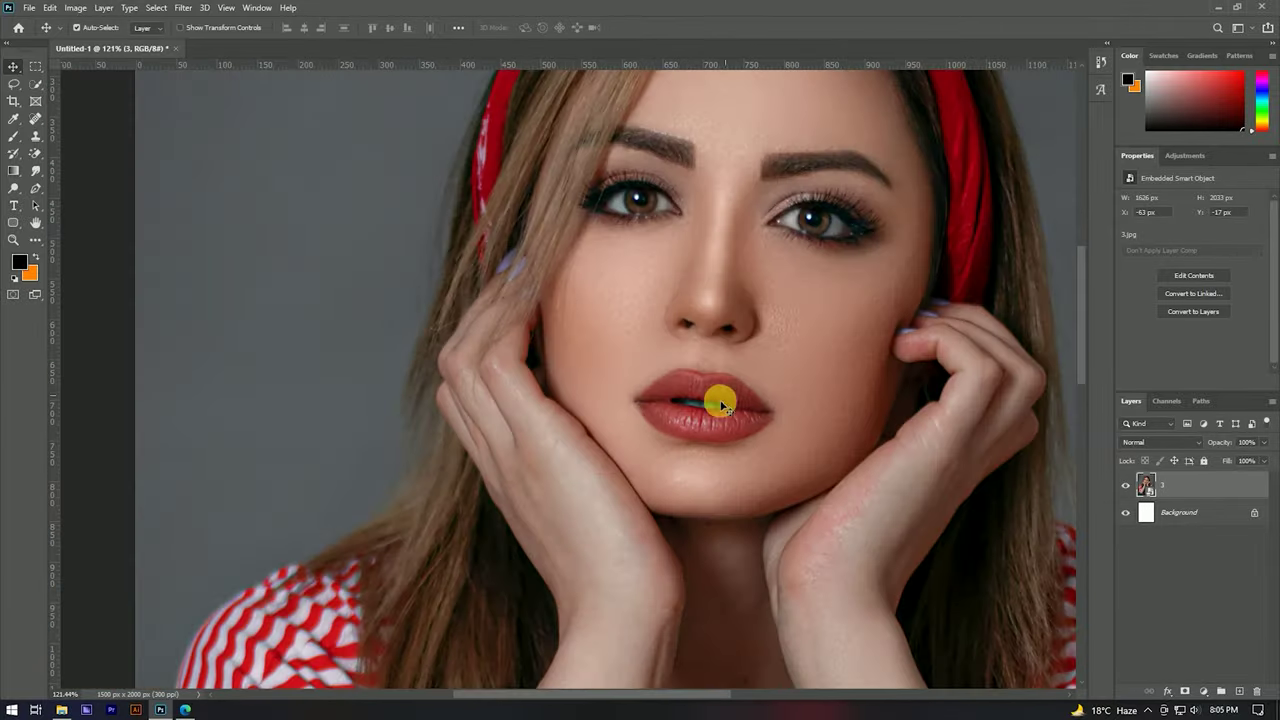
pyautogui.scroll(-1, 729, 391)
pyautogui.scroll(1, 674, 414)
pyautogui.scroll(3, 731, 411)
pyautogui.scroll(-2, 680, 400)
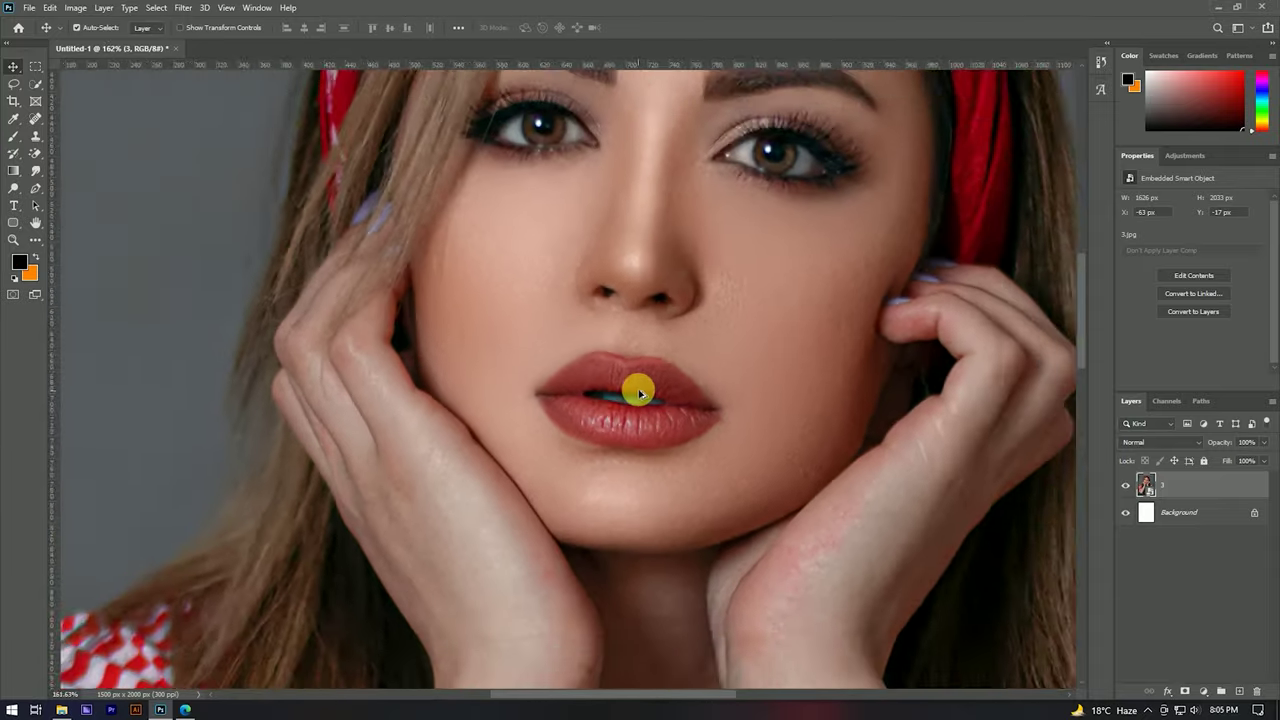
pyautogui.scroll(-2, 637, 383)
pyautogui.scroll(-2, 637, 380)
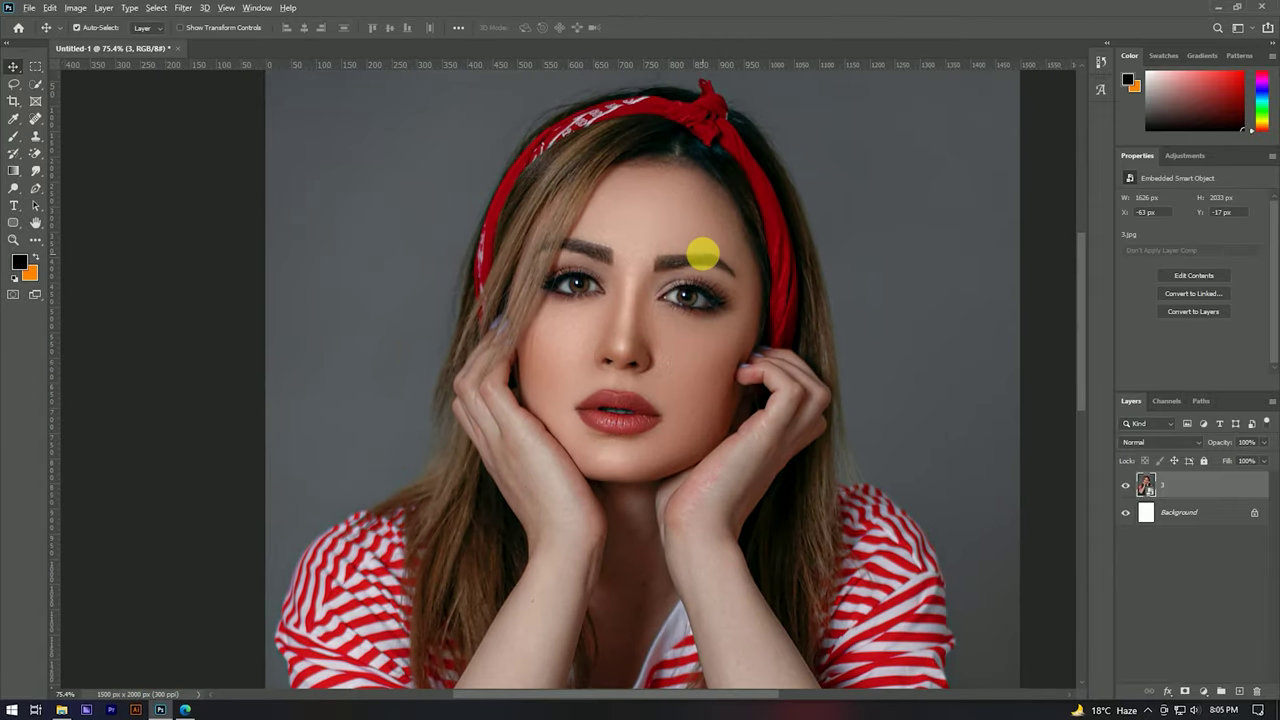
pyautogui.scroll(-1, 703, 258)
pyautogui.rightClick(1200, 486)
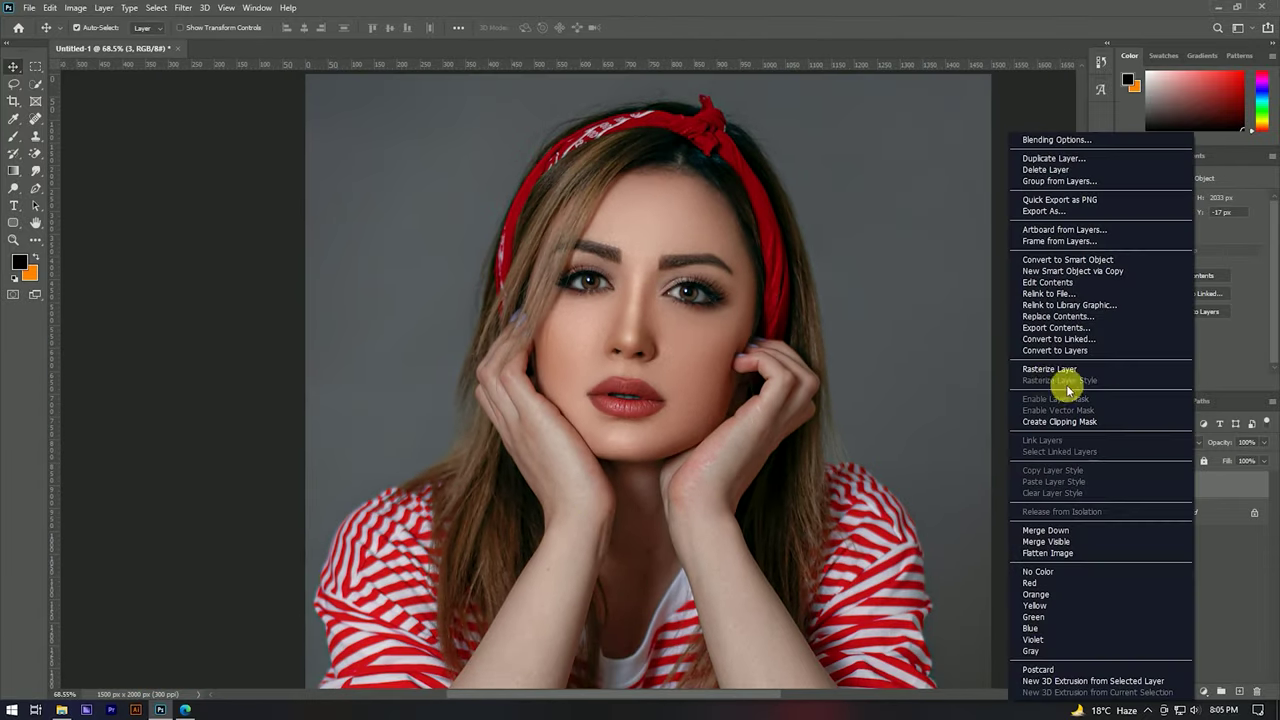
# Step: Rasterize the placed portrait smart object into an ordinary pixel layer
pyautogui.click(1046, 366)
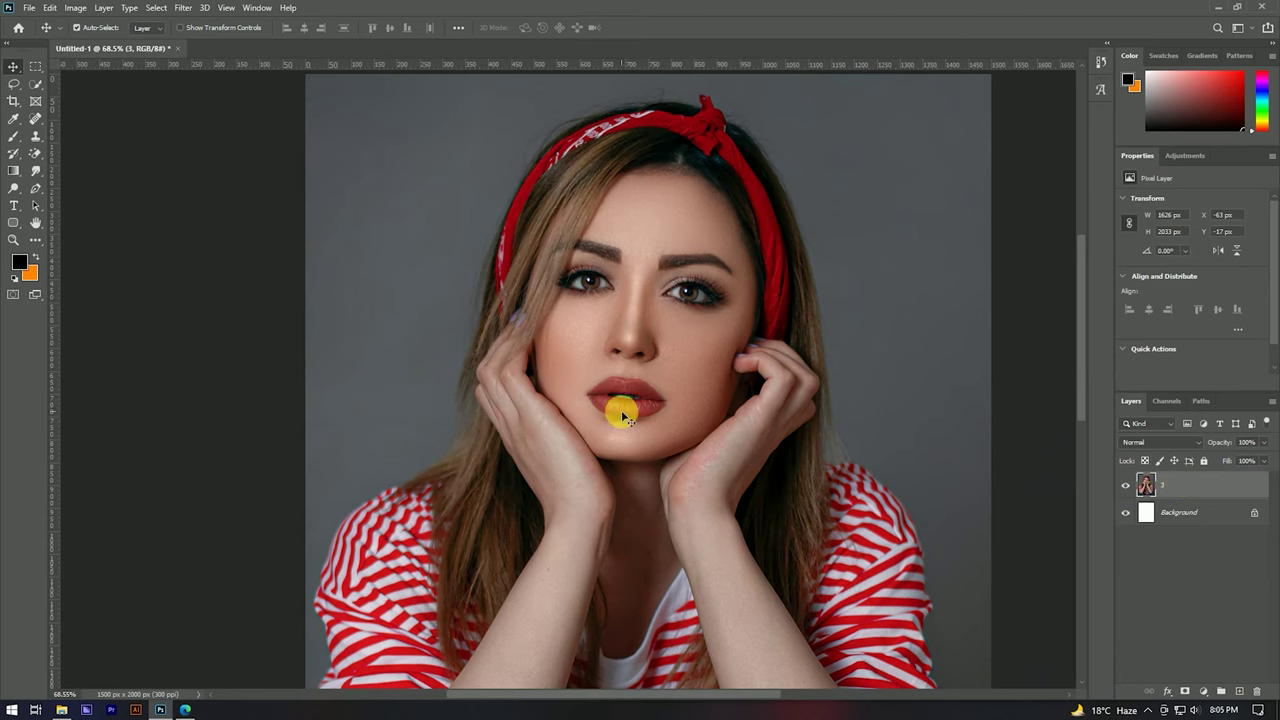
pyautogui.scroll(2, 671, 380)
pyautogui.scroll(1, 671, 380)
pyautogui.scroll(-2, 665, 377)
pyautogui.scroll(-1, 586, 308)
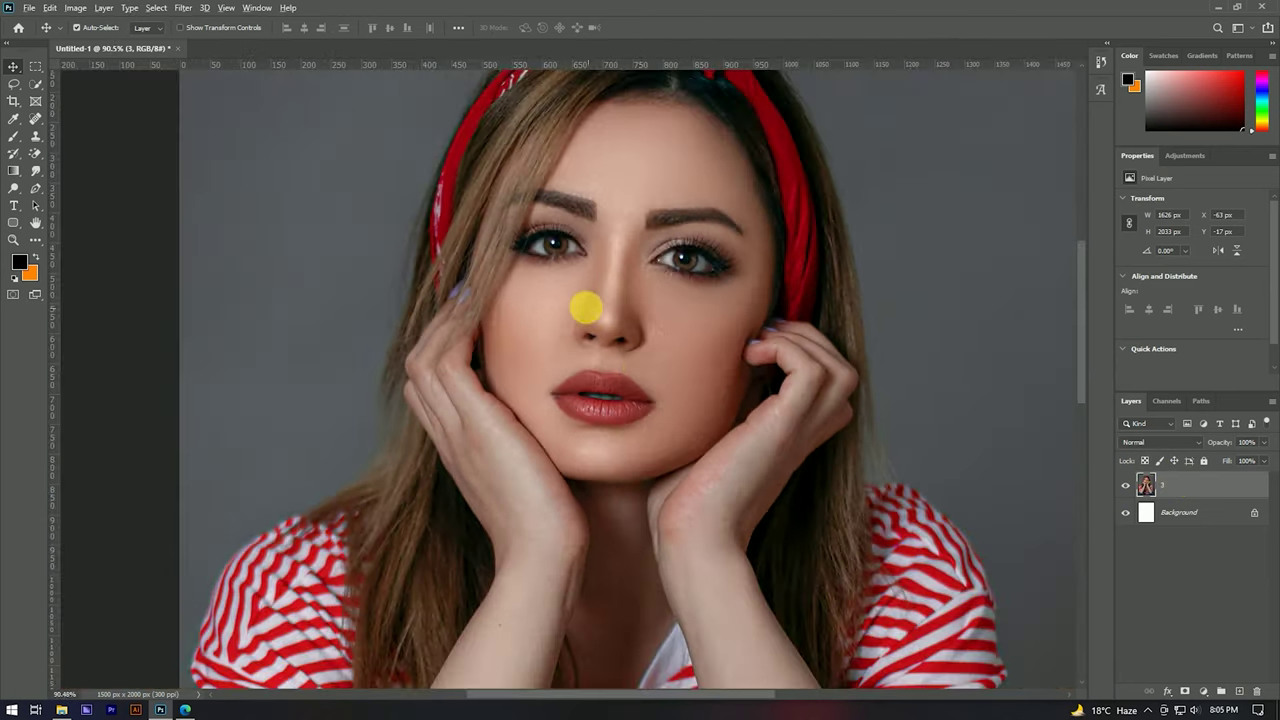
pyautogui.scroll(-2, 586, 308)
pyautogui.scroll(2, 571, 297)
pyautogui.scroll(2, 571, 251)
pyautogui.scroll(-2, 574, 249)
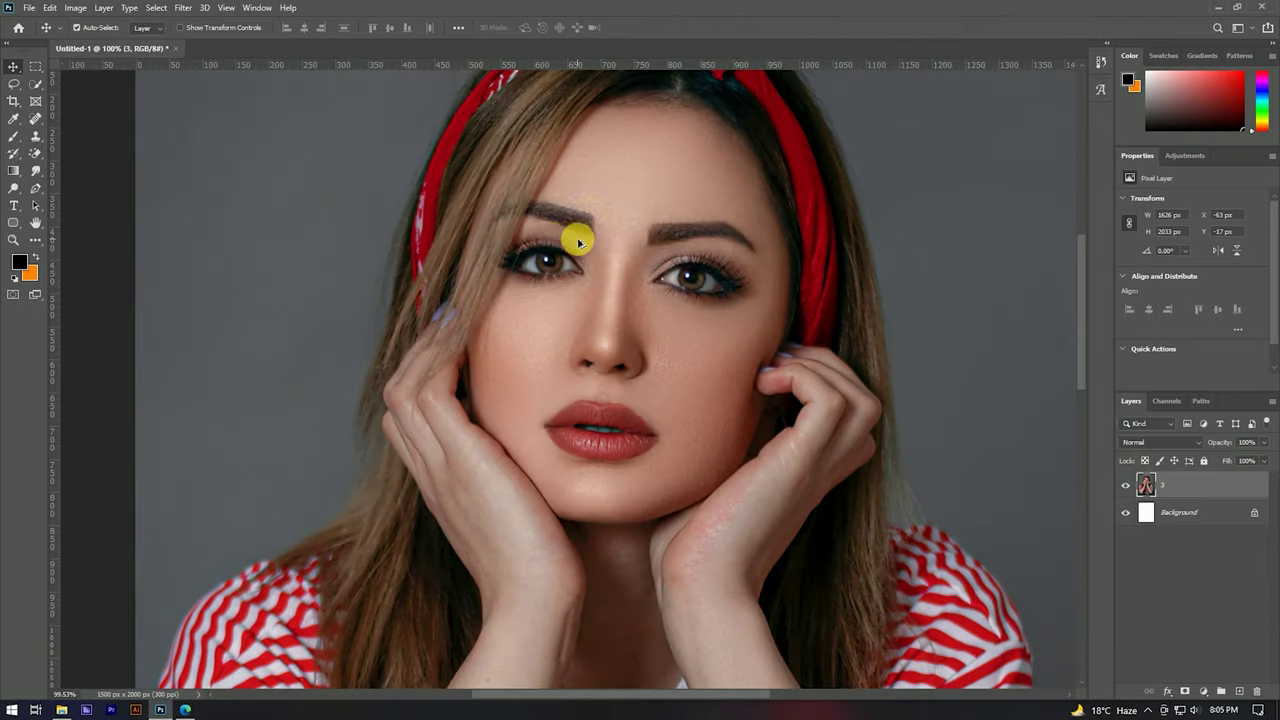
# Step: Open the portrait in the Filter > Photo-Toolbox > SkinFiner plugin, fitting the preview
pyautogui.click(183, 8)
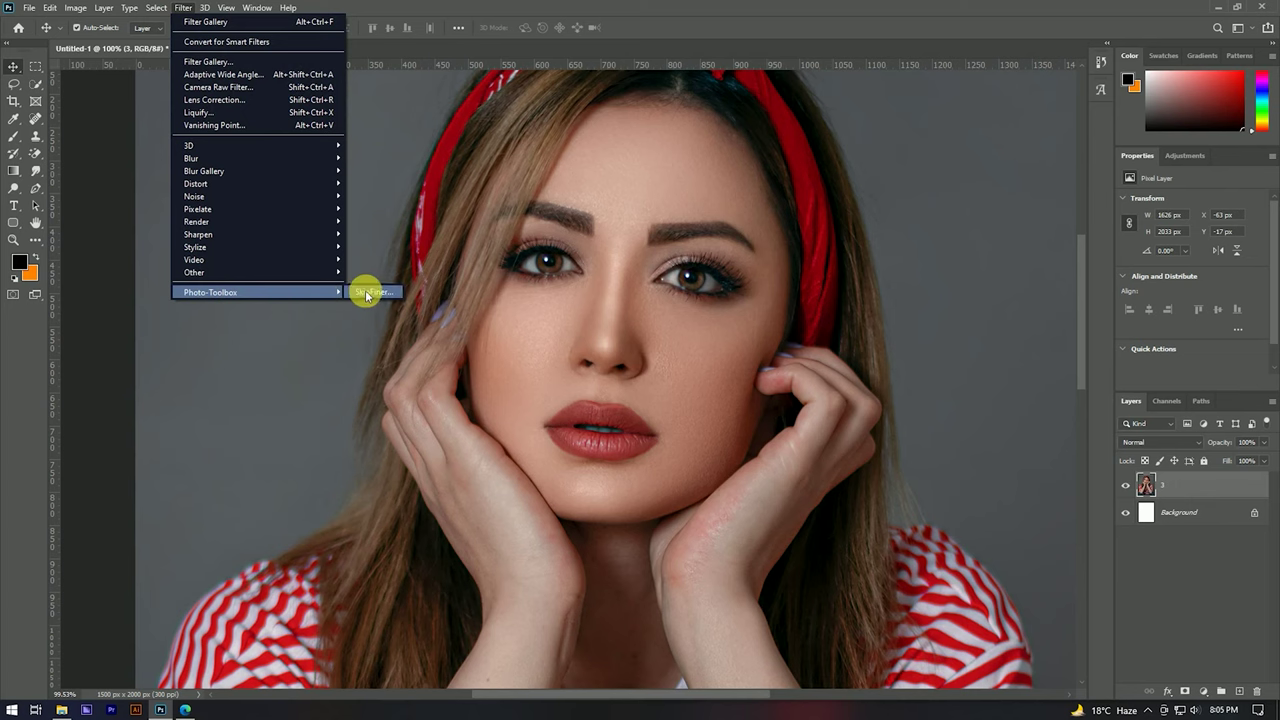
pyautogui.click(366, 292)
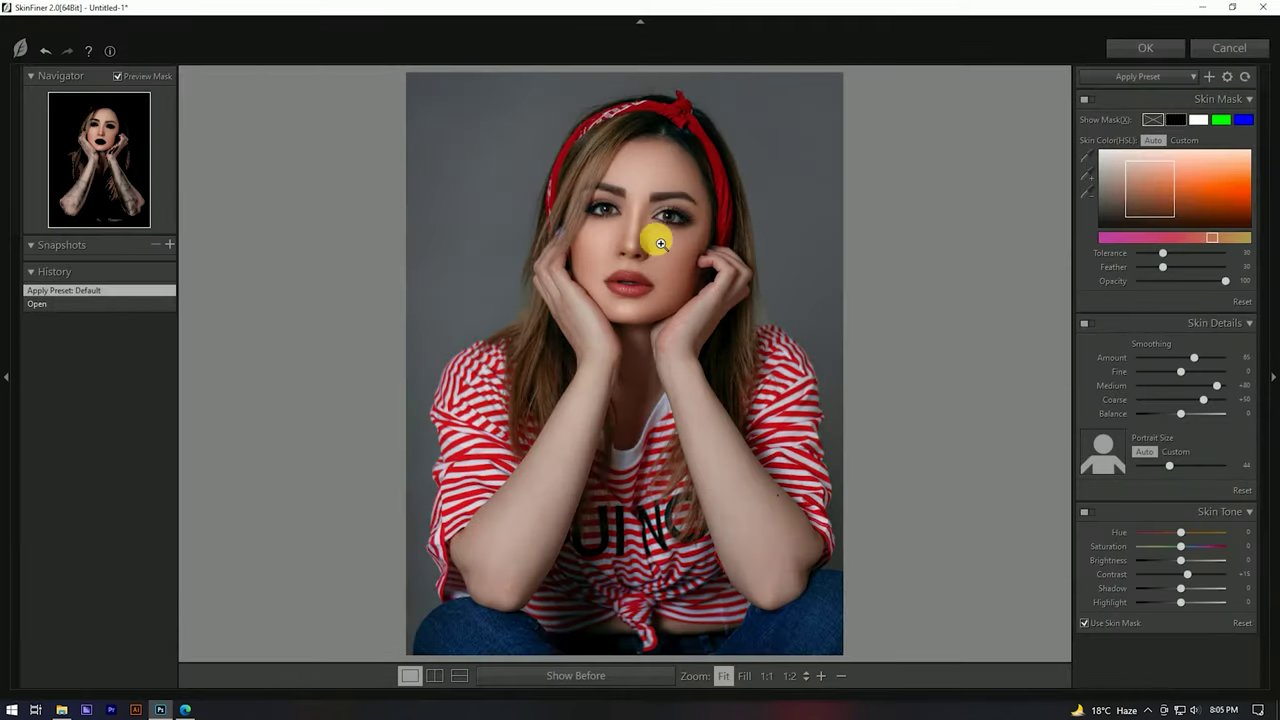
pyautogui.click(660, 243)
pyautogui.click(660, 244)
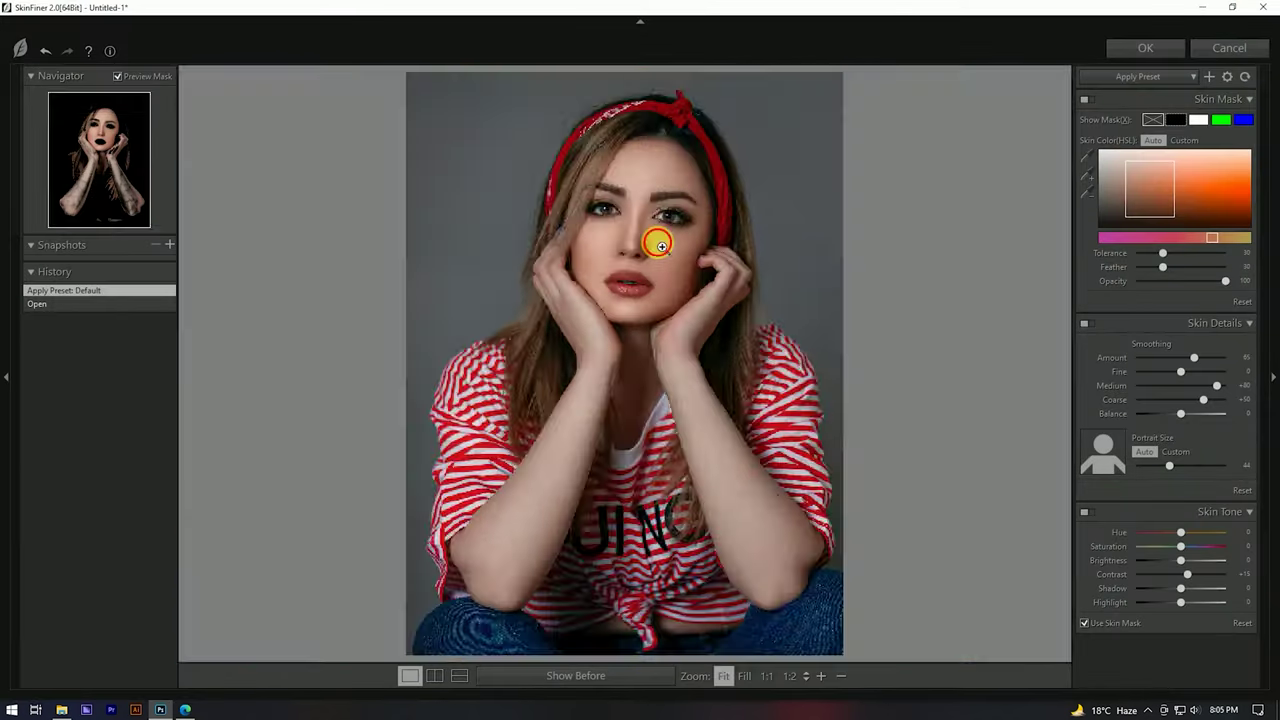
# Step: Inspect the cheek skin at actual size, then apply the Smoothing-High preset
pyautogui.click(662, 246)
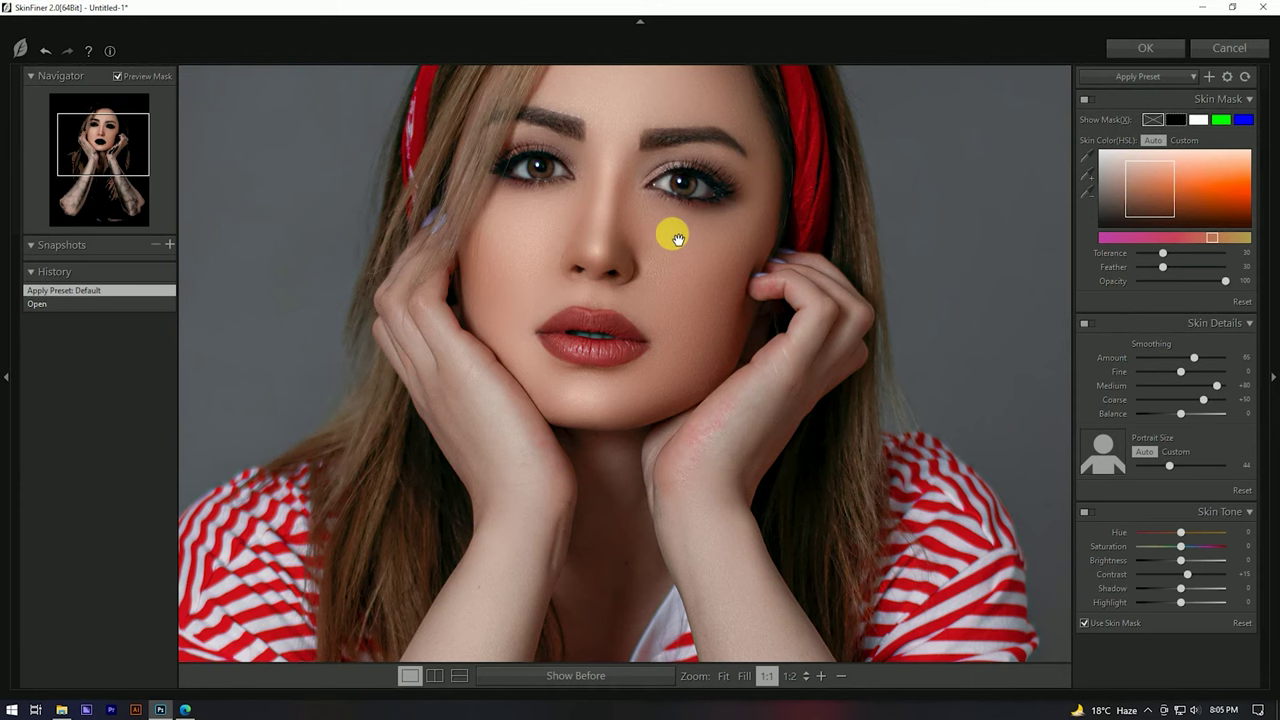
pyautogui.click(676, 236)
pyautogui.click(670, 218)
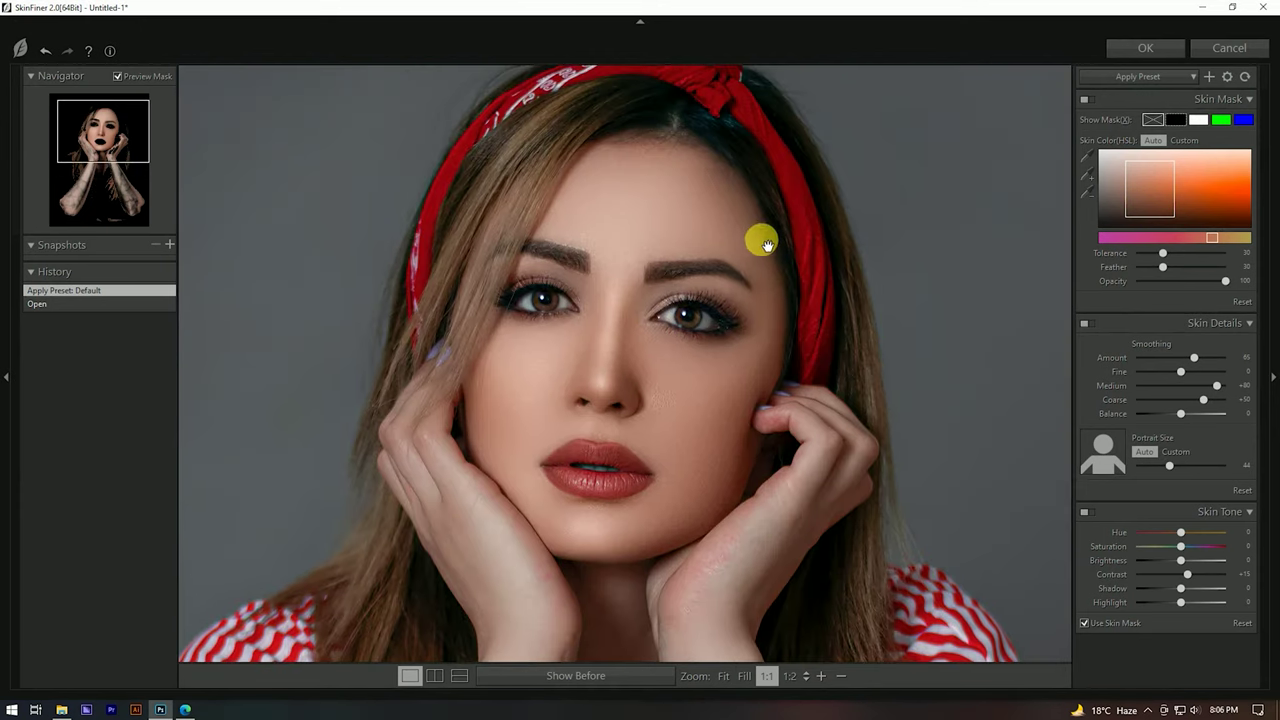
pyautogui.click(757, 237)
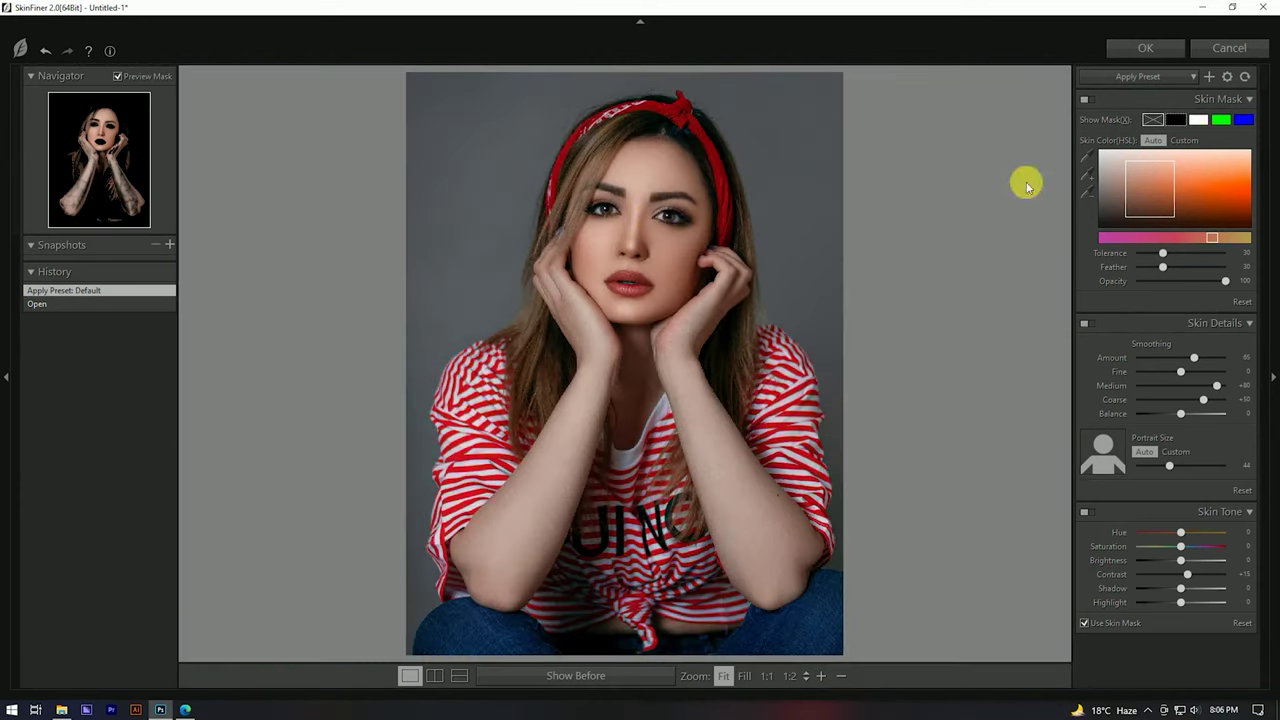
pyautogui.click(1148, 79)
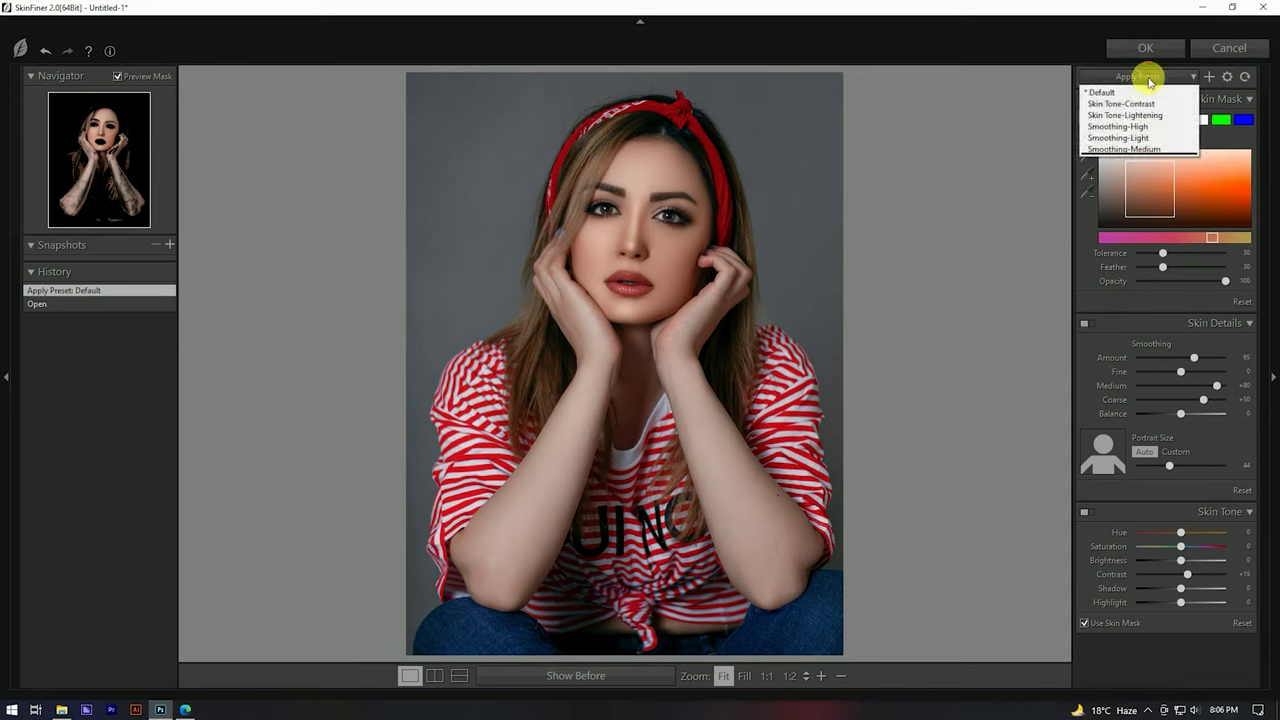
pyautogui.click(1112, 128)
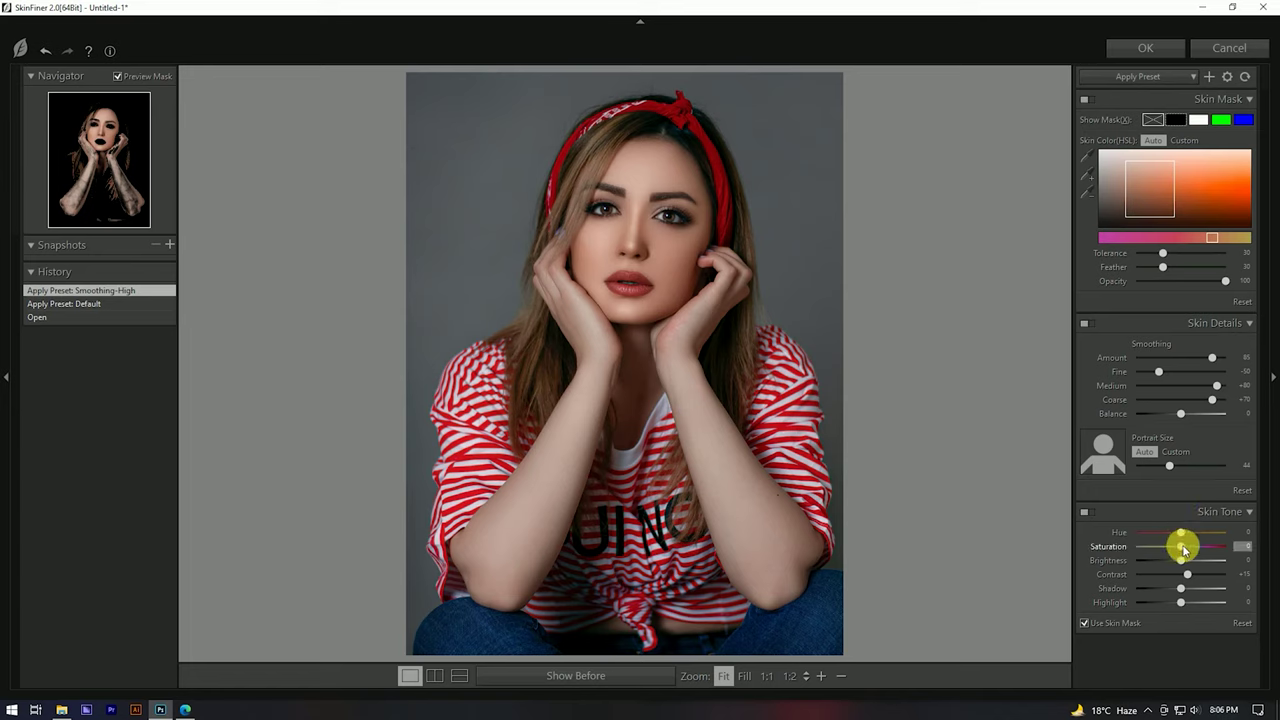
# Step: Set skin Saturation +16, Fine smoothing +80, mask Feather 31 and Tolerance 34
pyautogui.moveTo(1191, 548); pyautogui.dragTo(1188, 547)
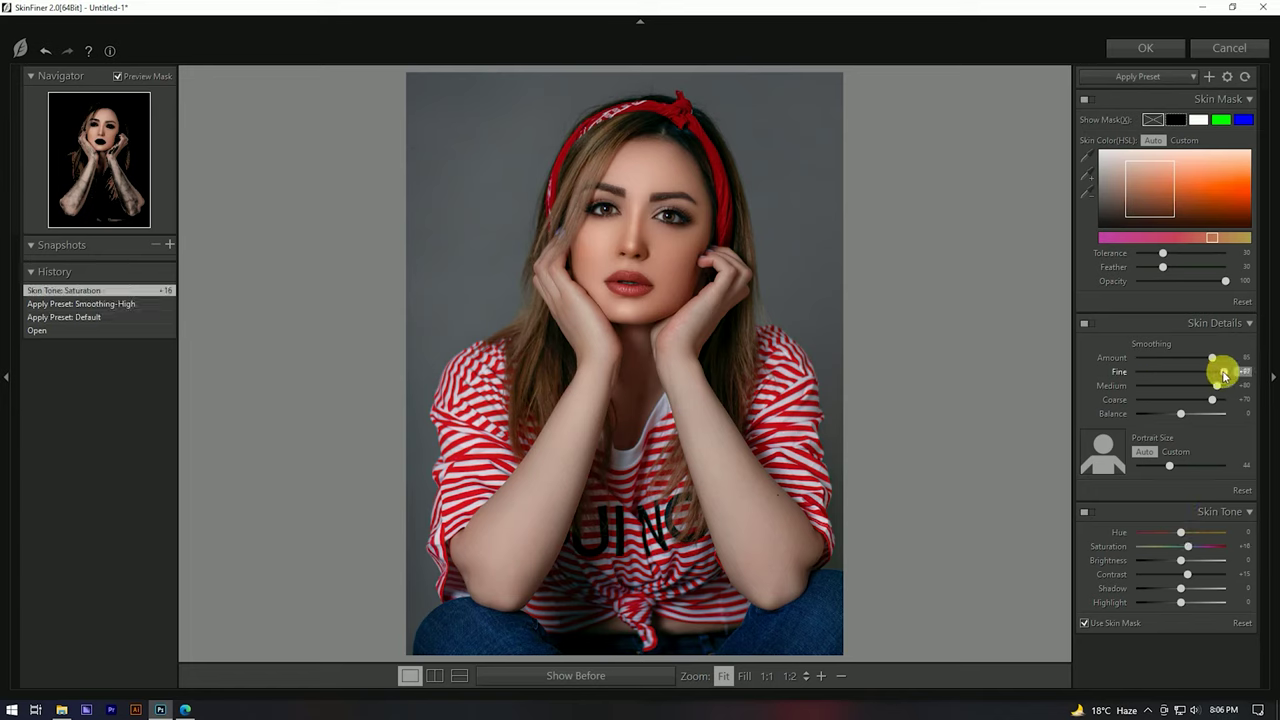
pyautogui.moveTo(1224, 375); pyautogui.dragTo(1222, 374)
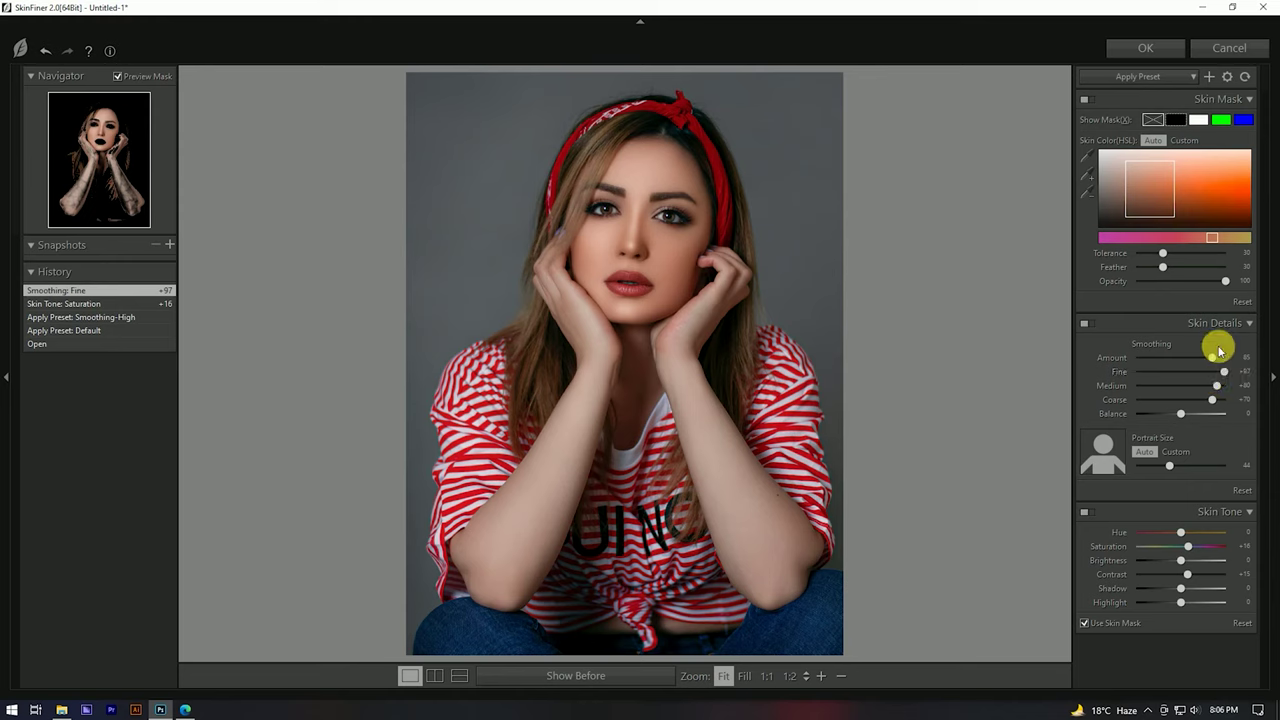
pyautogui.moveTo(1217, 375); pyautogui.dragTo(1217, 374)
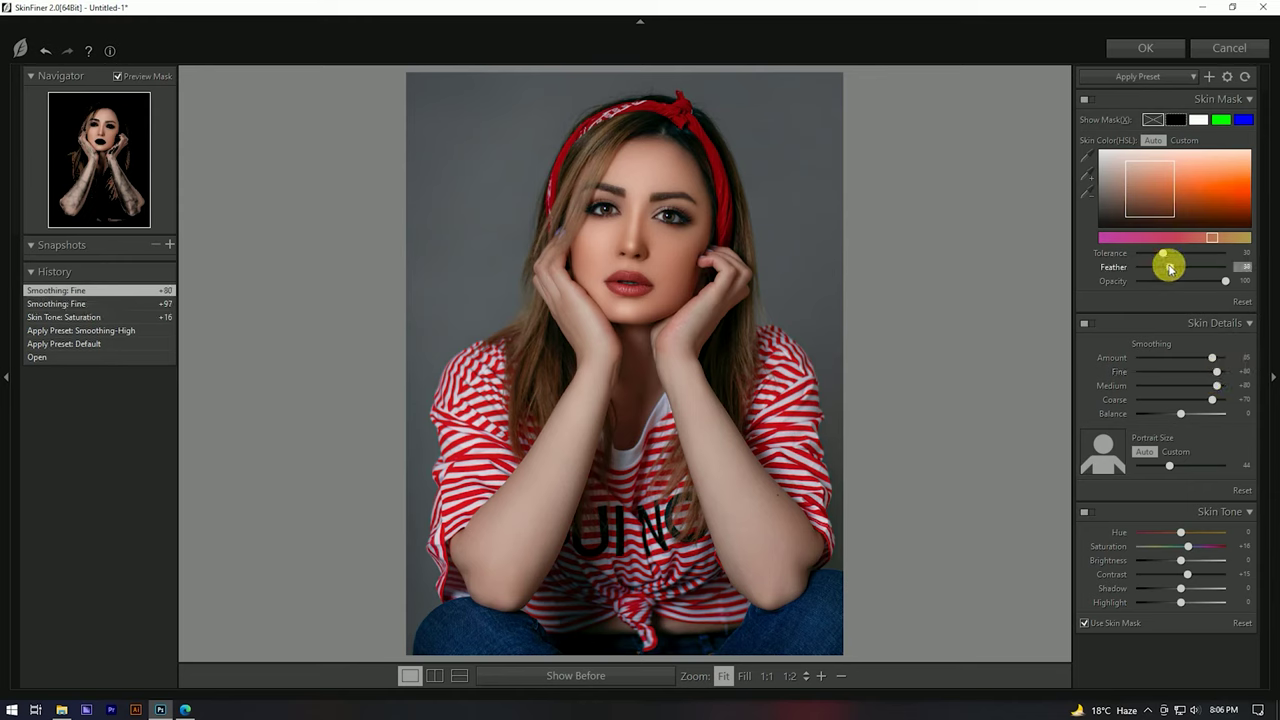
pyautogui.moveTo(1164, 268); pyautogui.dragTo(1166, 277)
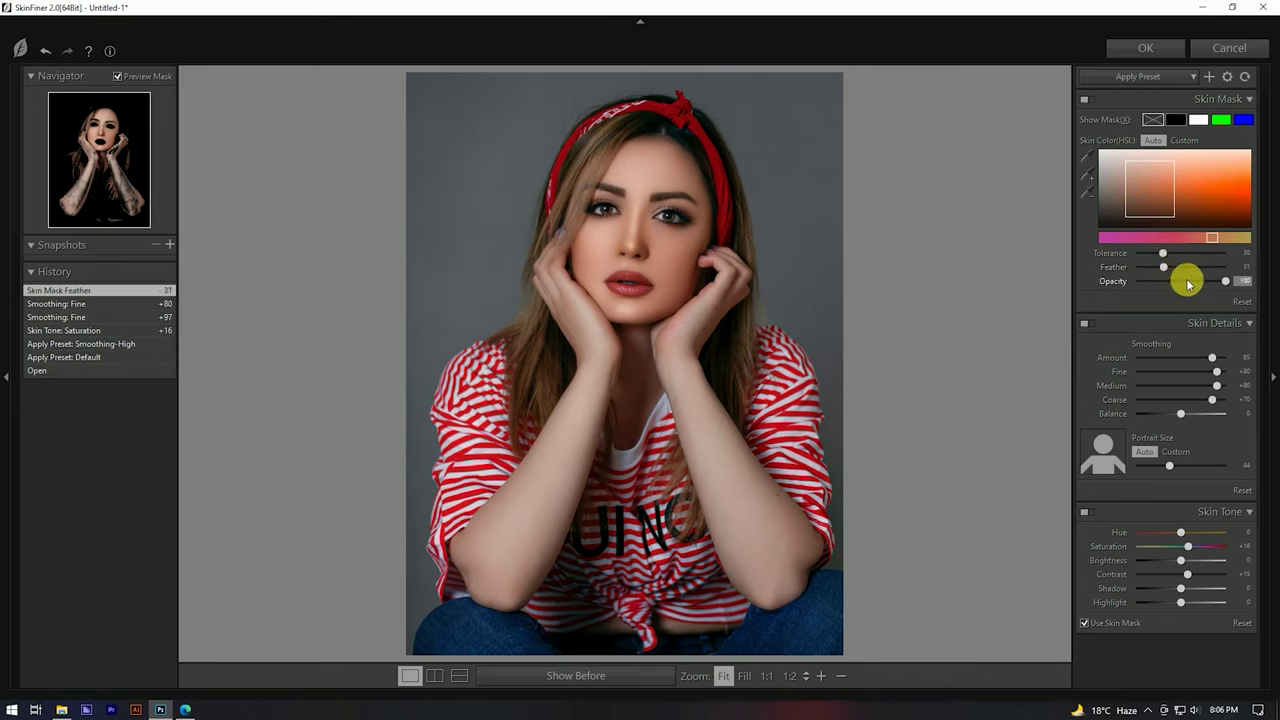
pyautogui.click(1165, 256)
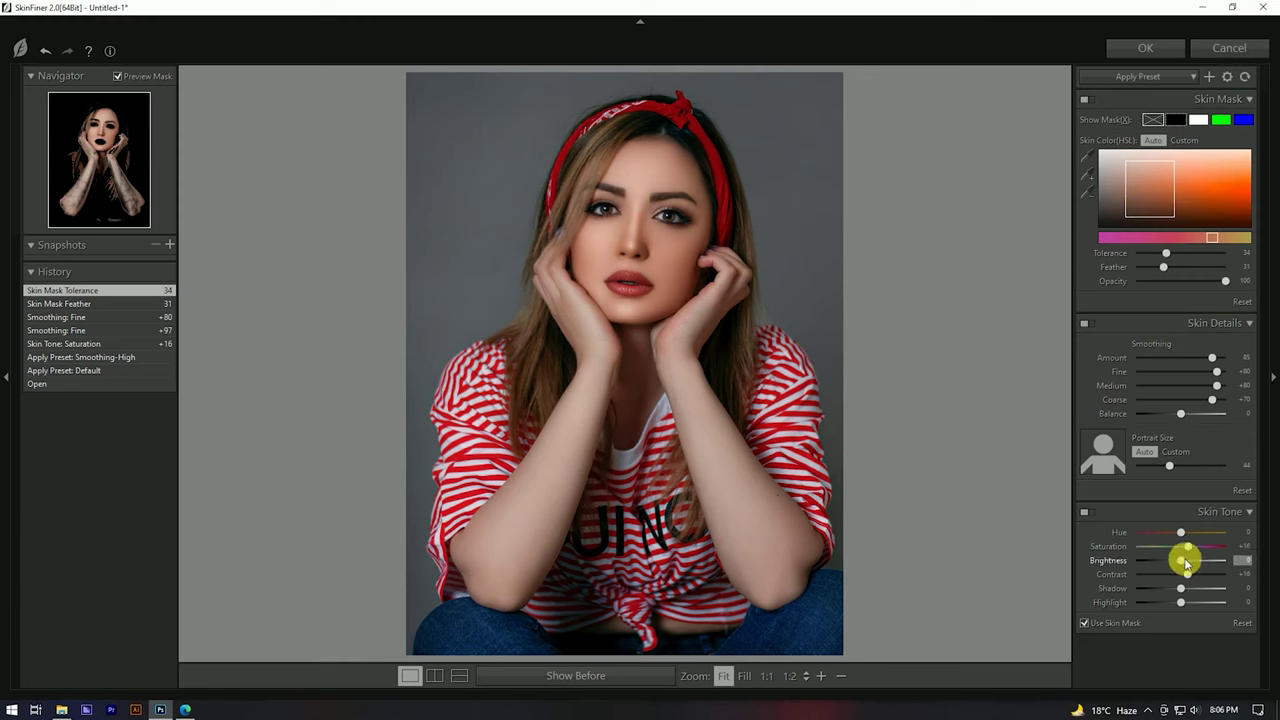
# Step: Set Balance +43, a custom skin colour, Brightness +21, Shadow +15, Highlight -18, and apply
pyautogui.click(1200, 415)
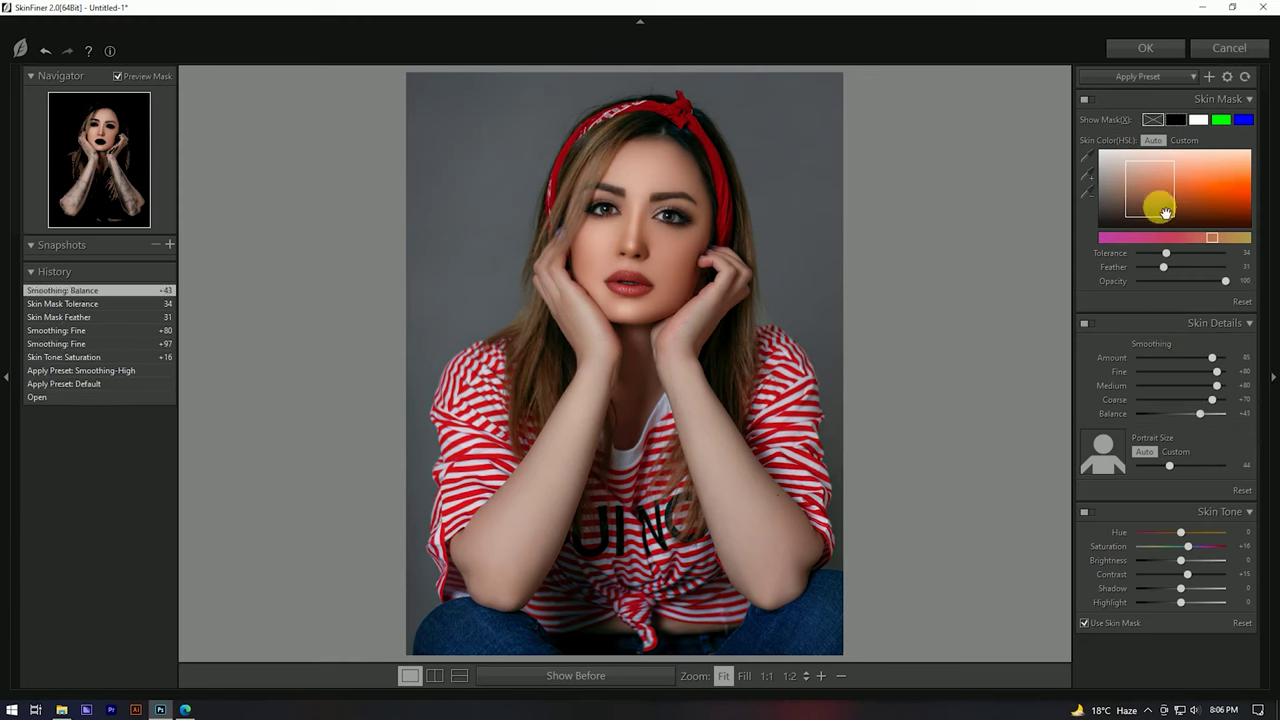
pyautogui.moveTo(1157, 188)
pyautogui.mouseDown()
pyautogui.moveTo(1180, 183)
pyautogui.moveTo(1157, 195)
pyautogui.mouseUp()
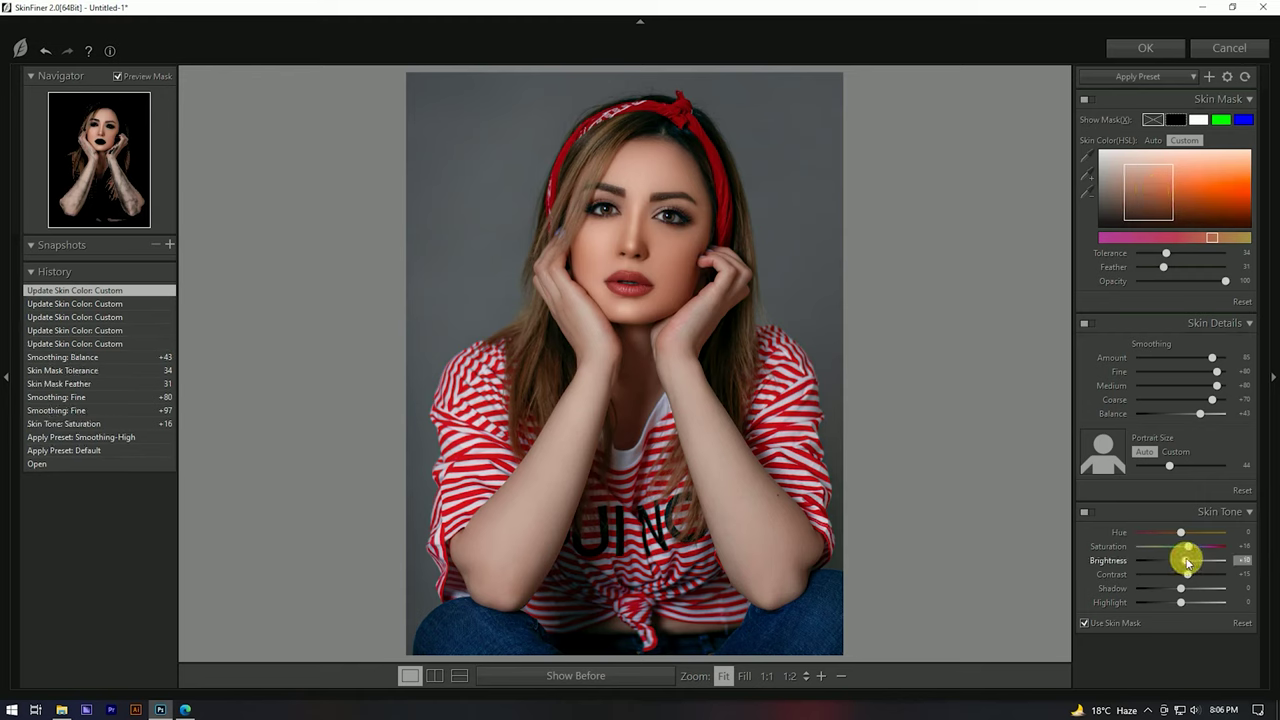
pyautogui.moveTo(1191, 563); pyautogui.dragTo(1190, 571)
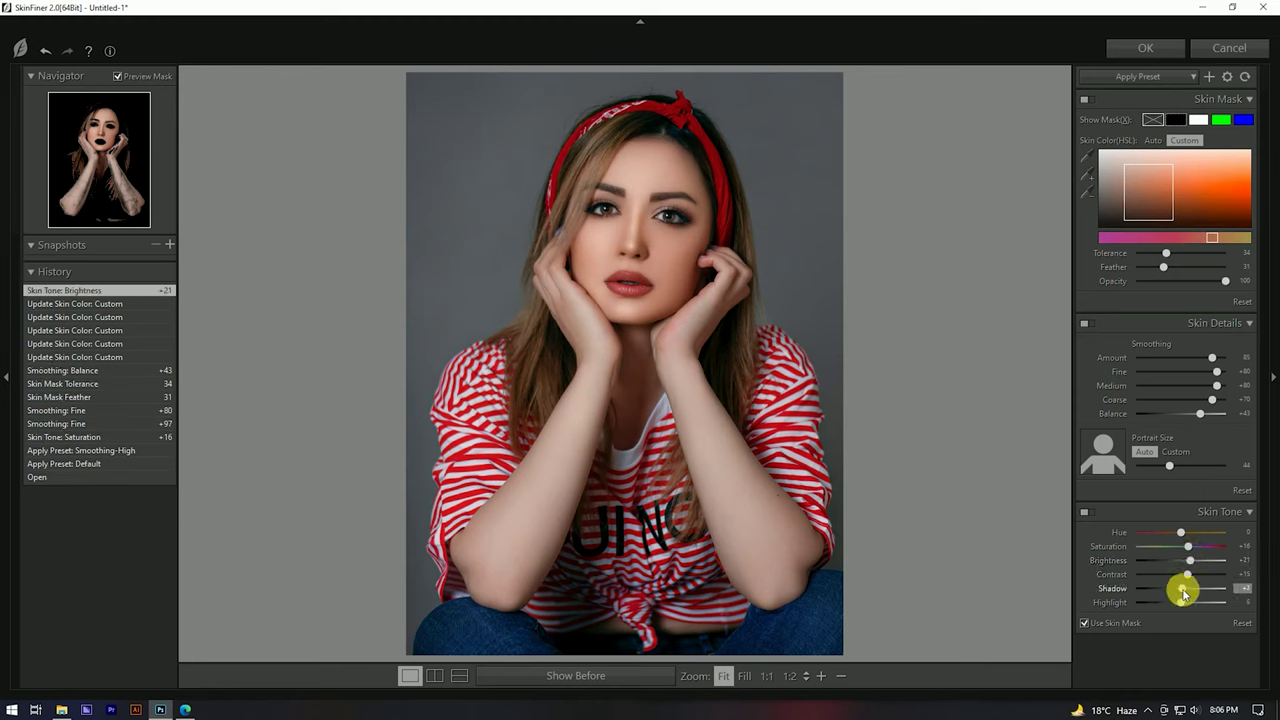
pyautogui.moveTo(1188, 593); pyautogui.dragTo(1188, 593)
pyautogui.moveTo(1183, 603); pyautogui.dragTo(1174, 605)
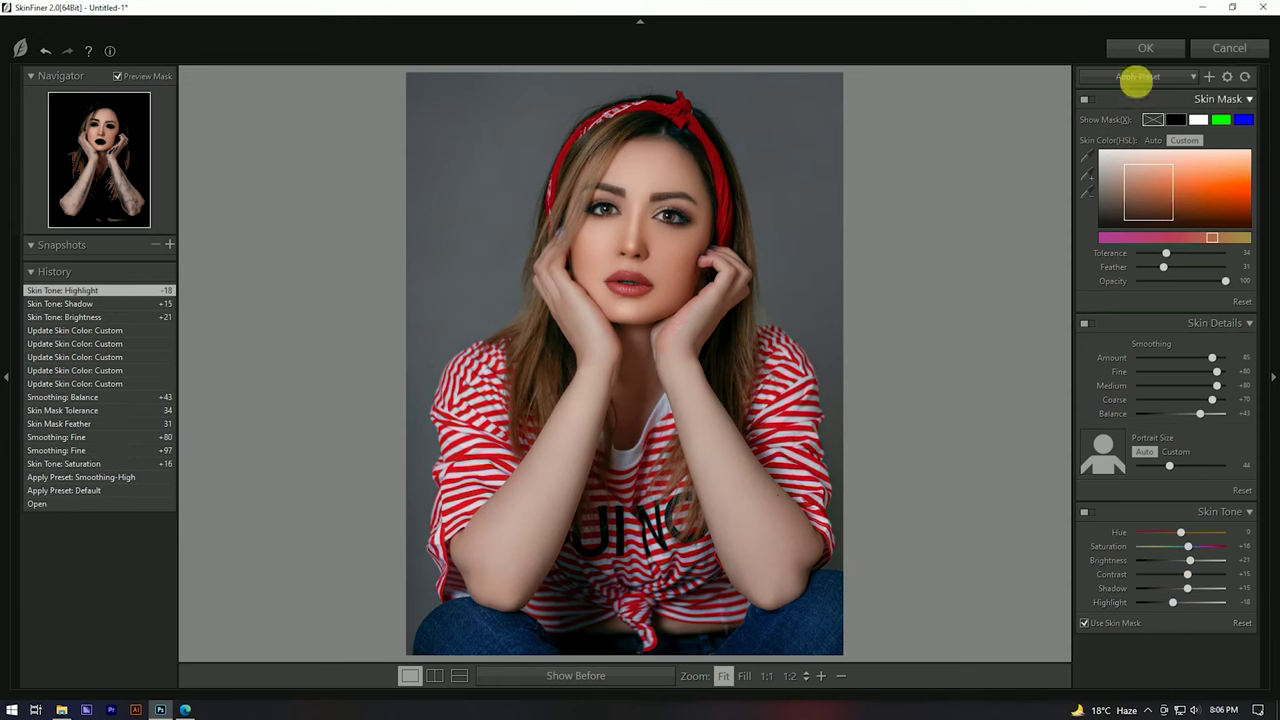
pyautogui.click(1140, 48)
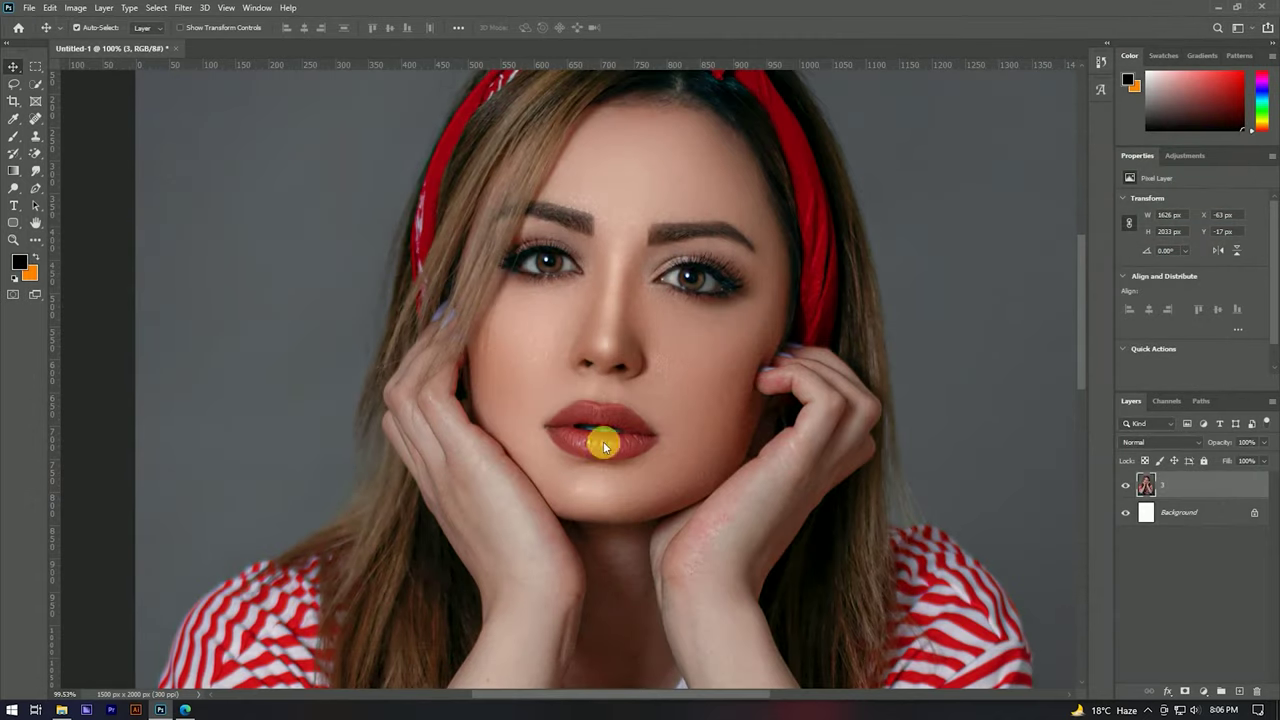
# Step: Zoom around the SkinFiner-retouched portrait in Photoshop and bring up the layer's options
pyautogui.scroll(3, 640, 292)
pyautogui.scroll(3, 666, 266)
pyautogui.scroll(-3, 680, 271)
pyautogui.scroll(-3, 666, 251)
pyautogui.scroll(-3, 655, 246)
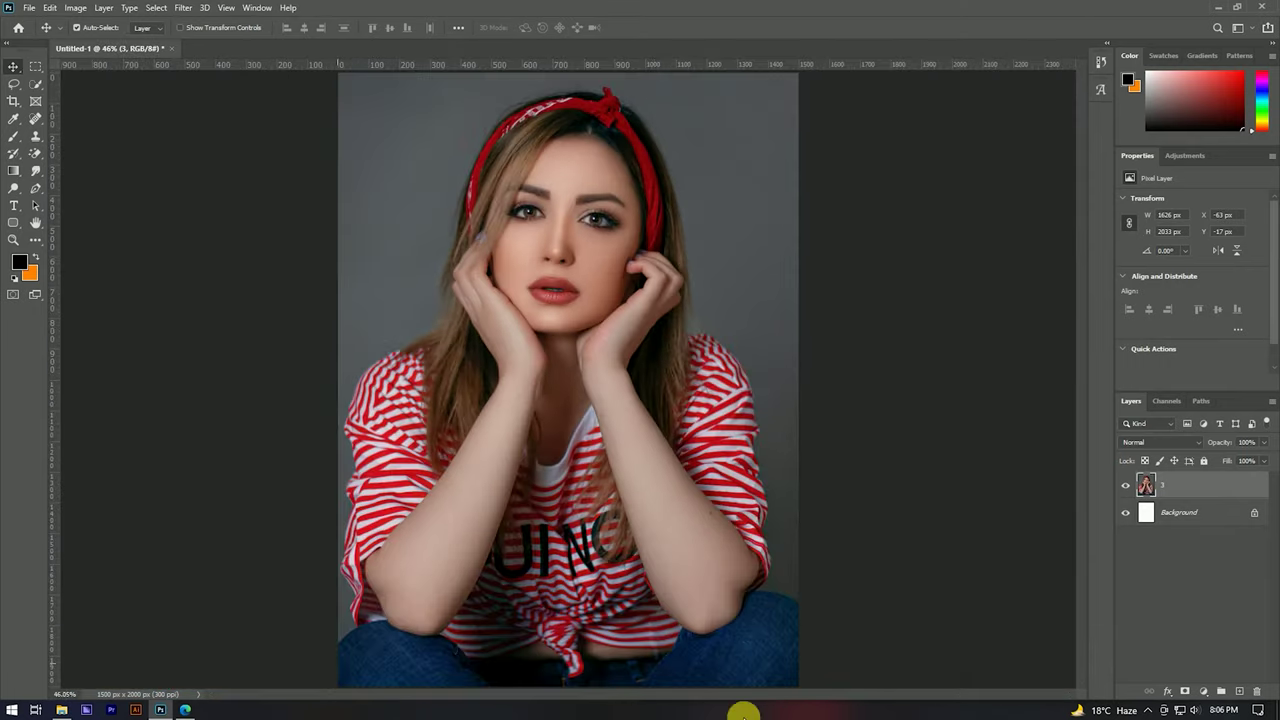
pyautogui.scroll(3, 519, 218)
pyautogui.scroll(3, 594, 226)
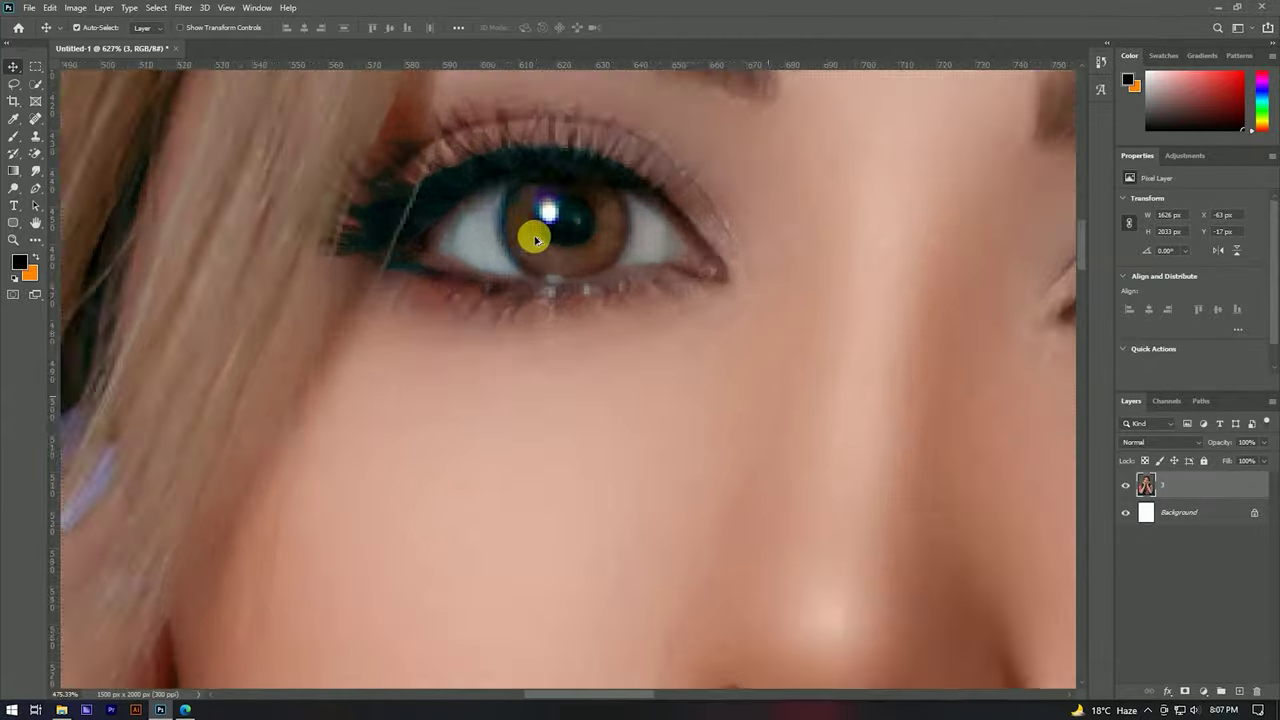
pyautogui.scroll(-2, 531, 237)
pyautogui.scroll(-3, 590, 230)
pyautogui.scroll(-1, 640, 210)
pyautogui.scroll(-1, 735, 255)
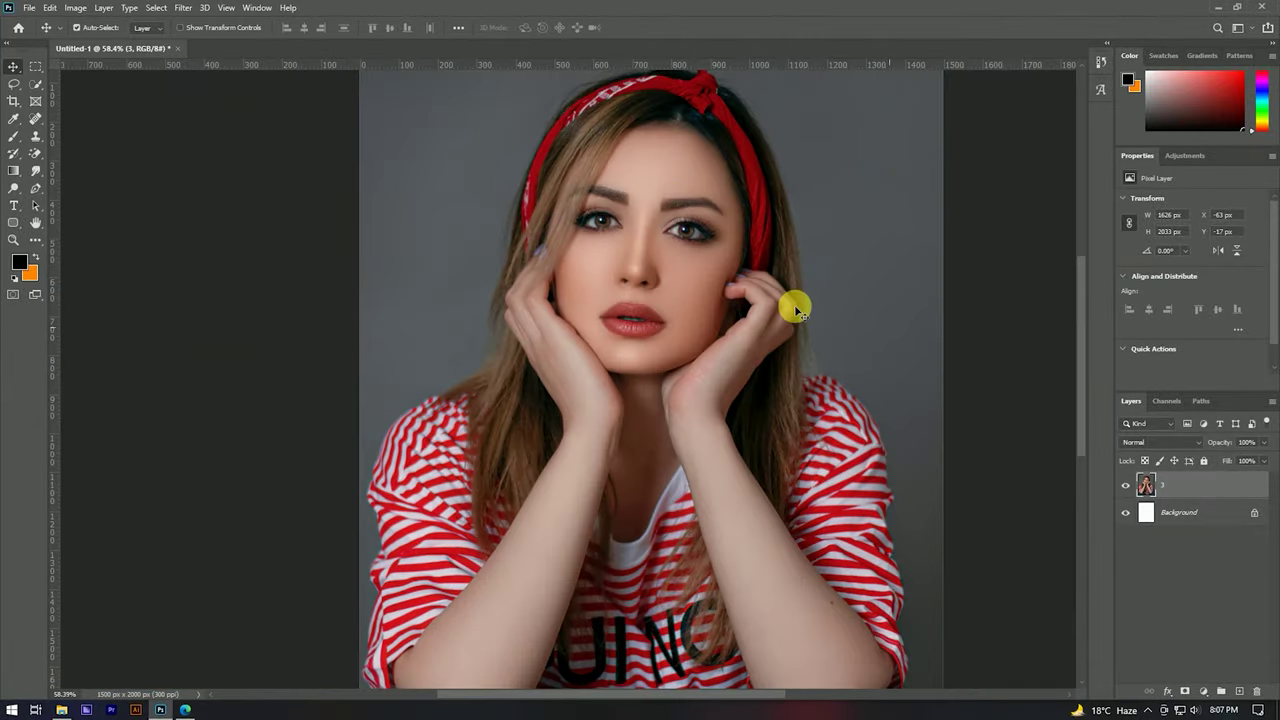
pyautogui.rightClick(1226, 488)
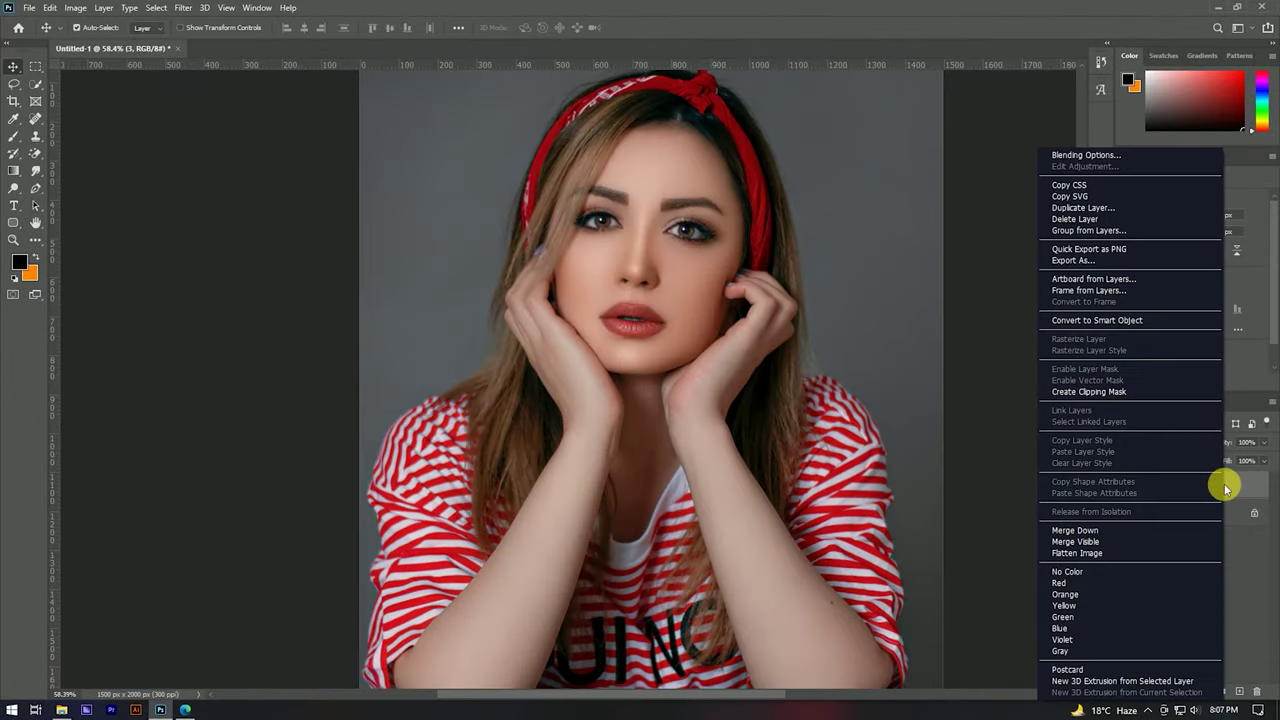
# Step: Duplicate the retouched portrait layer so '3 copy' sits above layer 3
pyautogui.click(1074, 207)
pyautogui.click(752, 200)
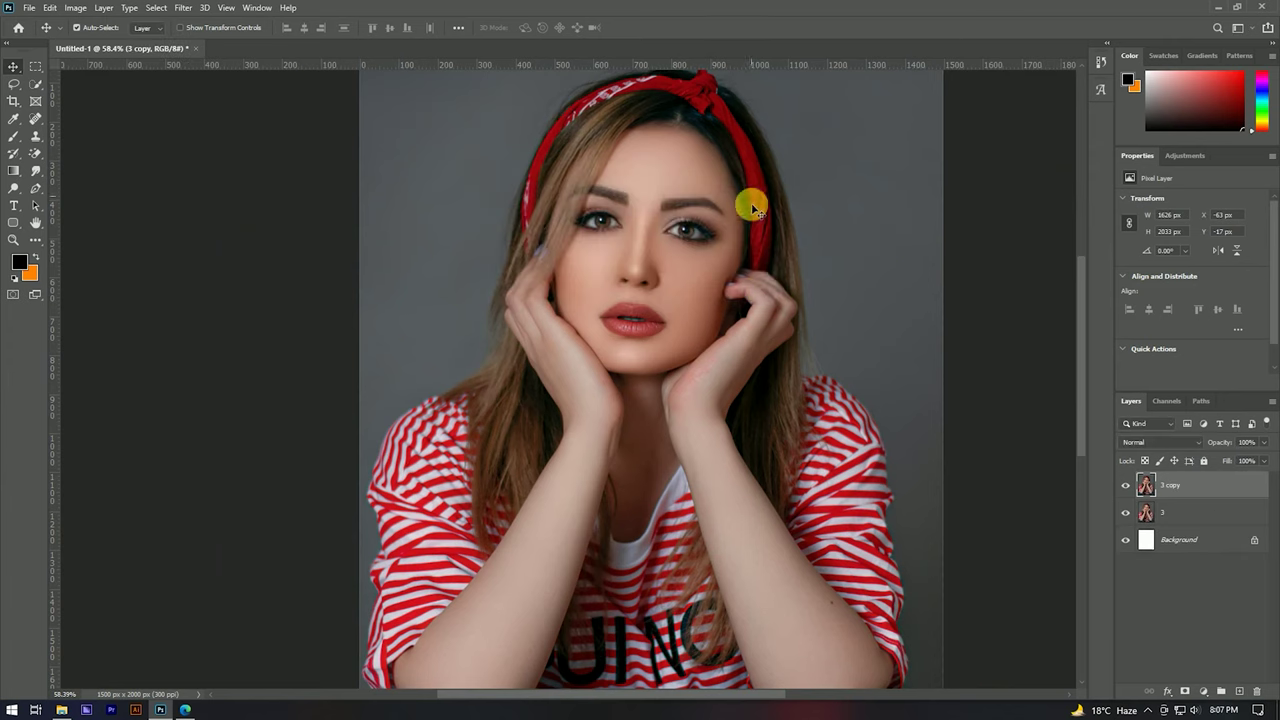
pyautogui.scroll(-2, 580, 372)
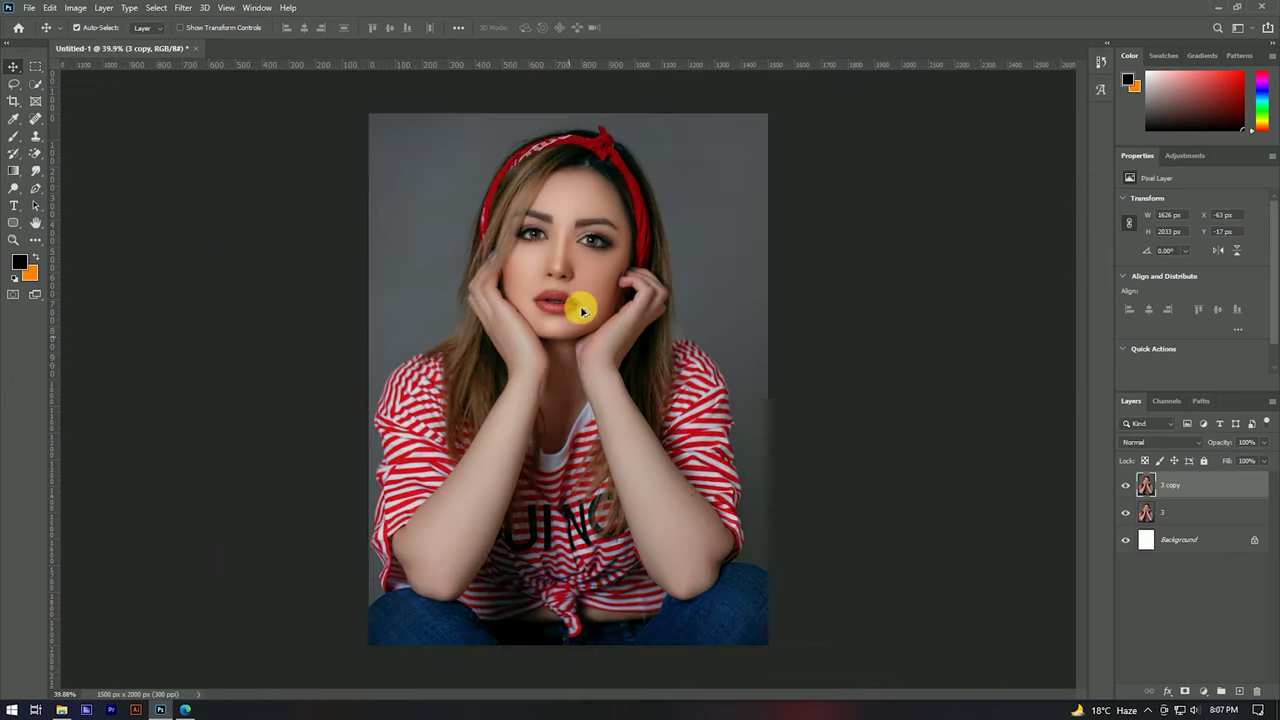
pyautogui.scroll(5, 580, 306)
pyautogui.scroll(1, 529, 271)
pyautogui.scroll(2, 437, 380)
pyautogui.scroll(1, 505, 245)
pyautogui.scroll(1, 506, 257)
pyautogui.click(14, 190)
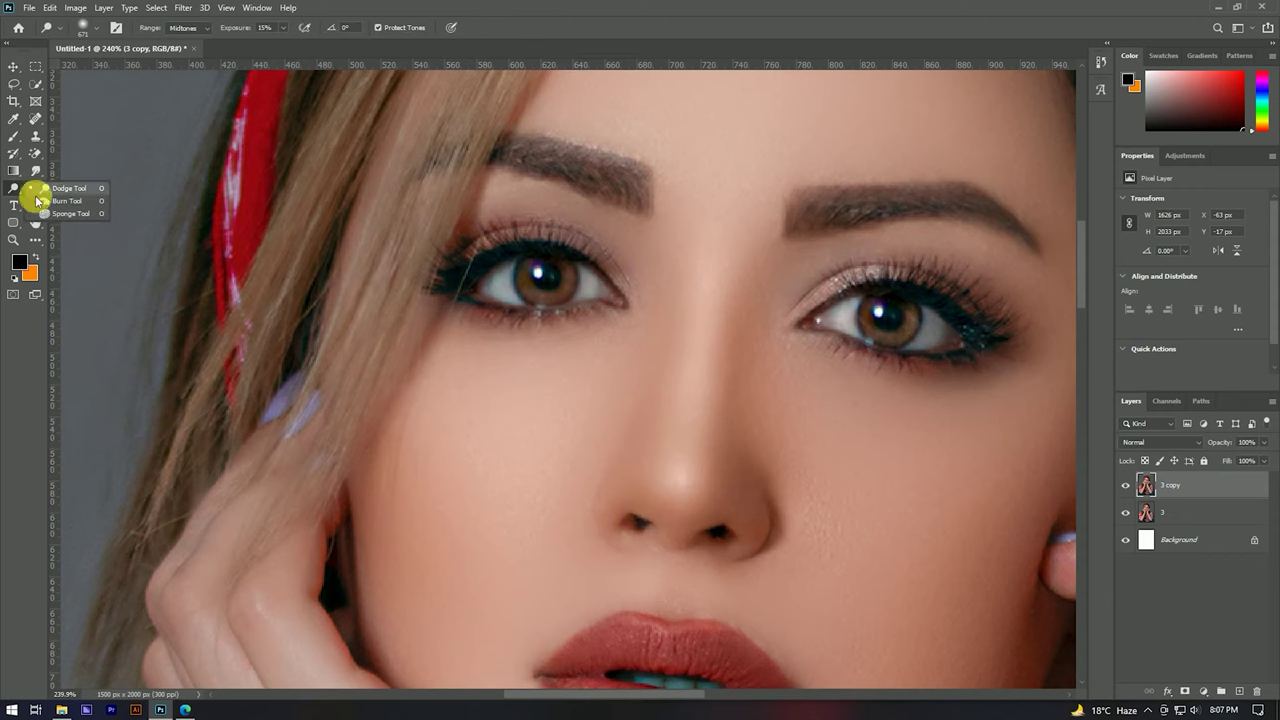
# Step: Shrink the Burn brush to eyebrow size and burn the brows darker at 13% midtones
pyautogui.scroll(-2, 629, 352)
pyautogui.moveTo(629, 352); pyautogui.dragTo(295, 323)
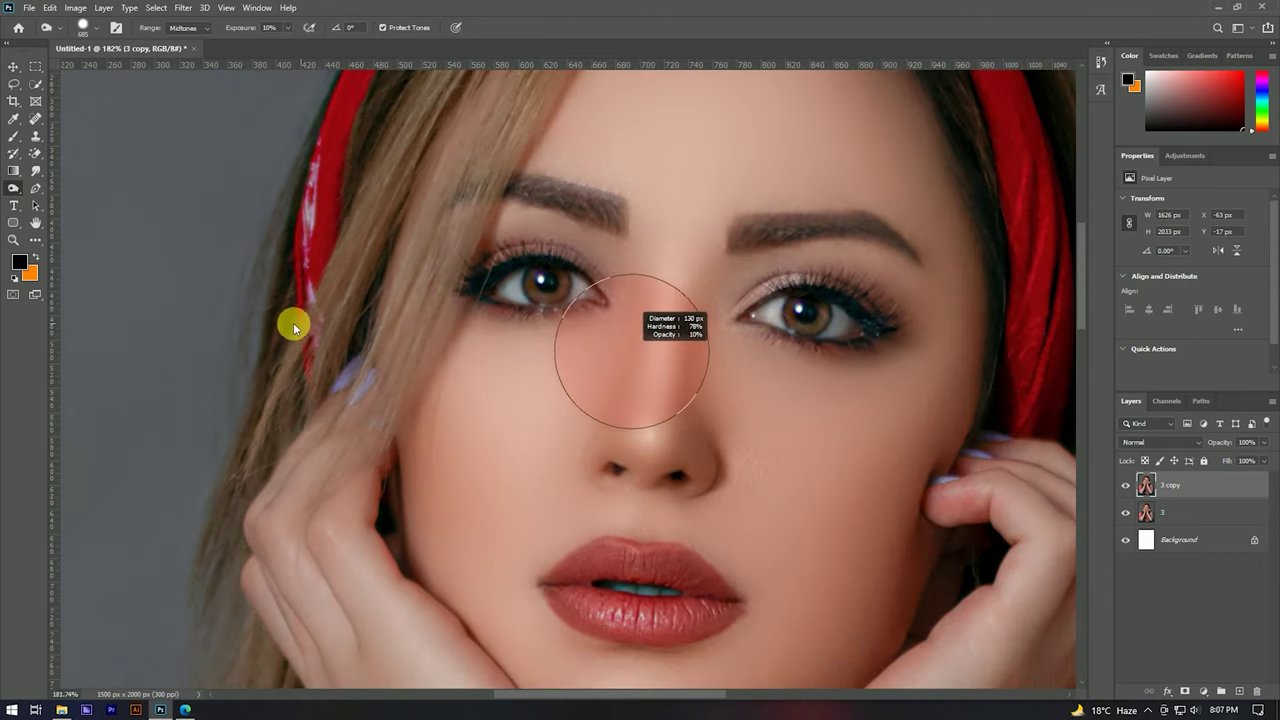
pyautogui.moveTo(615, 224)
pyautogui.mouseDown()
pyautogui.moveTo(501, 213)
pyautogui.moveTo(764, 255)
pyautogui.moveTo(878, 248)
pyautogui.moveTo(934, 265)
pyautogui.moveTo(732, 268)
pyautogui.moveTo(529, 314)
pyautogui.moveTo(581, 290)
pyautogui.moveTo(513, 296)
pyautogui.moveTo(807, 319)
pyautogui.moveTo(893, 345)
pyautogui.moveTo(743, 286)
pyautogui.moveTo(763, 143)
pyautogui.moveTo(689, 223)
pyautogui.moveTo(668, 190)
pyautogui.moveTo(889, 420)
pyautogui.moveTo(871, 322)
pyautogui.moveTo(920, 563)
pyautogui.moveTo(794, 314)
pyautogui.moveTo(706, 291)
pyautogui.moveTo(624, 383)
pyautogui.moveTo(591, 363)
pyautogui.moveTo(634, 357)
pyautogui.moveTo(491, 626)
pyautogui.moveTo(538, 316)
pyautogui.moveTo(491, 294)
pyautogui.moveTo(409, 409)
pyautogui.moveTo(429, 214)
pyautogui.moveTo(456, 396)
pyautogui.mouseUp()
pyautogui.hotkey('ctrl', '0')
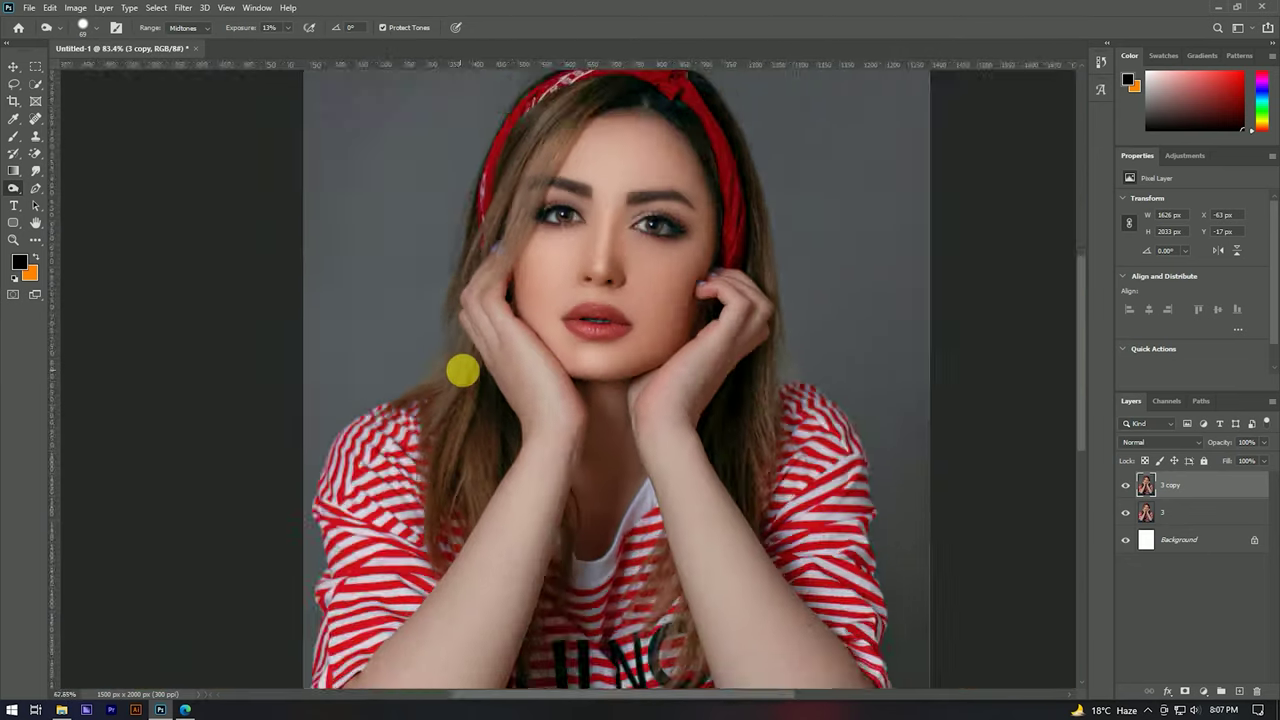
pyautogui.scroll(2, 554, 297)
pyautogui.scroll(3, 571, 294)
pyautogui.scroll(-1, 569, 277)
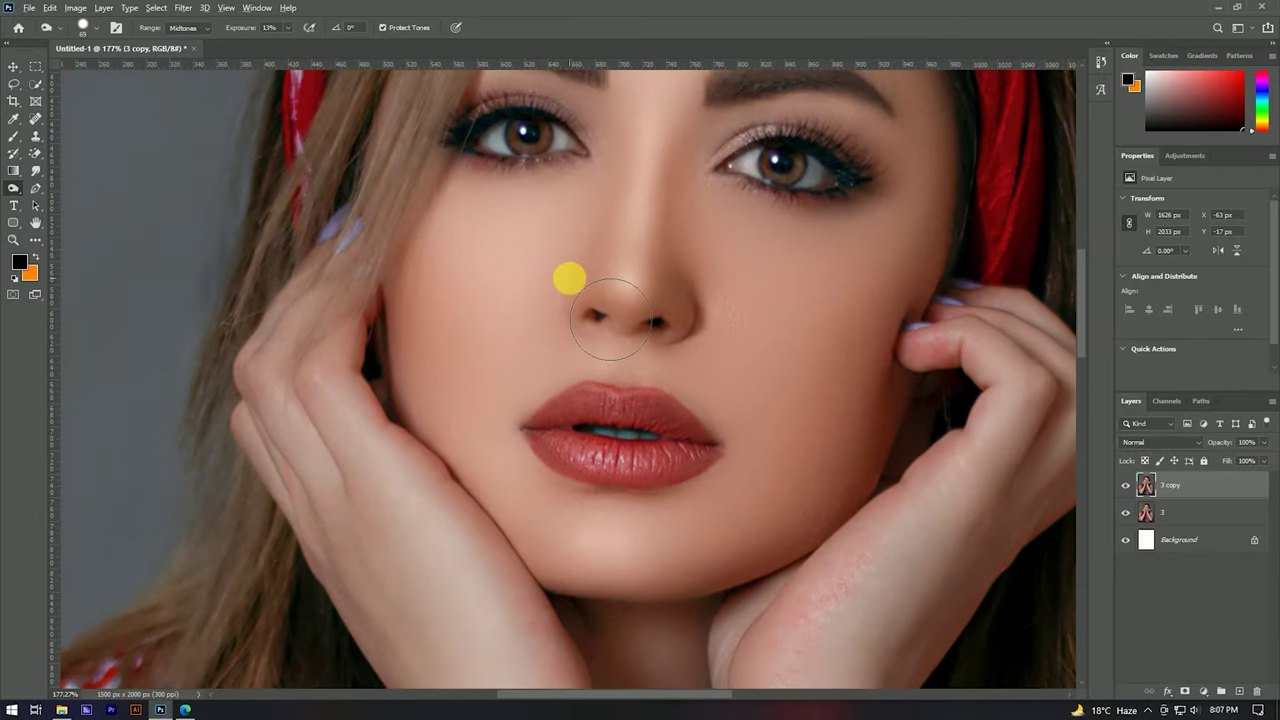
pyautogui.scroll(-1, 686, 189)
pyautogui.scroll(1, 697, 283)
pyautogui.scroll(3, 725, 214)
# Step: Resize the brush again and add more burn strokes along the eyebrow
pyautogui.moveTo(715, 252)
pyautogui.mouseDown()
pyautogui.moveTo(673, 249)
pyautogui.moveTo(920, 274)
pyautogui.mouseUp()
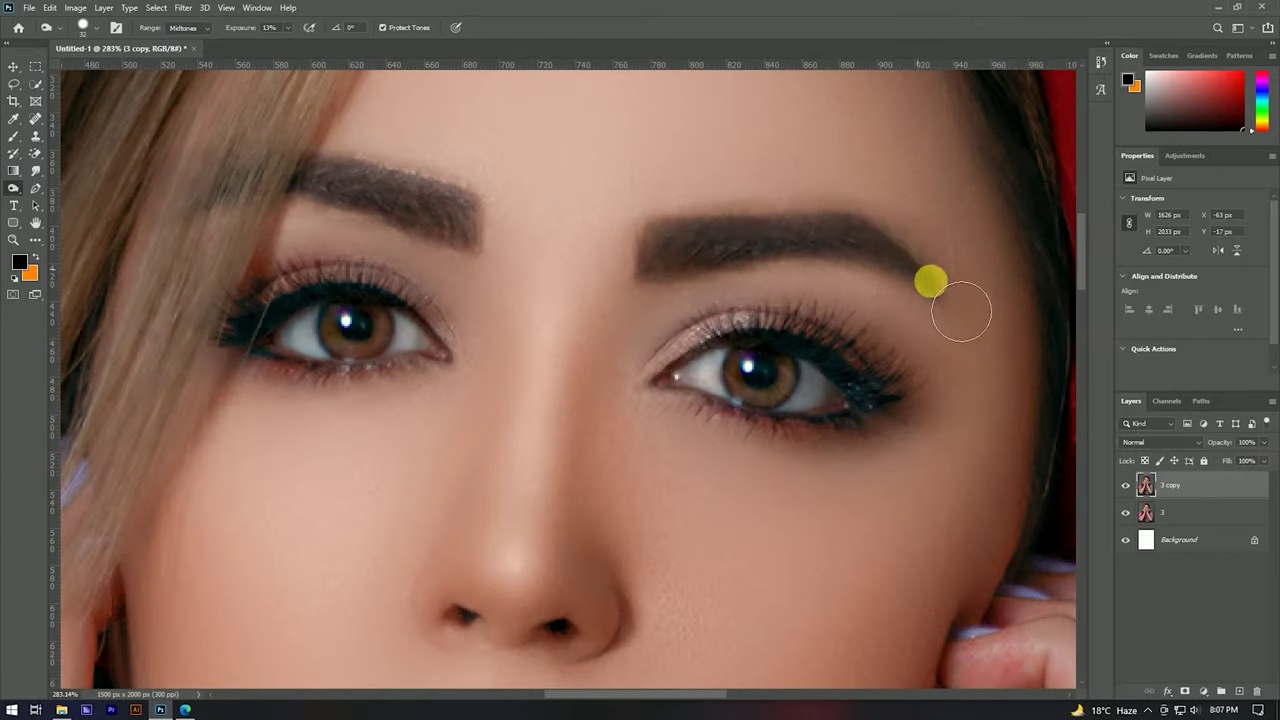
pyautogui.moveTo(437, 210); pyautogui.dragTo(220, 177)
pyautogui.scroll(-2, 460, 220)
pyautogui.scroll(2, 403, 268)
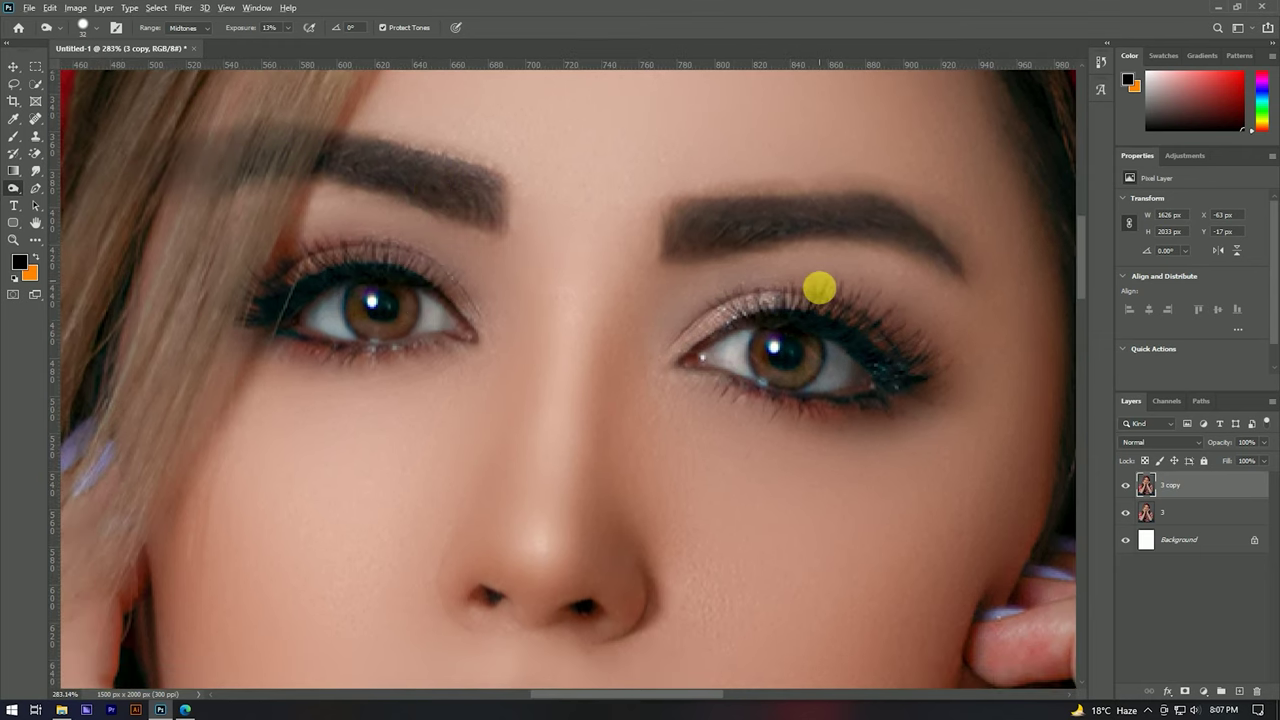
pyautogui.scroll(-4, 820, 268)
pyautogui.scroll(1, 820, 268)
pyautogui.scroll(2, 806, 277)
pyautogui.scroll(2, 806, 386)
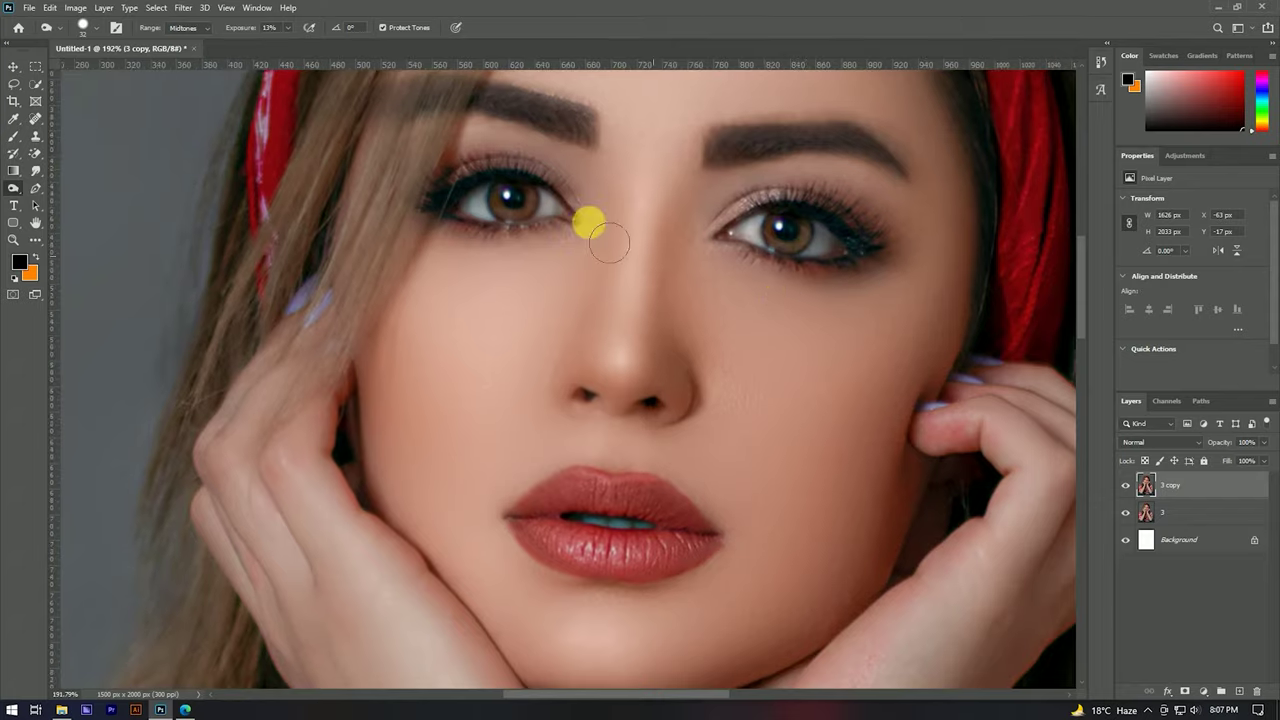
pyautogui.scroll(2, 709, 277)
pyautogui.scroll(1, 525, 215)
pyautogui.scroll(1, 523, 254)
pyautogui.scroll(-2, 523, 265)
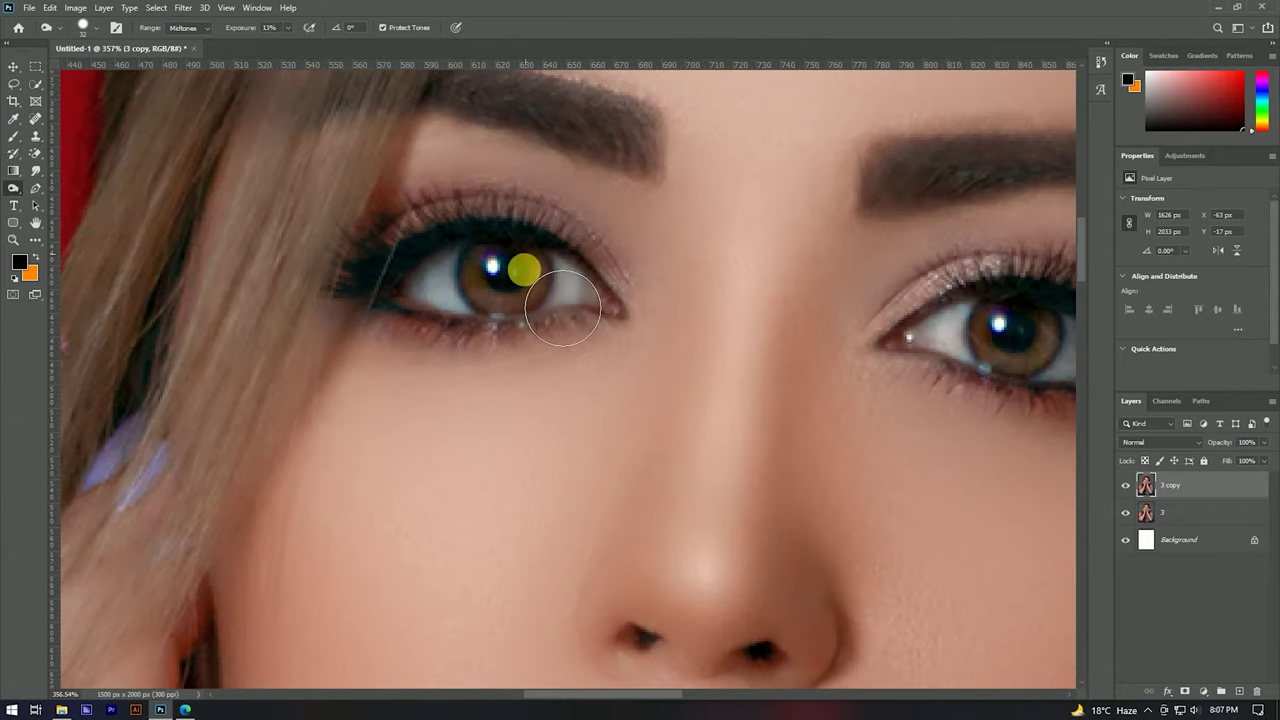
# Step: Select both irises with the Elliptical Marquee, adding the right iris to the left one
pyautogui.click(36, 68)
pyautogui.click(106, 79)
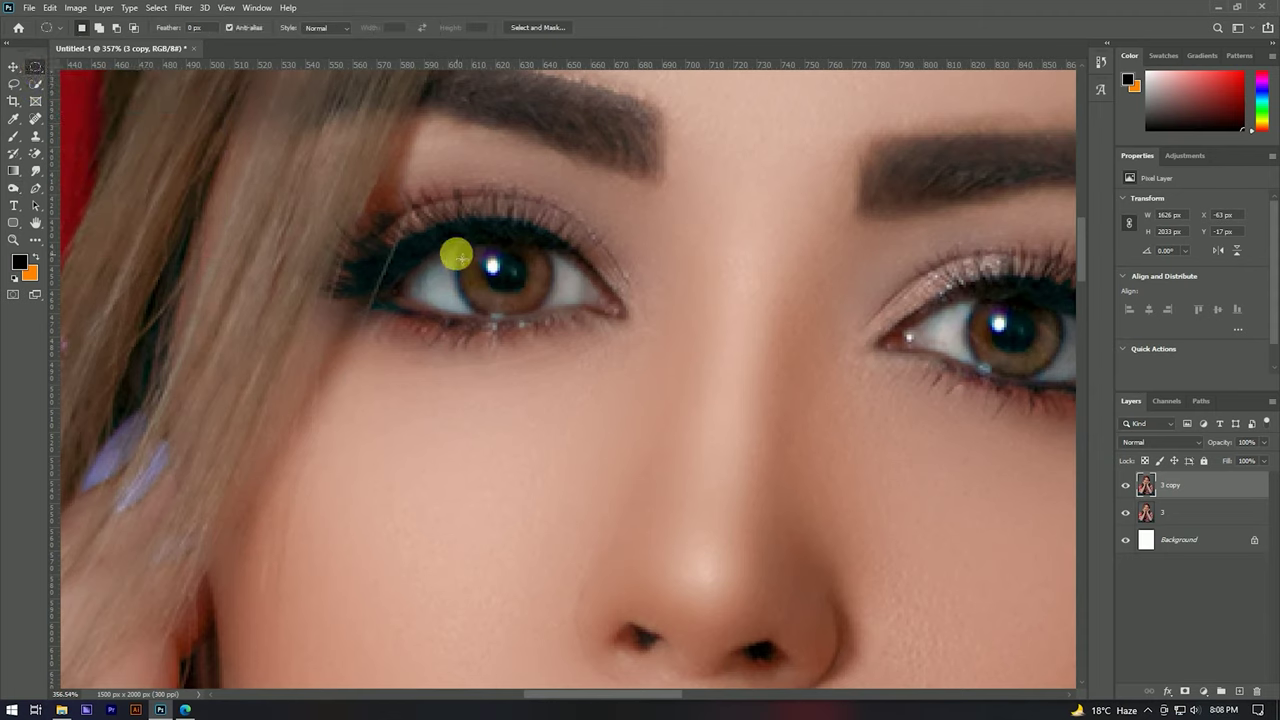
pyautogui.moveTo(493, 280); pyautogui.dragTo(548, 319)
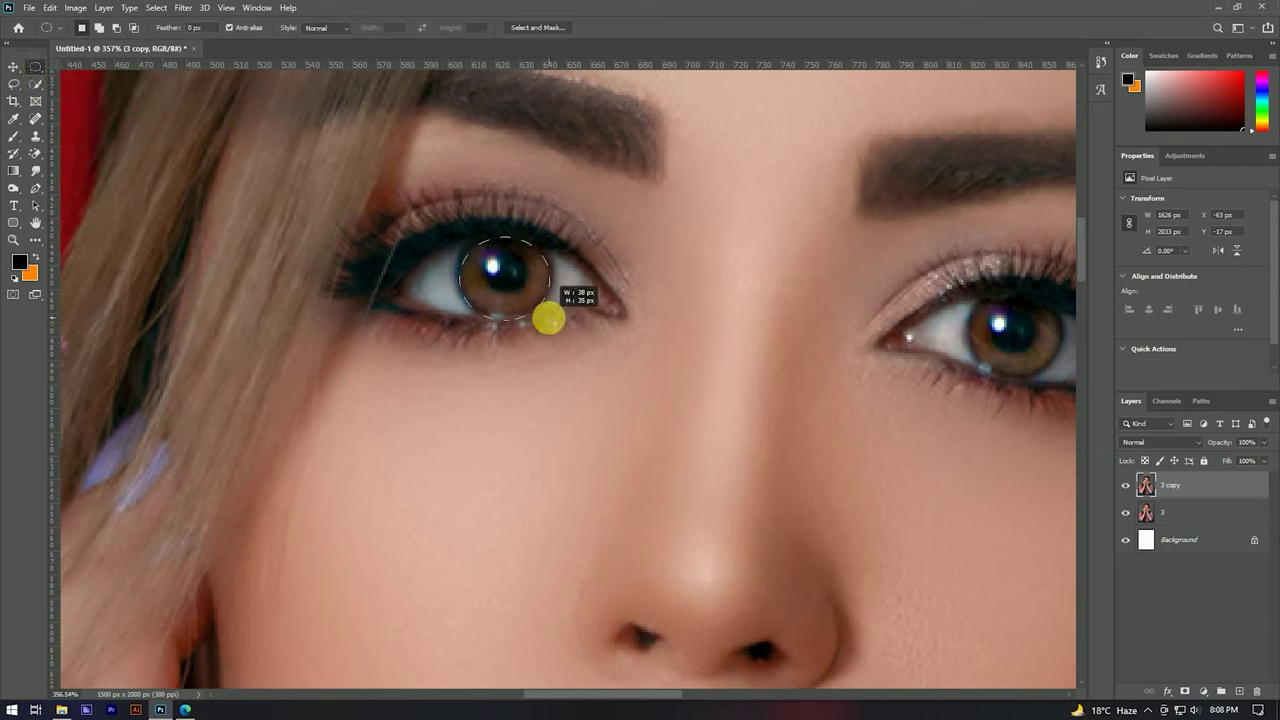
pyautogui.scroll(-3, 548, 319)
pyautogui.scroll(3, 863, 306)
pyautogui.scroll(2, 630, 345)
pyautogui.moveTo(617, 318); pyautogui.dragTo(716, 403)
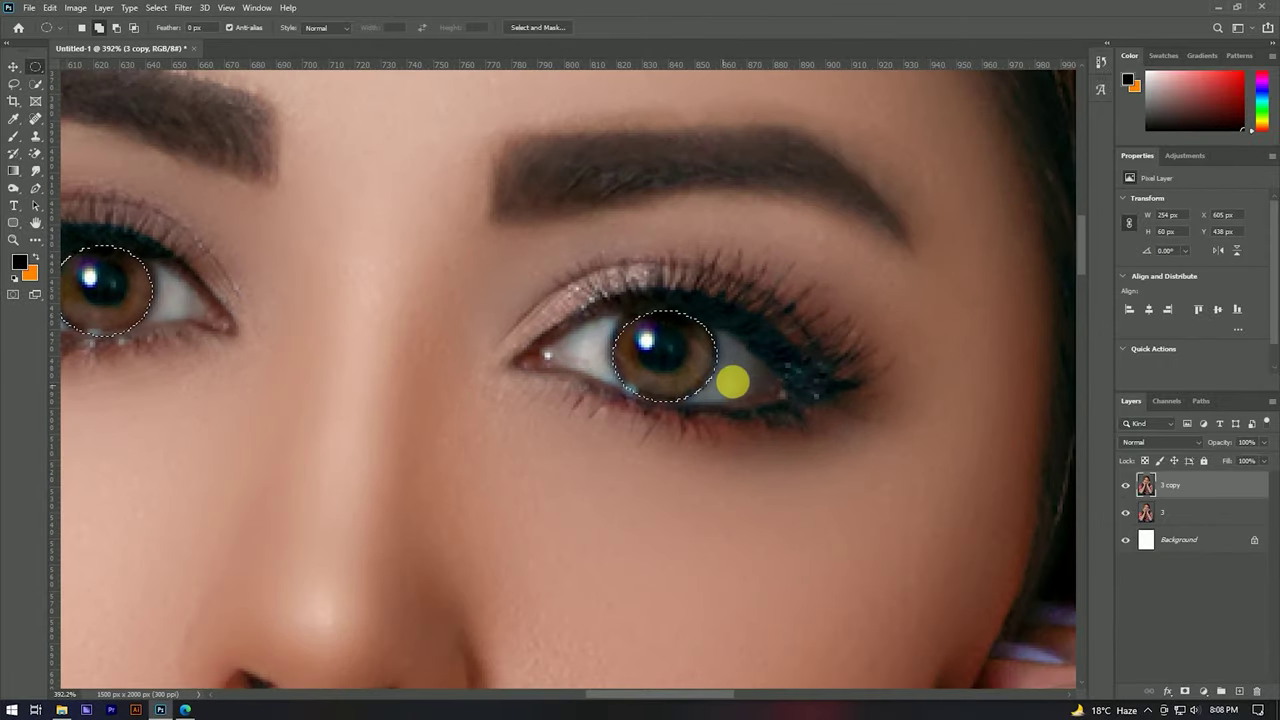
pyautogui.scroll(-2, 737, 334)
# Step: Resize the brush, then add a new empty Layer 1 above the 3 copy layer
pyautogui.click(14, 136)
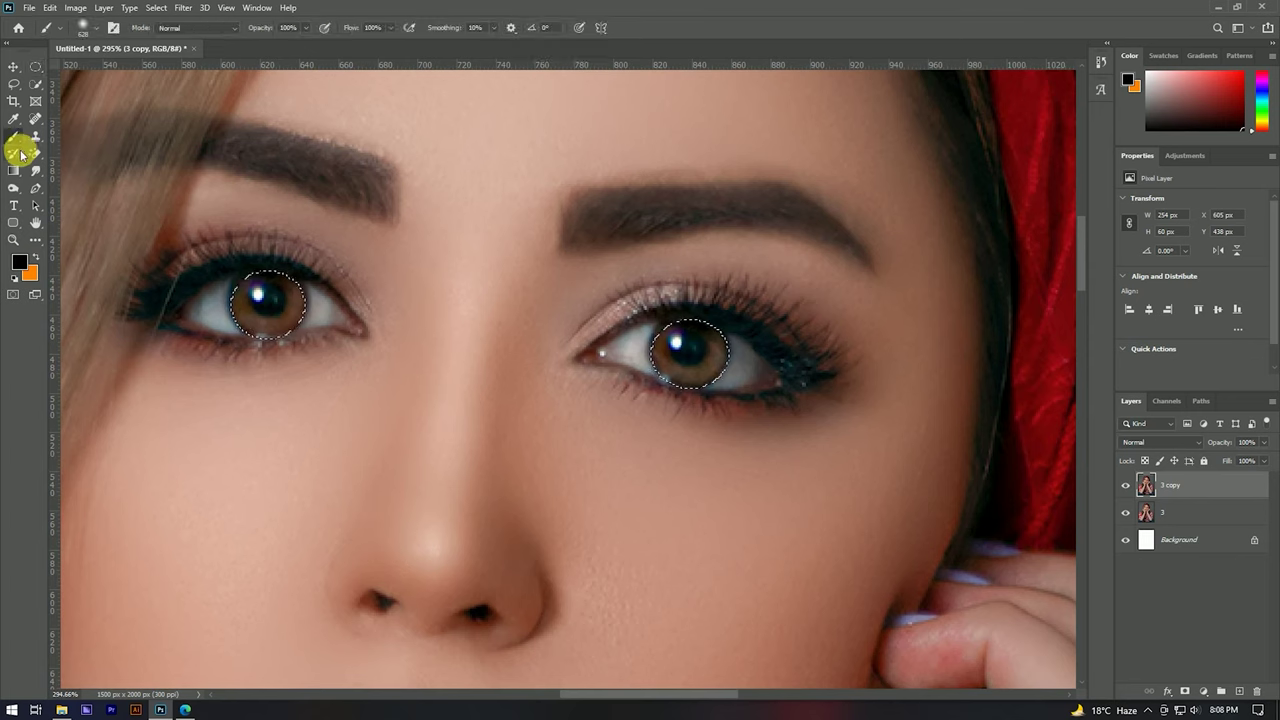
pyautogui.moveTo(214, 251)
pyautogui.mouseDown()
pyautogui.moveTo(5, 293)
pyautogui.moveTo(234, 329)
pyautogui.mouseUp()
pyautogui.scroll(1, 183, 280)
pyautogui.press('v')
pyautogui.click(1239, 691)
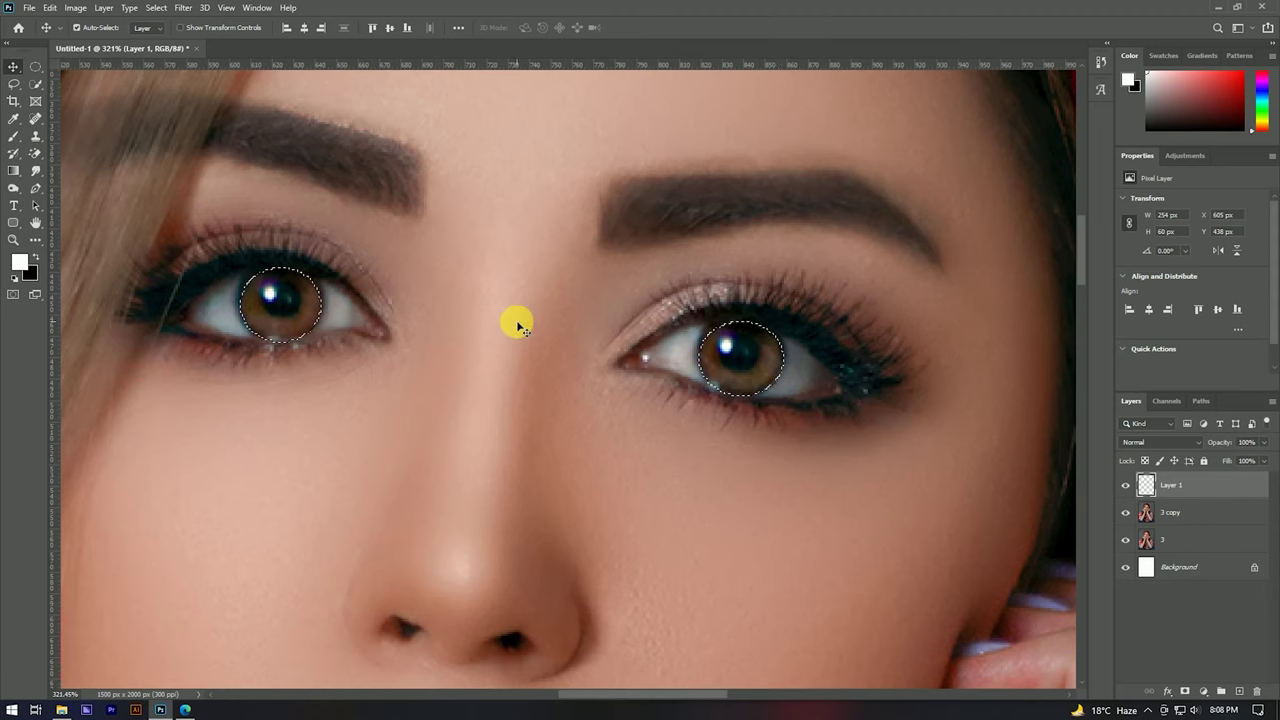
# Step: Fill both iris selections with white, deselect, and add a layer mask to Layer 1
pyautogui.hotkey('alt', 'BackSpace')
pyautogui.hotkey('ctrl', 'd')
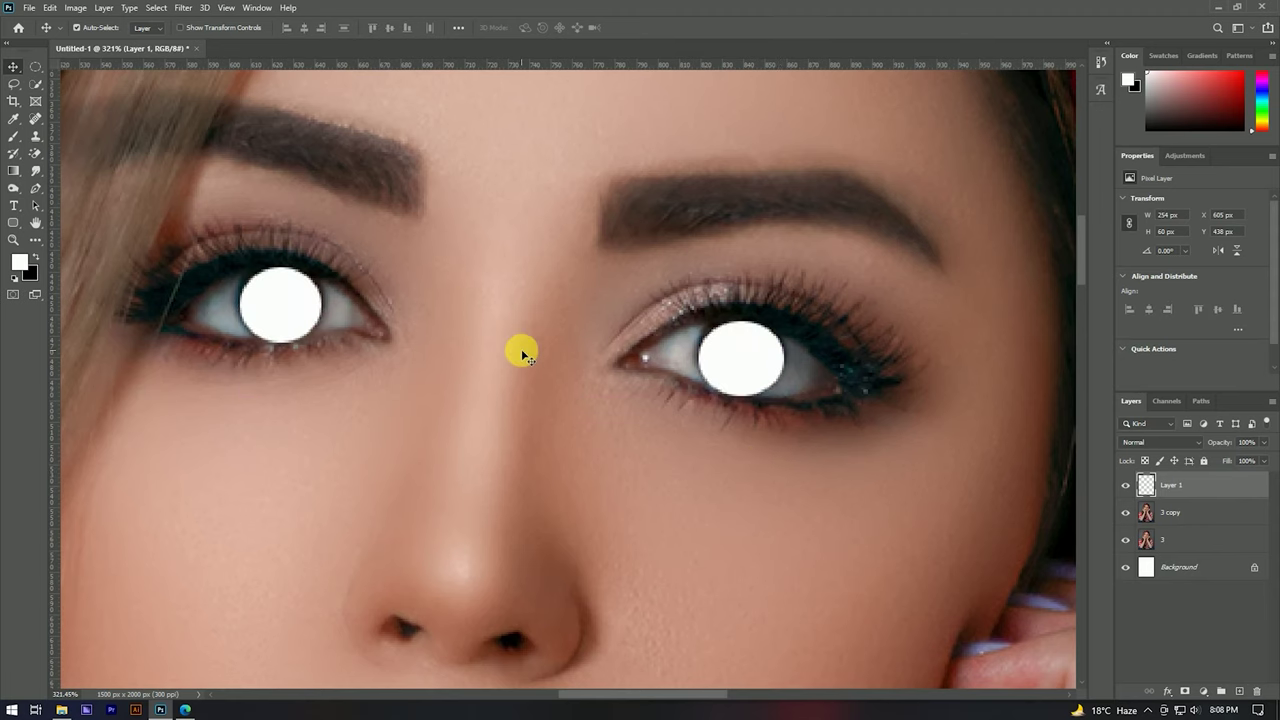
pyautogui.scroll(-5, 751, 331)
pyautogui.scroll(6, 751, 331)
pyautogui.scroll(-2, 777, 337)
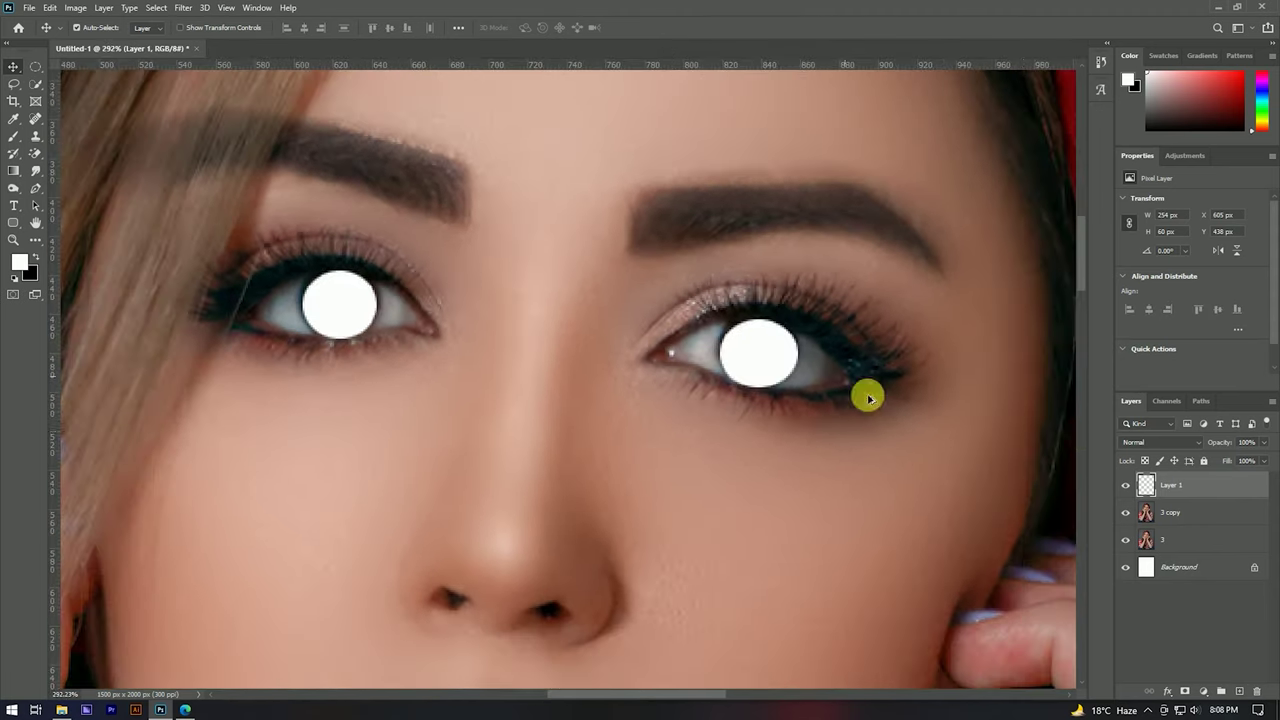
pyautogui.click(1185, 691)
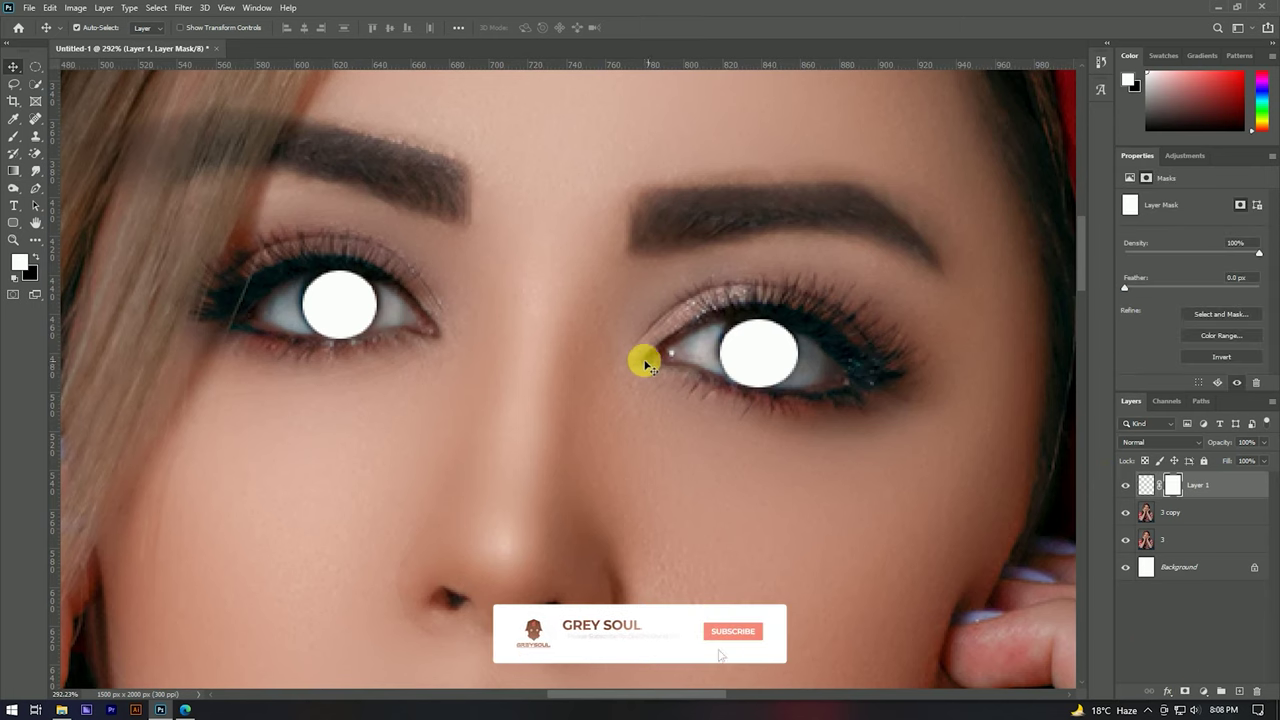
# Step: Paint black on the mask to hide the white spilling over the eyelids
pyautogui.scroll(2, 762, 318)
pyautogui.press('b')
pyautogui.moveTo(765, 317); pyautogui.dragTo(542, 320)
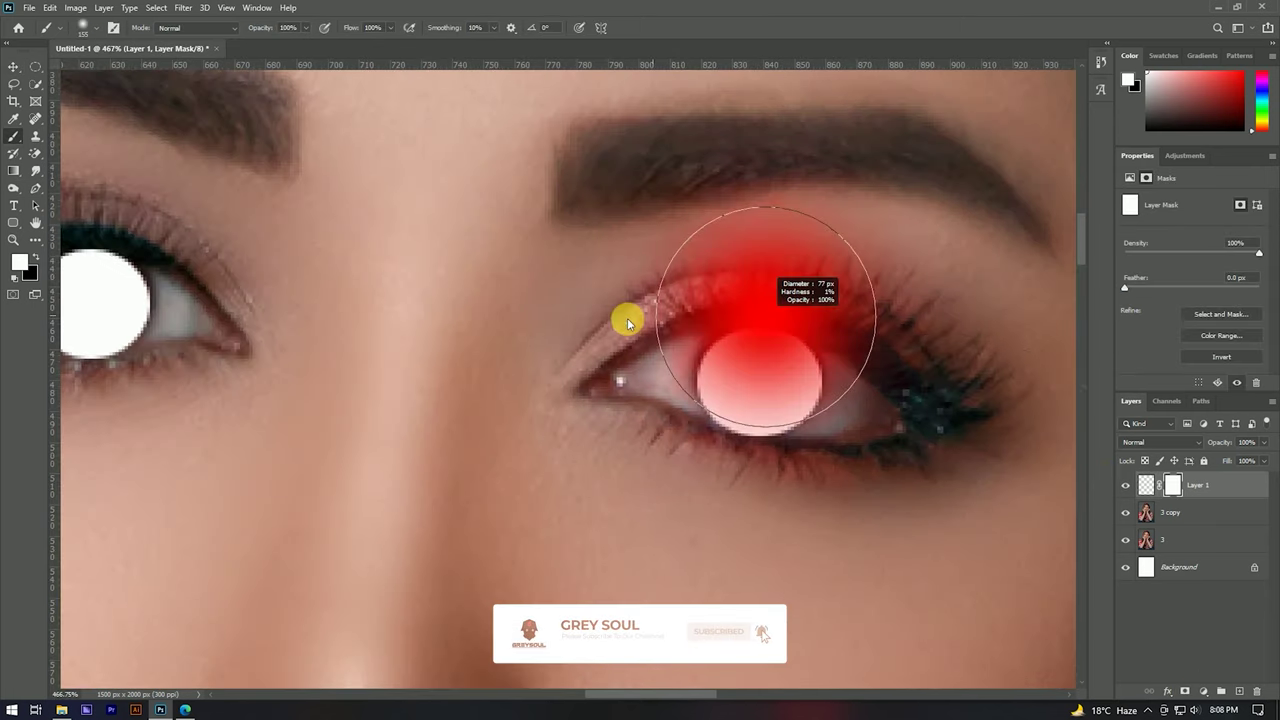
pyautogui.press('x')
pyautogui.moveTo(703, 348); pyautogui.dragTo(718, 354)
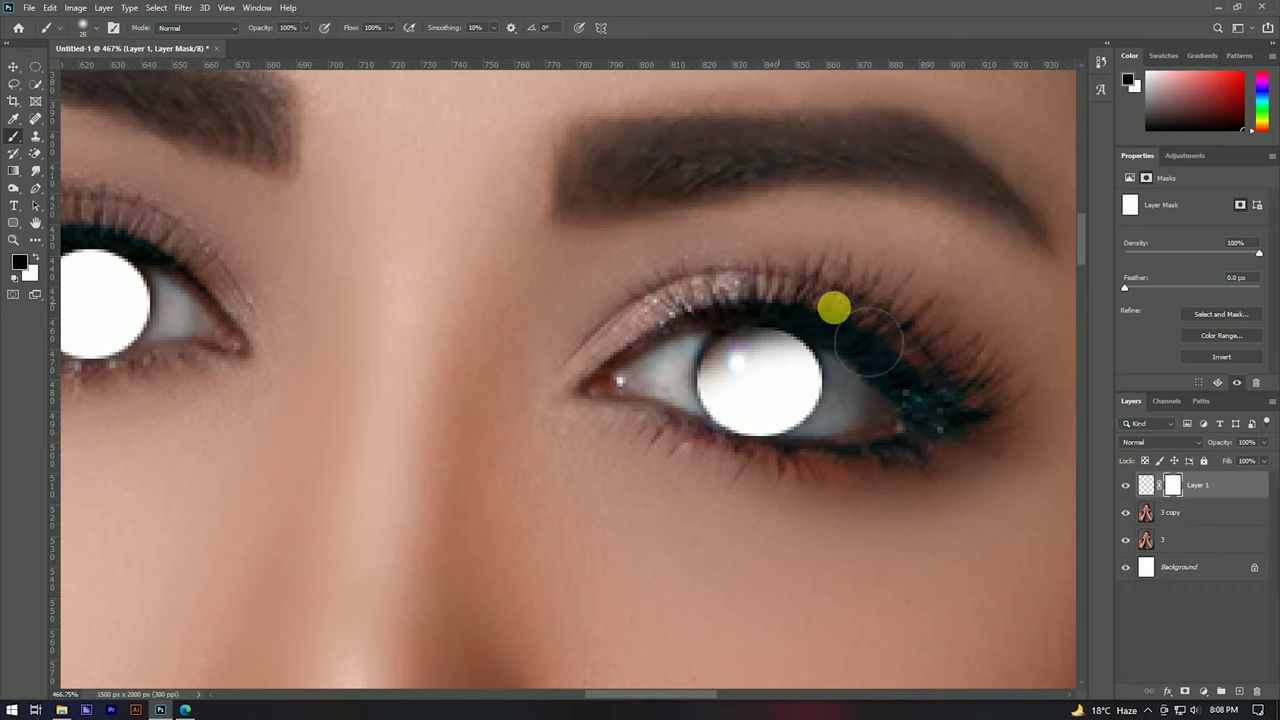
pyautogui.moveTo(262, 286)
pyautogui.mouseDown()
pyautogui.moveTo(610, 328)
pyautogui.moveTo(471, 277)
pyautogui.moveTo(557, 343)
pyautogui.moveTo(443, 343)
pyautogui.moveTo(566, 341)
pyautogui.mouseUp()
pyautogui.scroll(-3, 531, 280)
pyautogui.scroll(-2, 531, 278)
pyautogui.scroll(3, 531, 277)
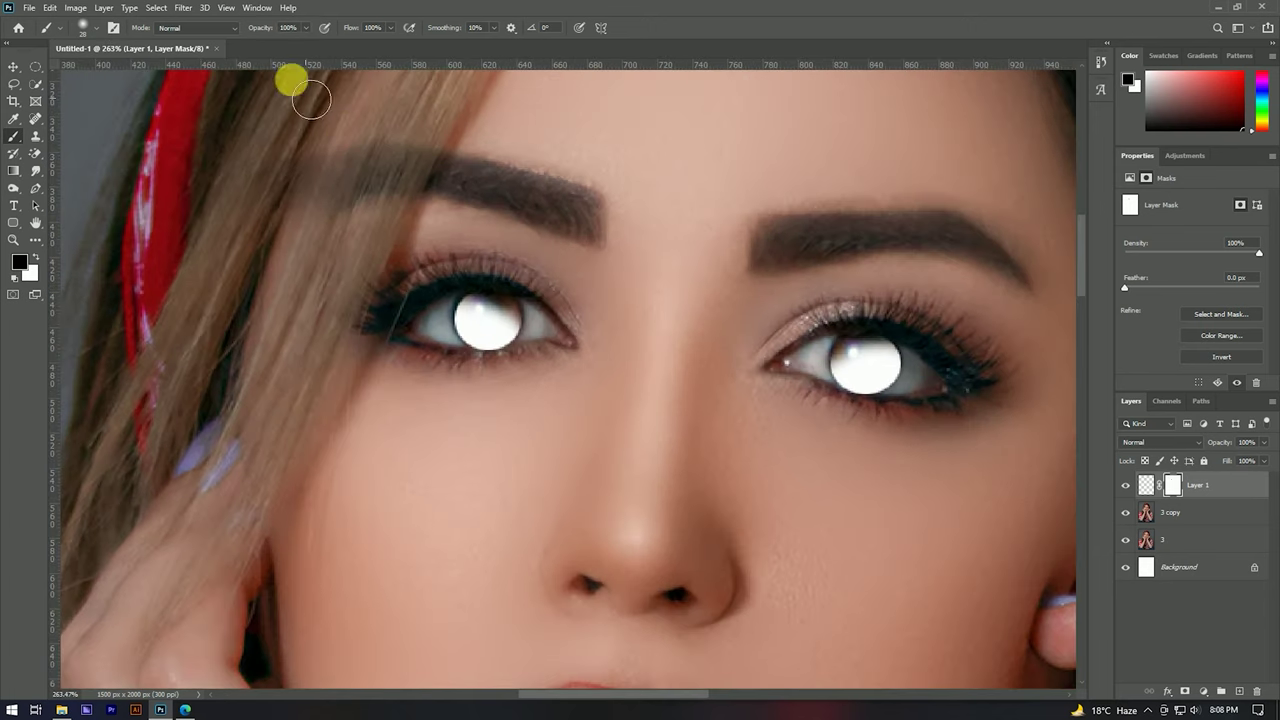
pyautogui.click(1157, 446)
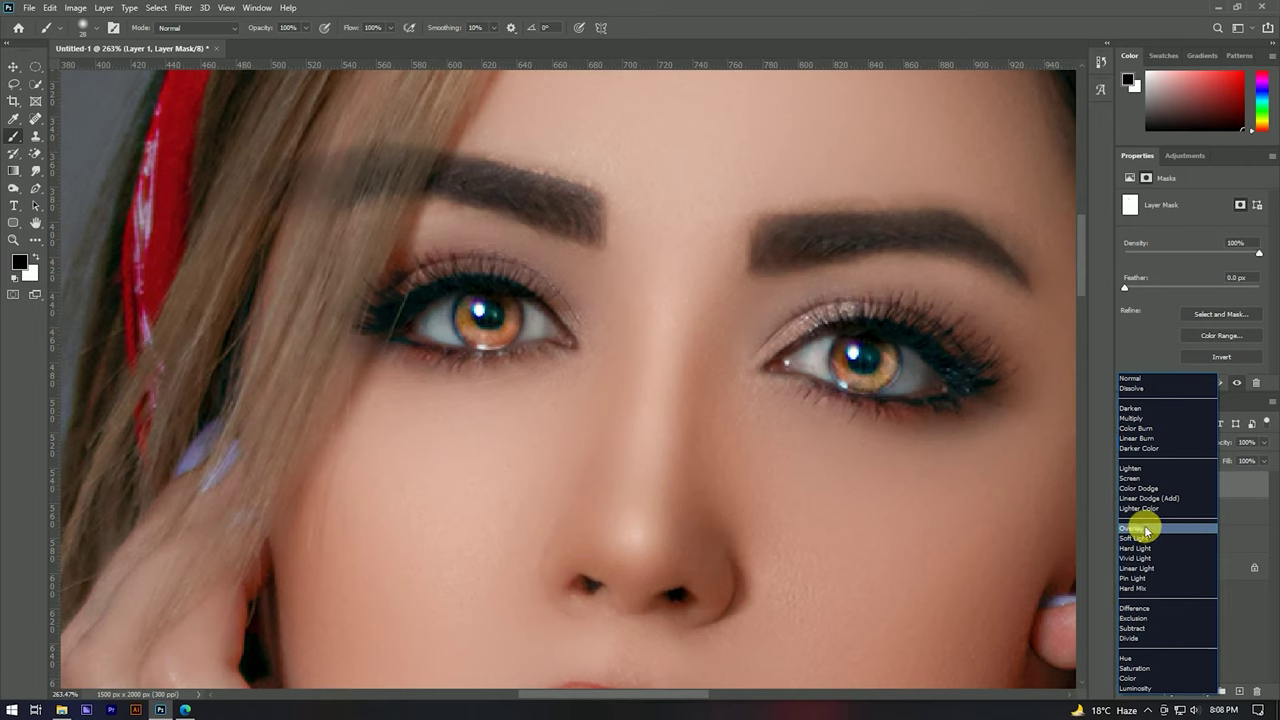
# Step: Set Layer 1 to Overlay and toggle its visibility to compare the glowing irises
pyautogui.click(1147, 530)
pyautogui.click(13, 66)
pyautogui.click(1126, 485)
pyautogui.click(1126, 485)
pyautogui.click(1126, 485)
pyautogui.click(1126, 485)
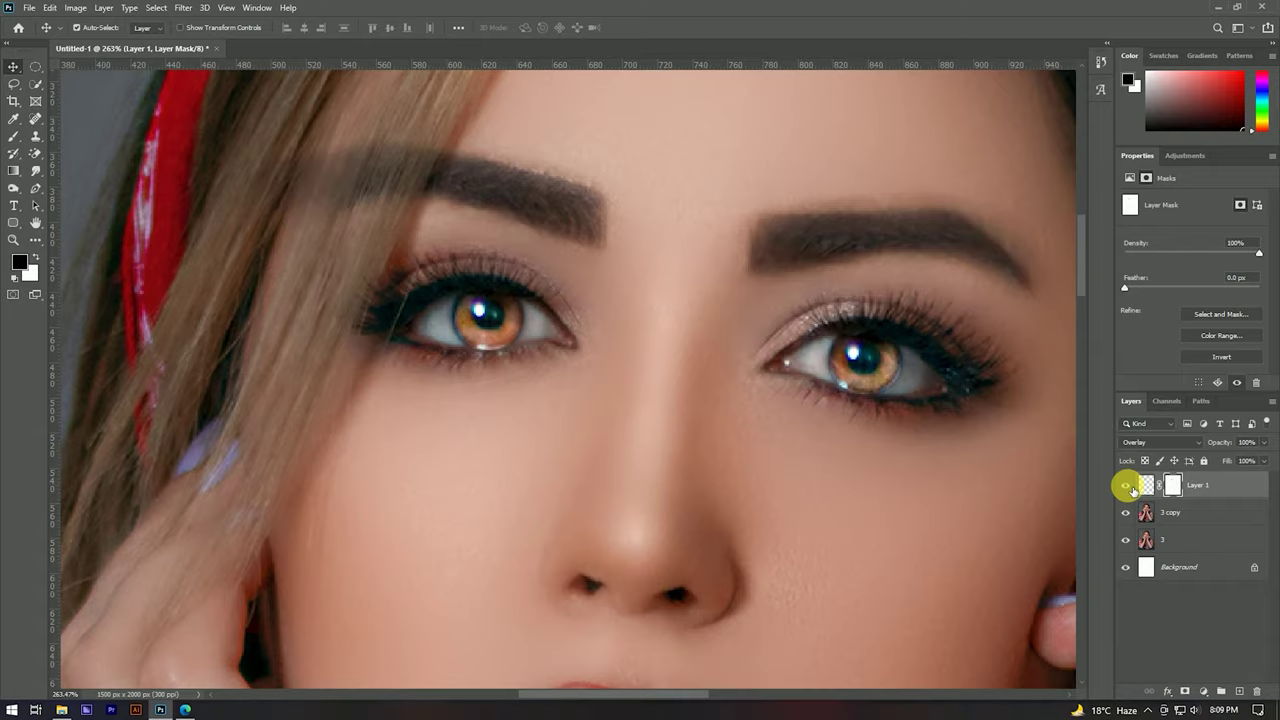
pyautogui.scroll(-5, 694, 291)
pyautogui.scroll(-3, 694, 290)
pyautogui.scroll(-2, 706, 289)
pyautogui.scroll(5, 741, 308)
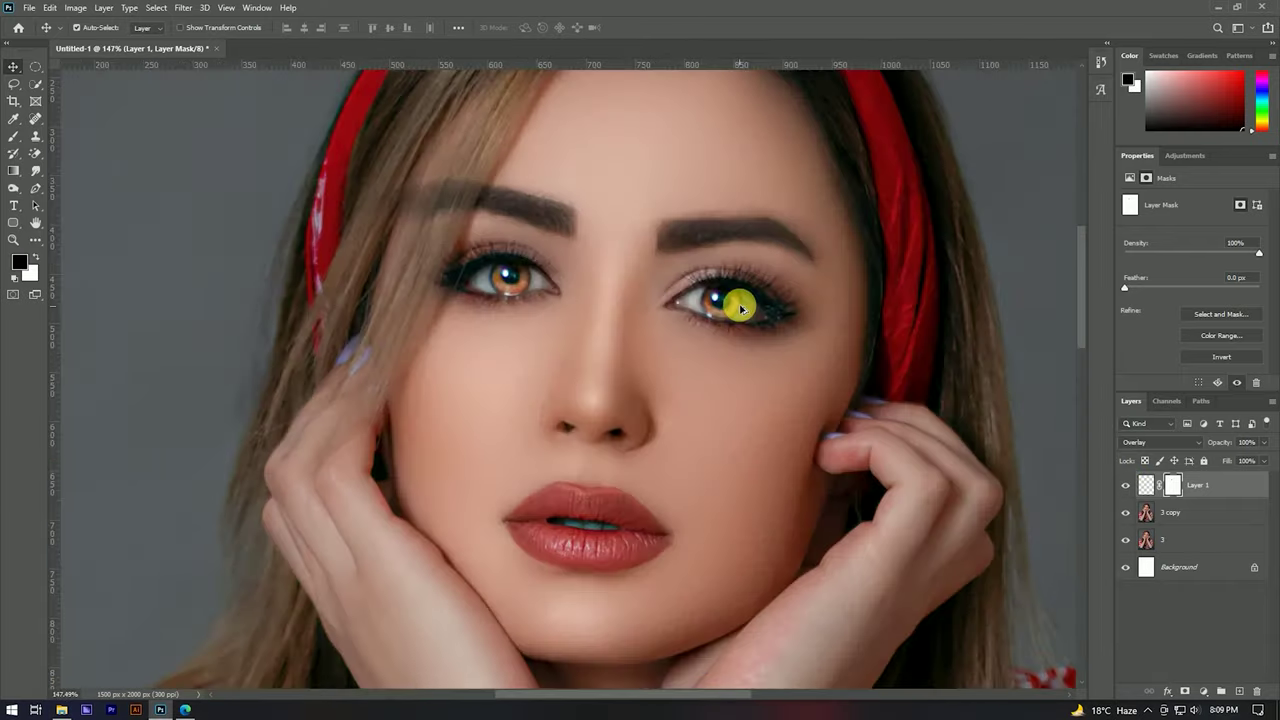
pyautogui.scroll(3, 740, 302)
pyautogui.scroll(-2, 634, 277)
pyautogui.scroll(4, 810, 343)
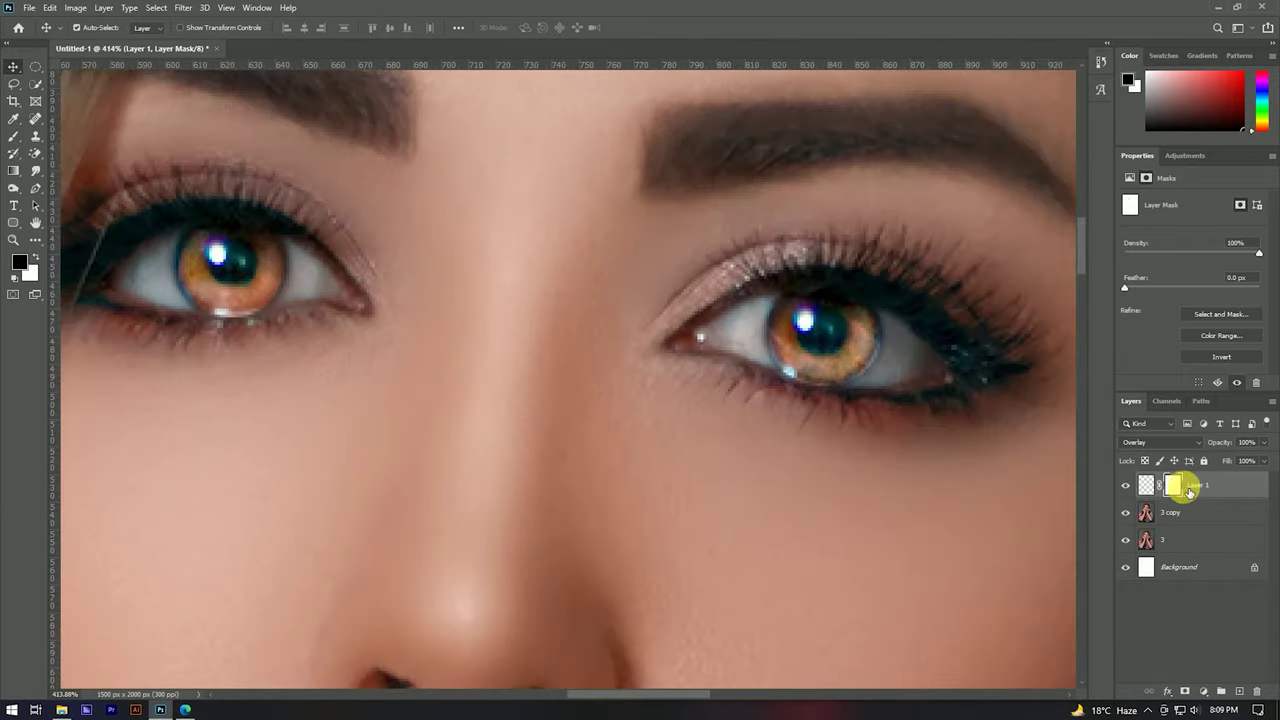
# Step: Paint black on Layer 1's mask to remove the glow from the eye white and lower lash line
pyautogui.press('b')
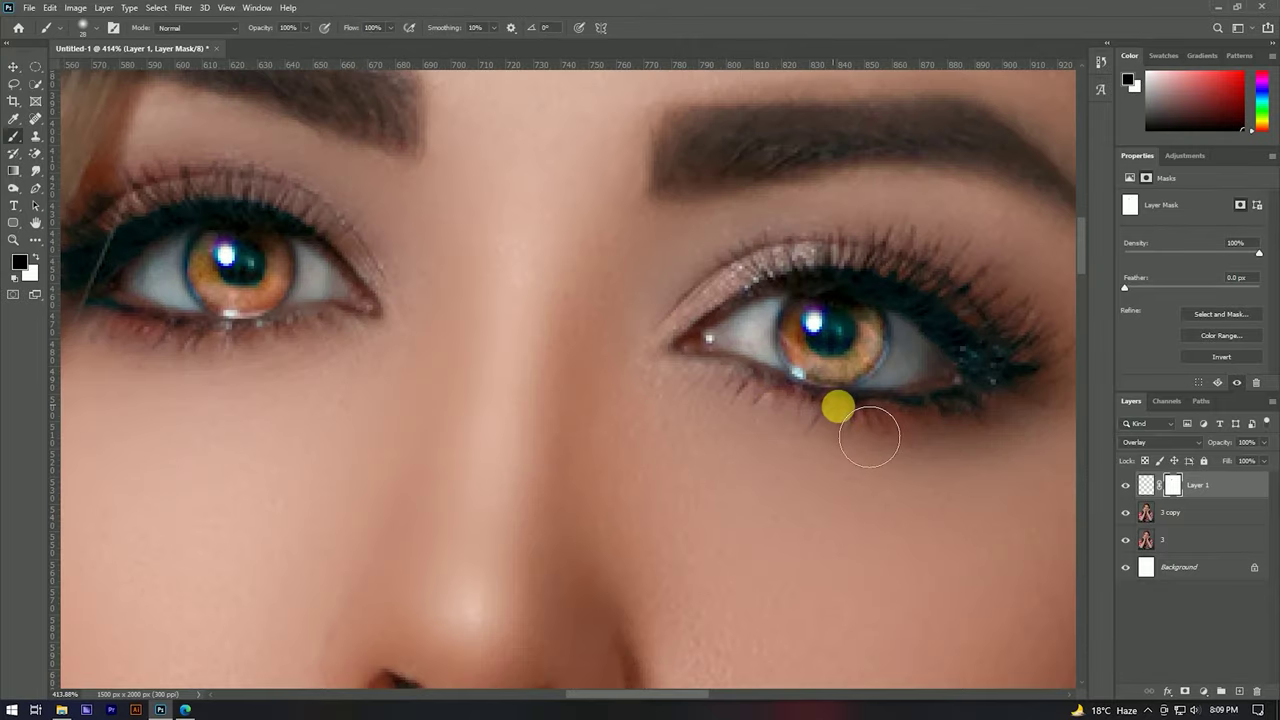
pyautogui.keyDown('alt'); pyautogui.rightClick(873, 390); pyautogui.keyUp('alt')
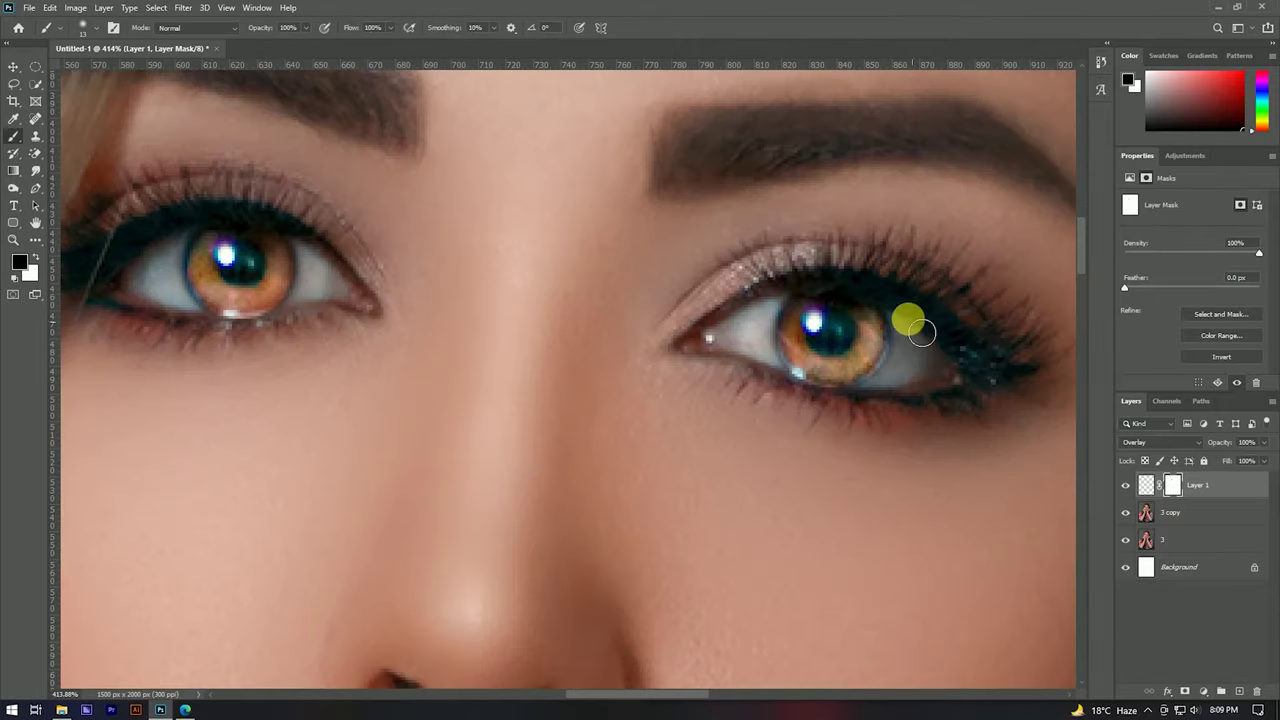
pyautogui.moveTo(912, 329); pyautogui.dragTo(914, 371)
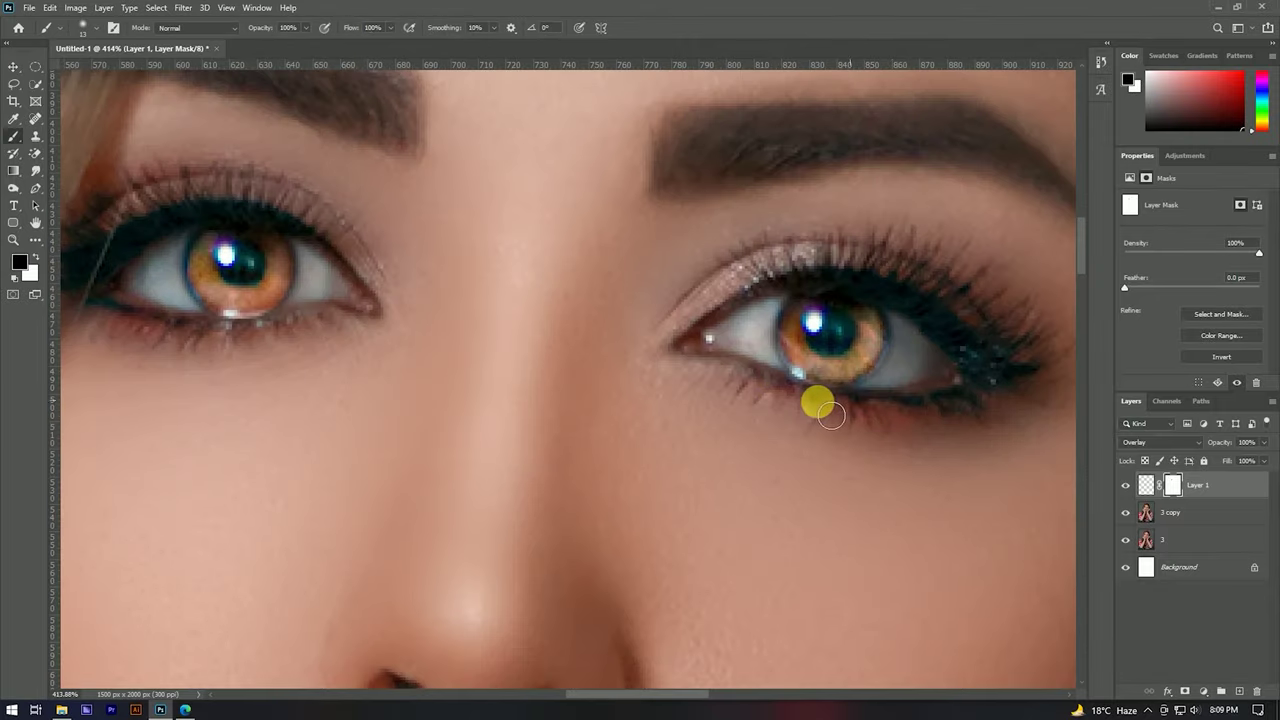
pyautogui.hscroll(-3, 650, 363)
pyautogui.moveTo(446, 370); pyautogui.dragTo(566, 363)
pyautogui.scroll(-5, 560, 350)
pyautogui.scroll(-1, 580, 322)
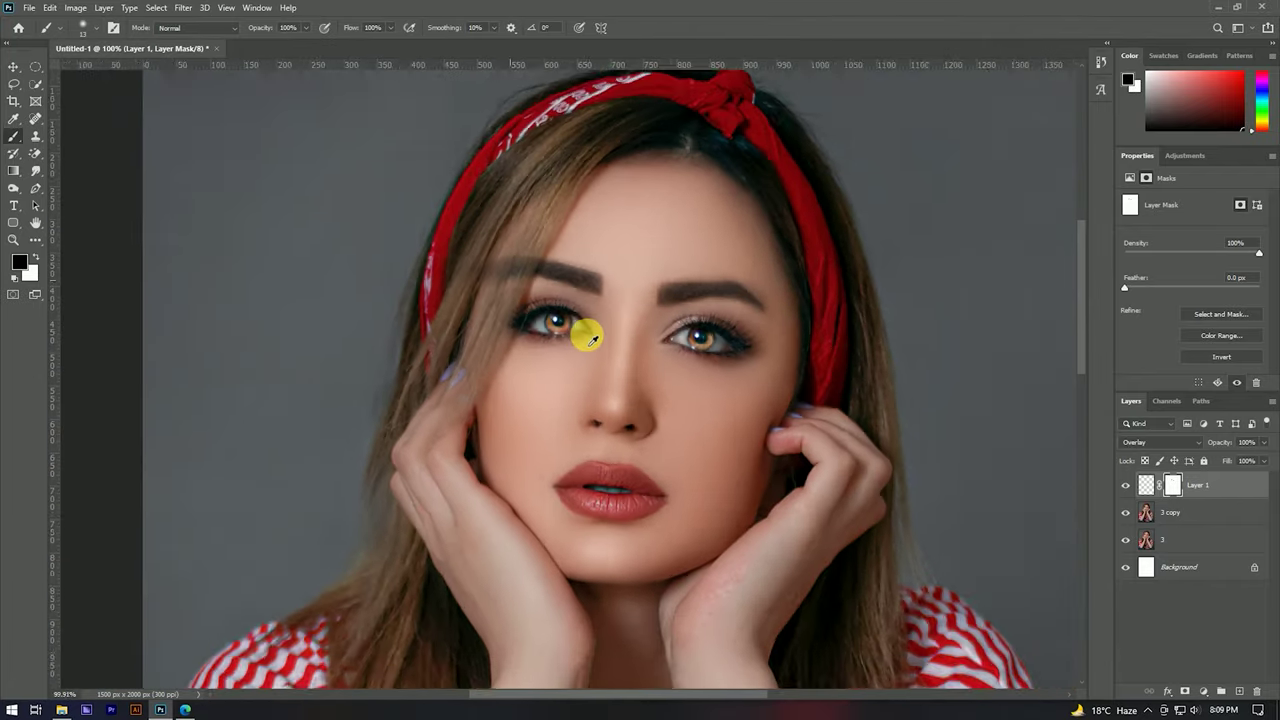
pyautogui.scroll(-1, 586, 328)
pyautogui.click(13, 66)
pyautogui.scroll(-2, 605, 281)
pyautogui.scroll(4, 650, 315)
pyautogui.scroll(-3, 660, 330)
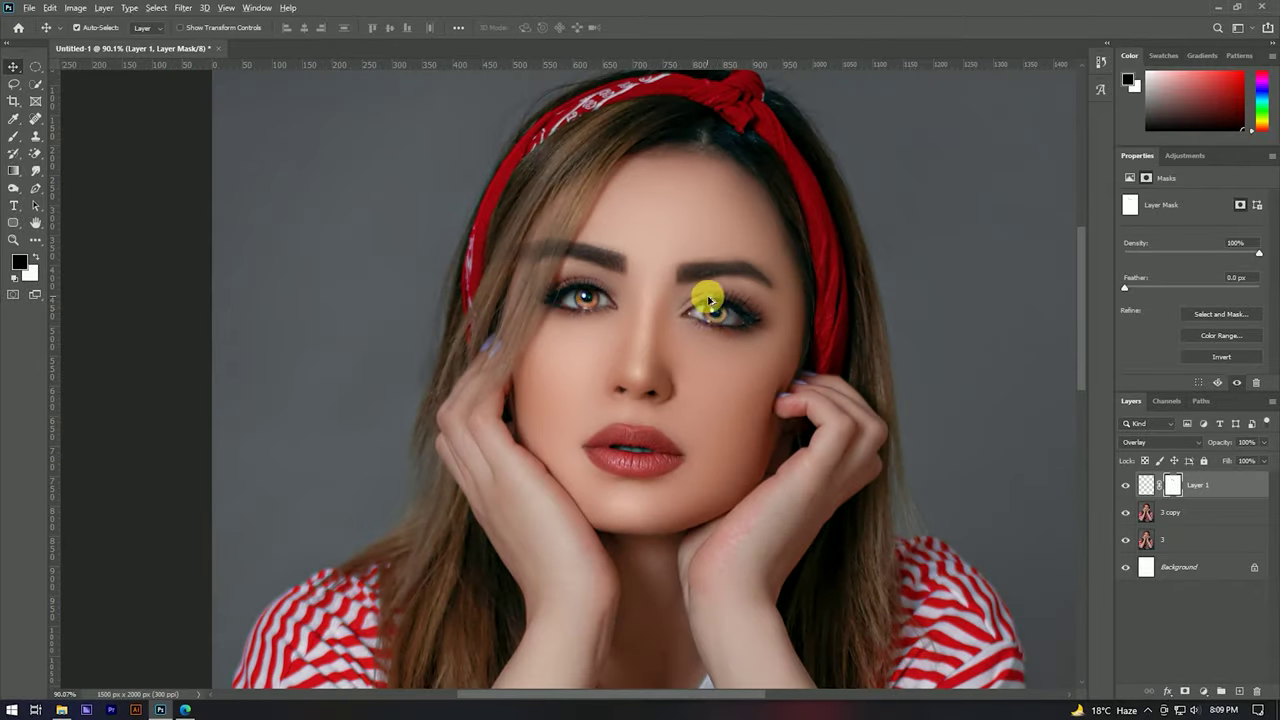
pyautogui.scroll(-1, 710, 300)
pyautogui.scroll(-1, 684, 374)
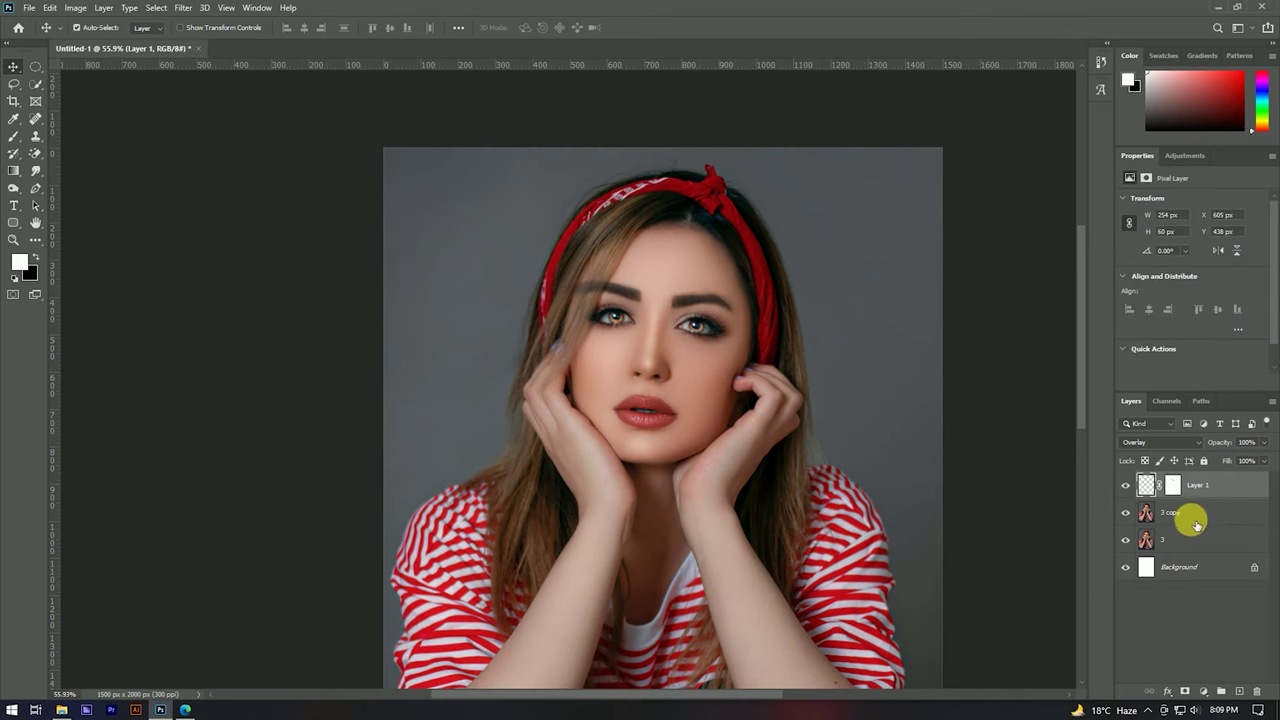
# Step: Add a new empty layer above the 3 copy layer
pyautogui.click(1188, 514)
pyautogui.scroll(5, 660, 430)
pyautogui.scroll(2, 519, 383)
pyautogui.scroll(1, 803, 400)
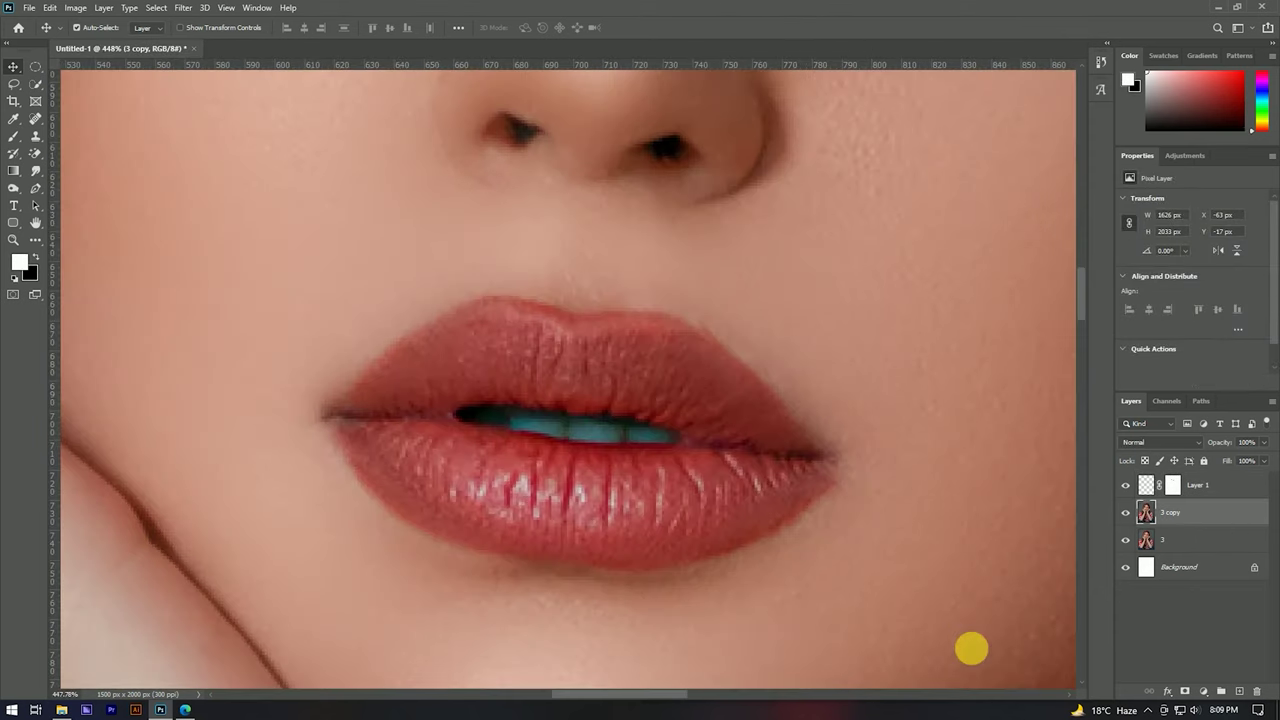
pyautogui.scroll(1, 673, 425)
pyautogui.click(1240, 689)
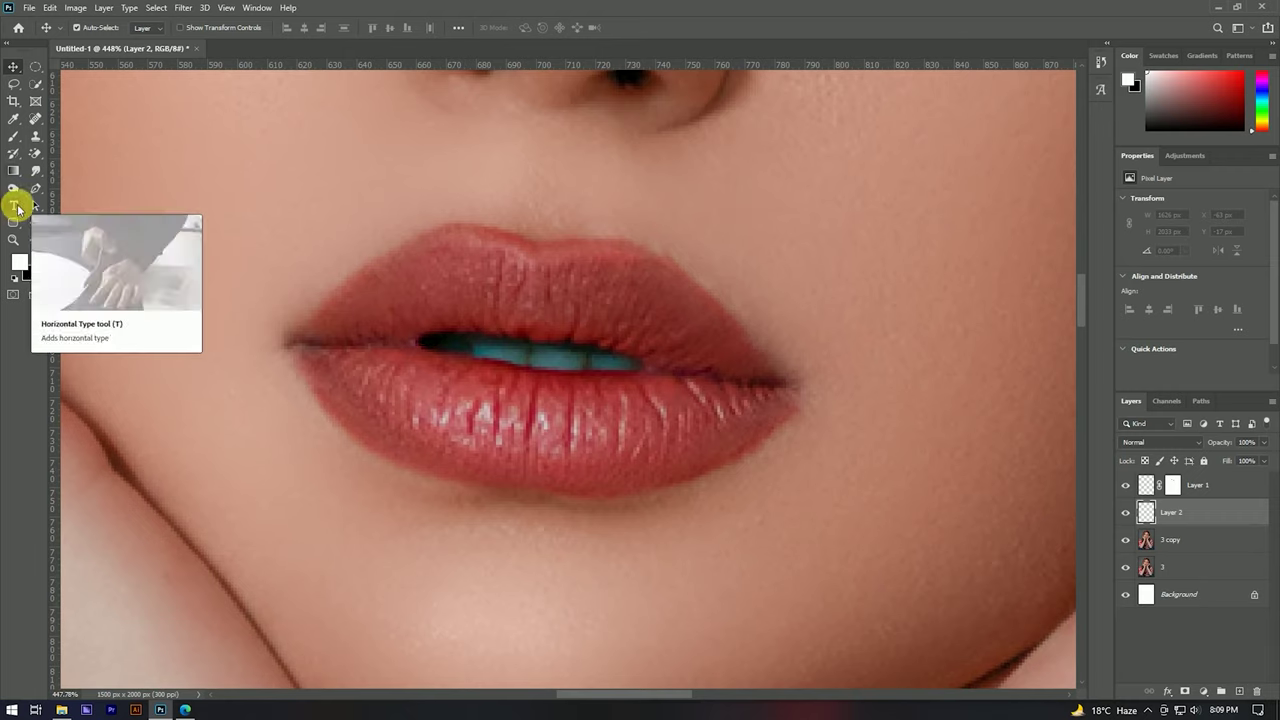
# Step: Lasso-select the lips, subtracting the mouth opening and refining the upper-lip edge
pyautogui.click(16, 85)
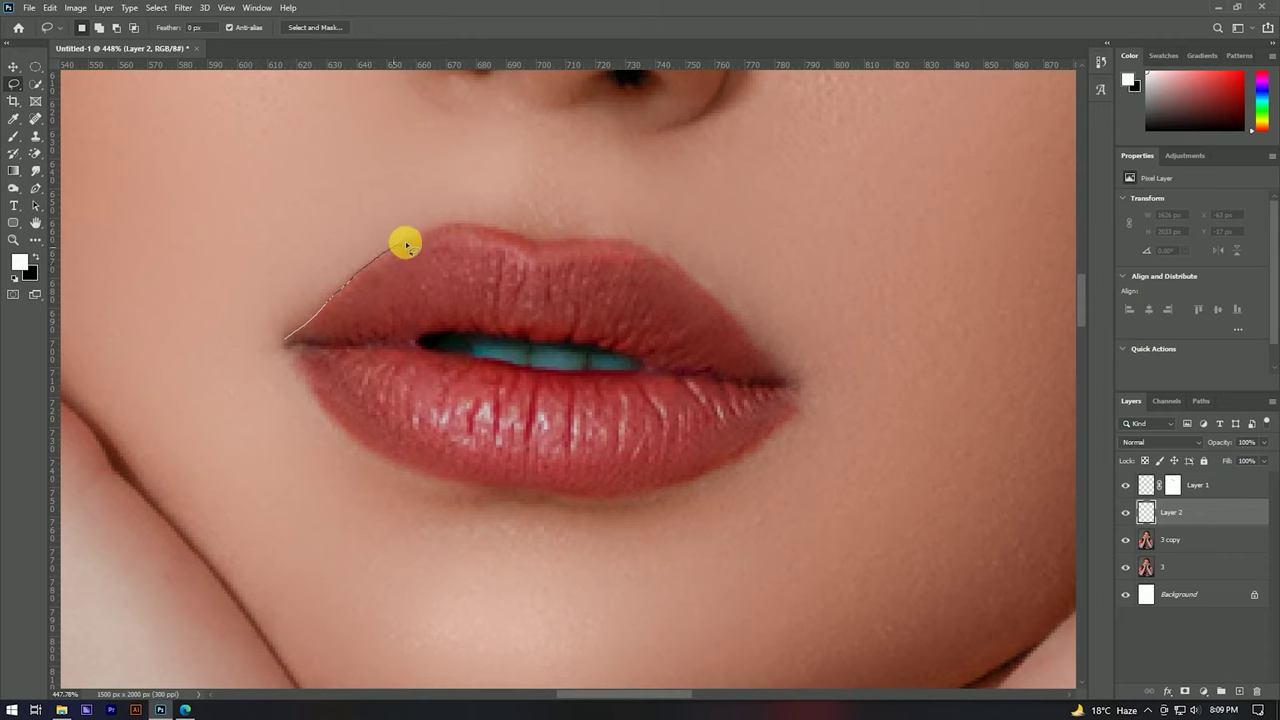
pyautogui.moveTo(606, 241)
pyautogui.mouseDown()
pyautogui.moveTo(667, 259)
pyautogui.moveTo(759, 345)
pyautogui.mouseUp()
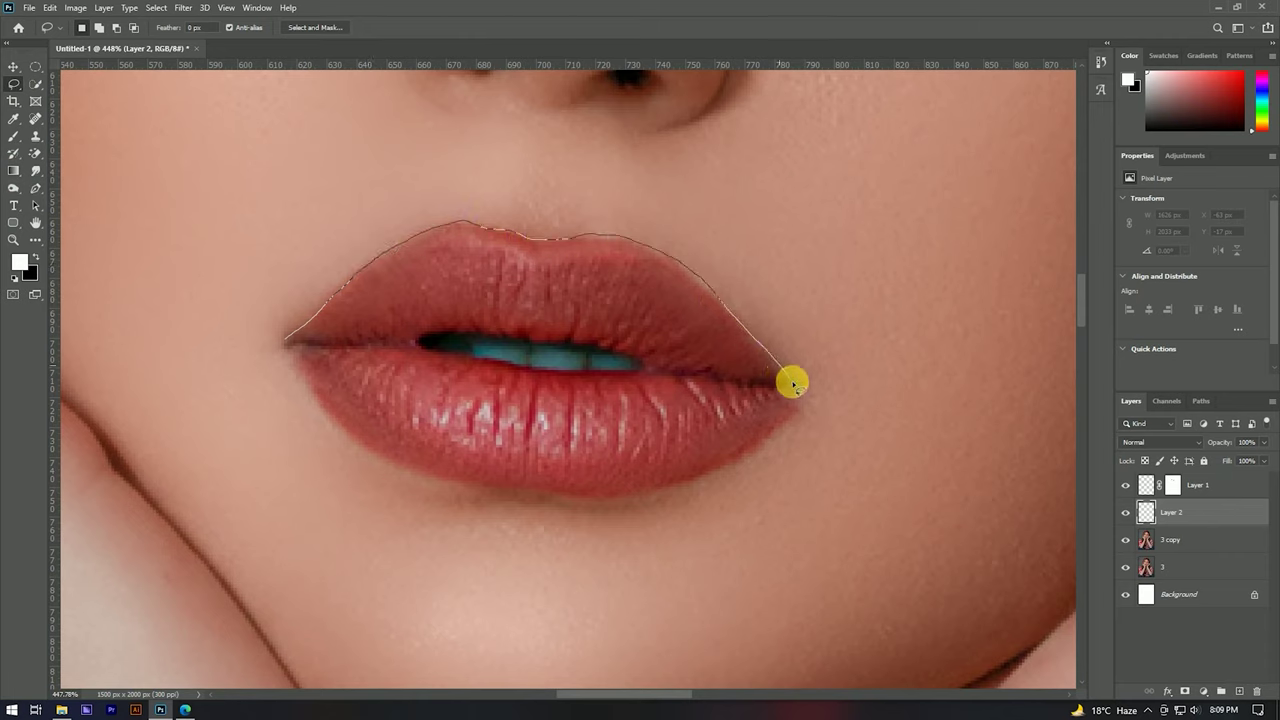
pyautogui.moveTo(789, 417)
pyautogui.mouseDown()
pyautogui.moveTo(663, 486)
pyautogui.moveTo(580, 494)
pyautogui.moveTo(398, 460)
pyautogui.mouseUp()
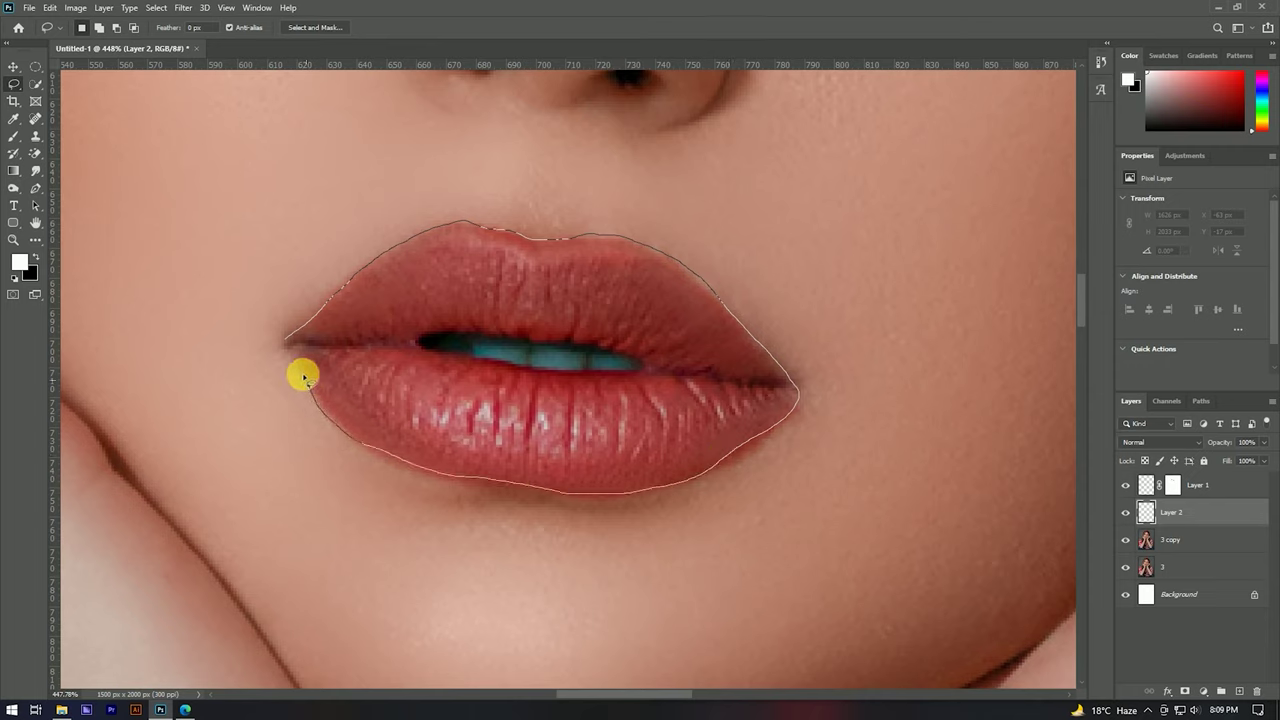
pyautogui.moveTo(286, 345); pyautogui.dragTo(295, 338)
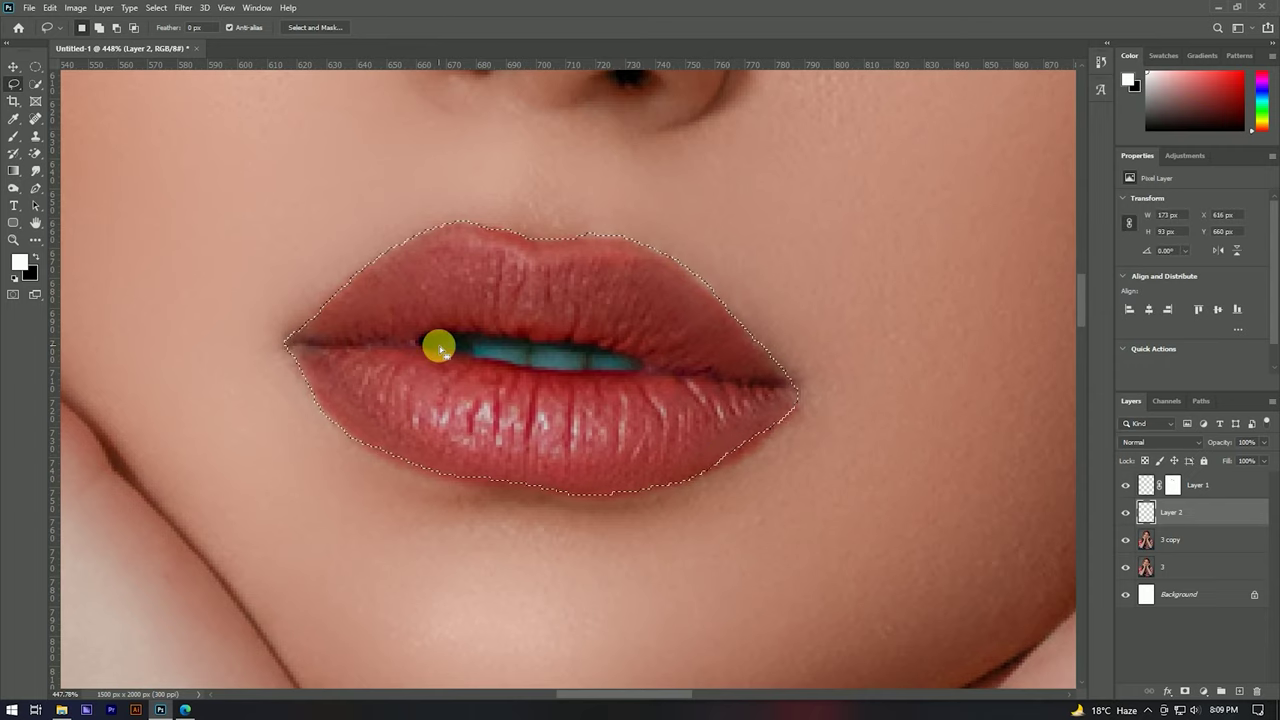
pyautogui.moveTo(419, 340); pyautogui.dragTo(481, 334)
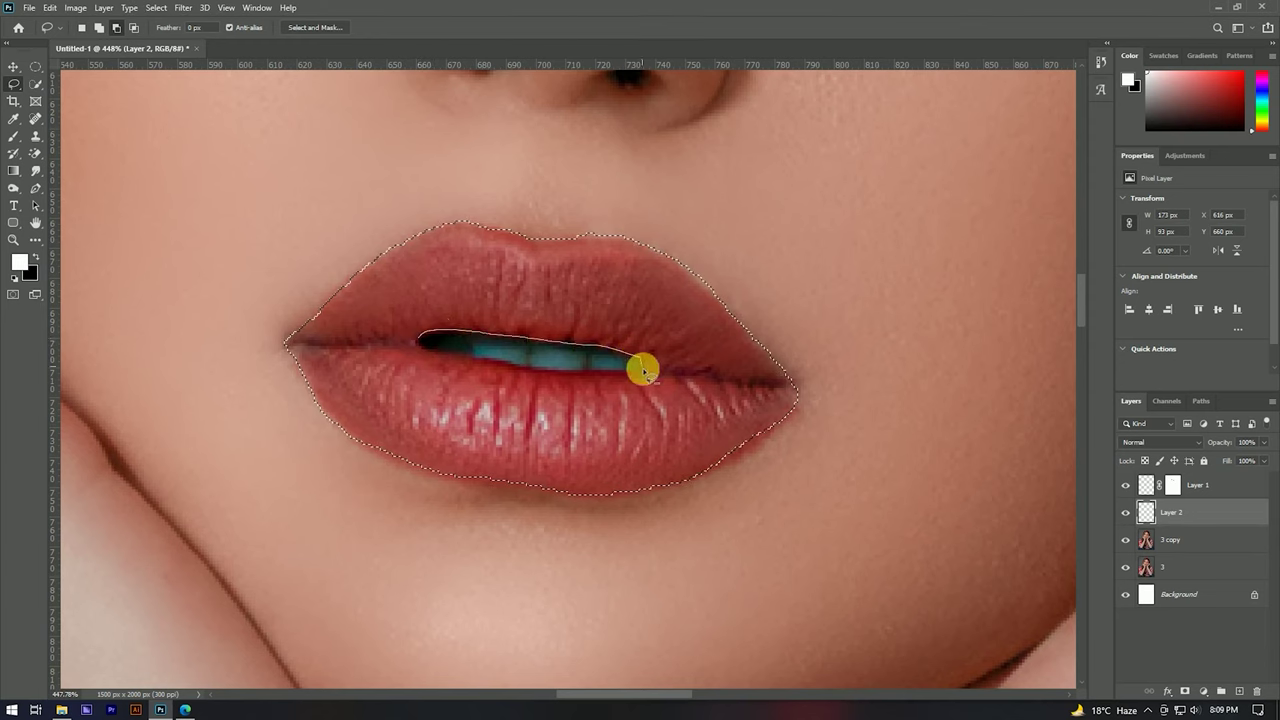
pyautogui.moveTo(553, 373); pyautogui.dragTo(430, 343)
pyautogui.scroll(-3, 617, 314)
pyautogui.scroll(-2, 617, 305)
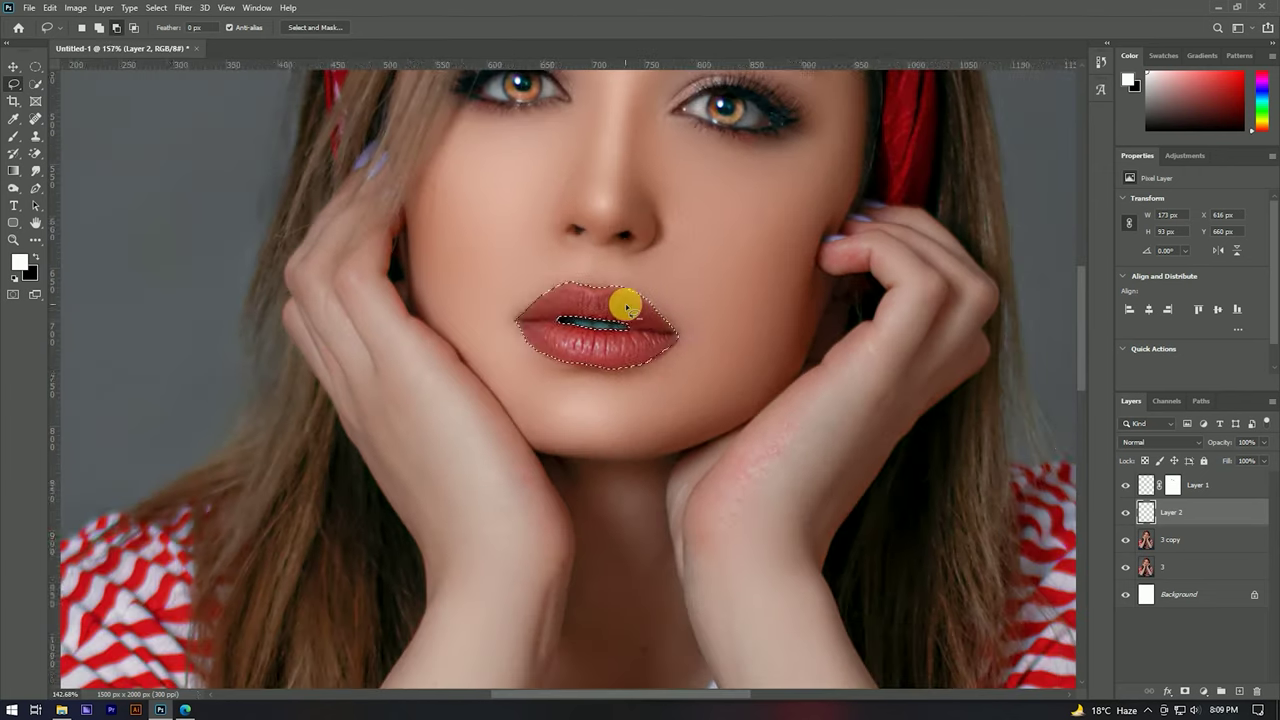
pyautogui.scroll(2, 617, 282)
pyautogui.scroll(2, 603, 280)
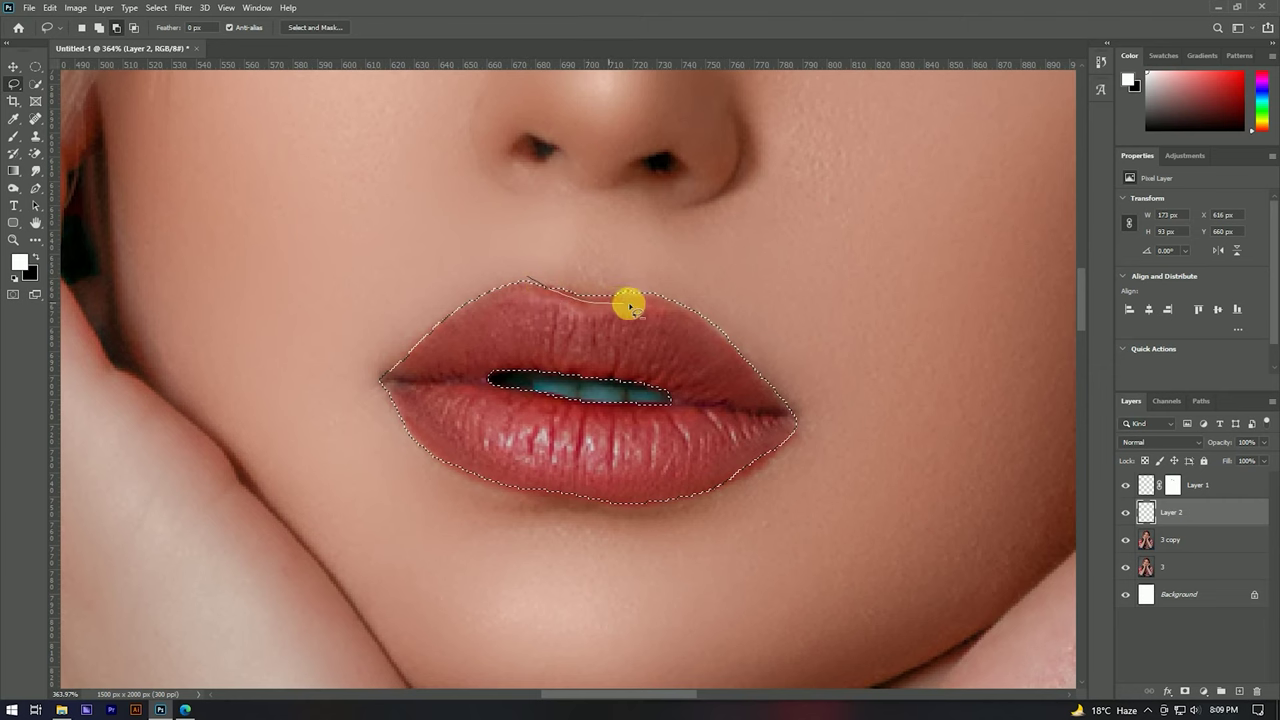
pyautogui.moveTo(707, 303); pyautogui.dragTo(712, 308)
pyautogui.scroll(-3, 623, 251)
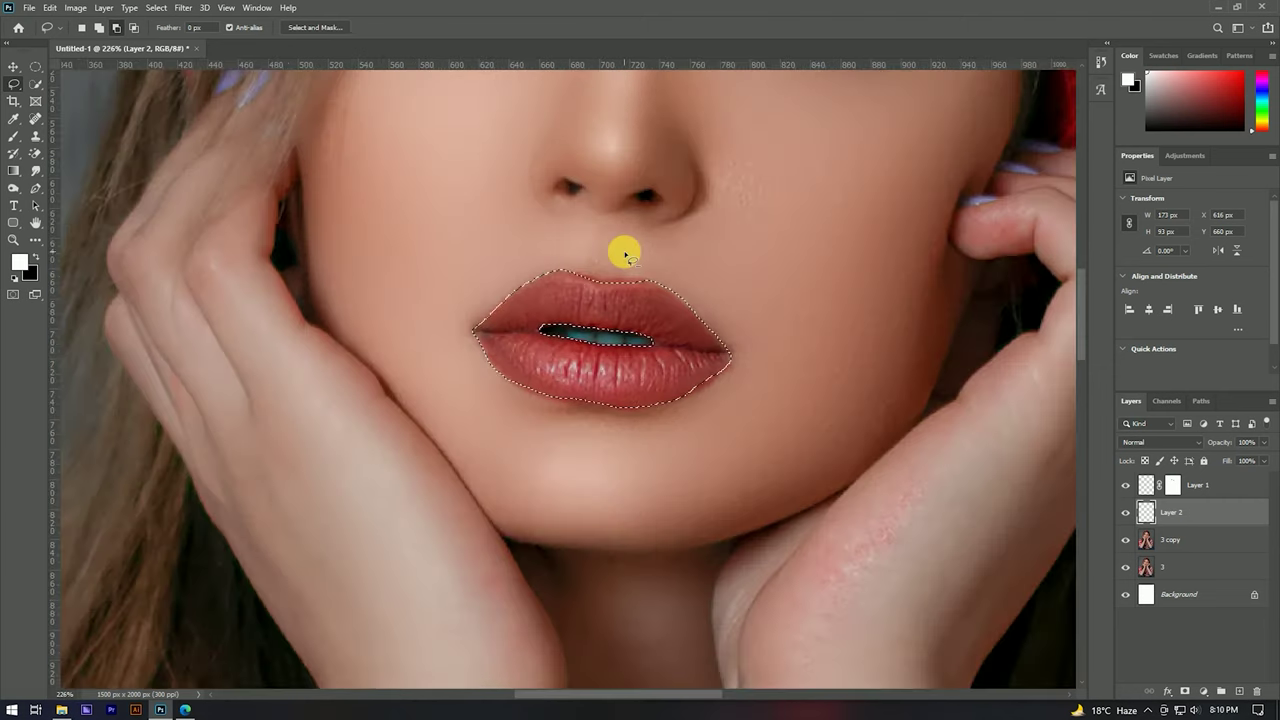
pyautogui.scroll(3, 623, 271)
pyautogui.scroll(2, 547, 275)
pyautogui.scroll(-1, 515, 274)
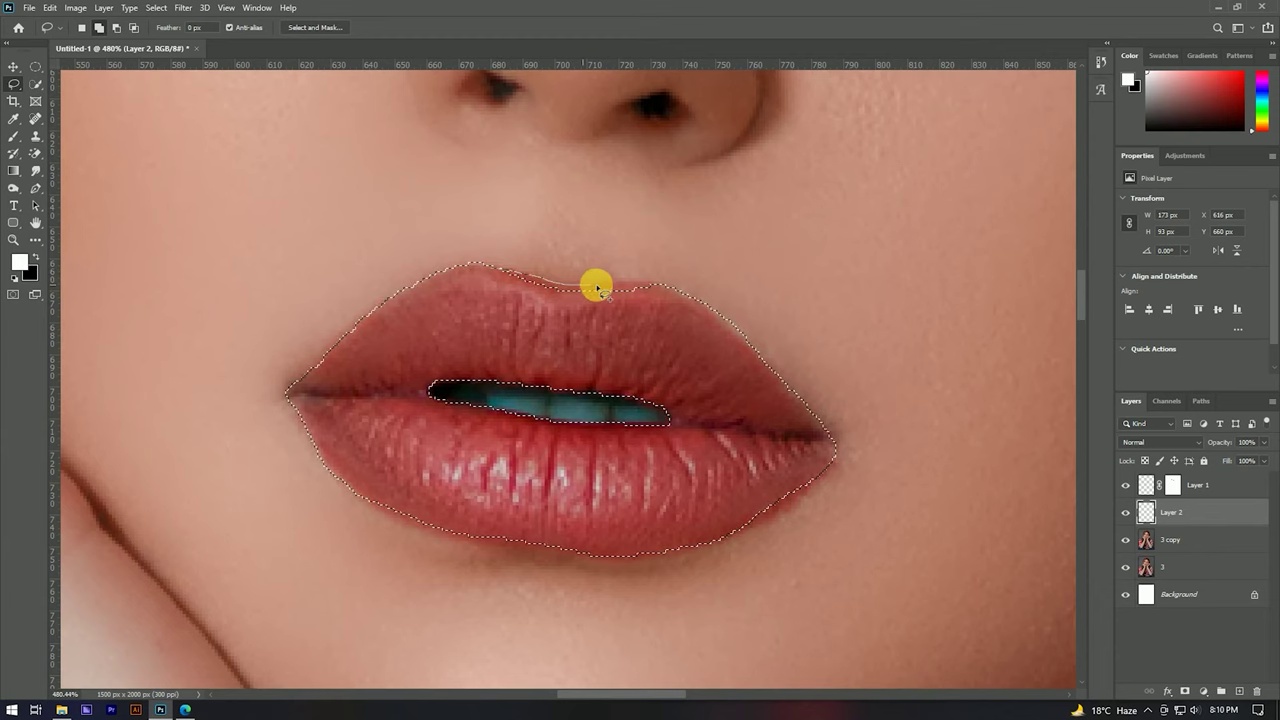
pyautogui.scroll(-2, 610, 314)
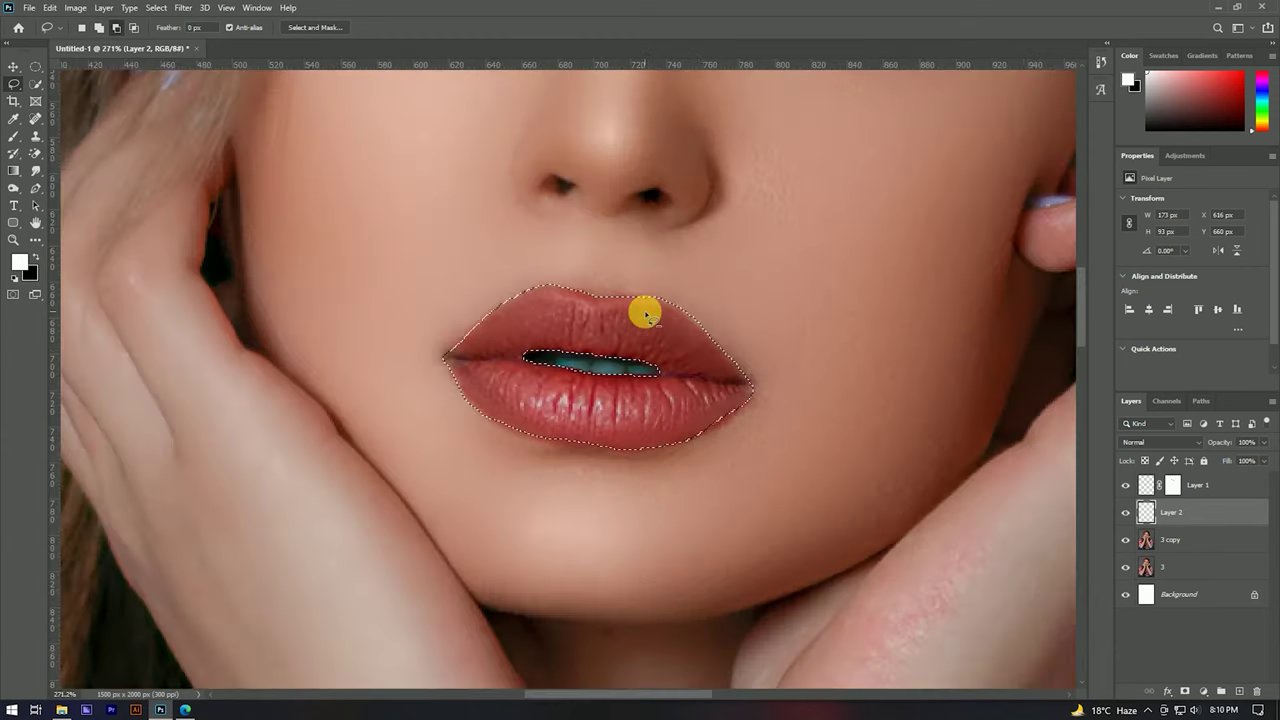
pyautogui.scroll(-1, 646, 309)
# Step: With the Brush active, set the foreground colour to deep red #7D0607 sampled from the image
pyautogui.press('b')
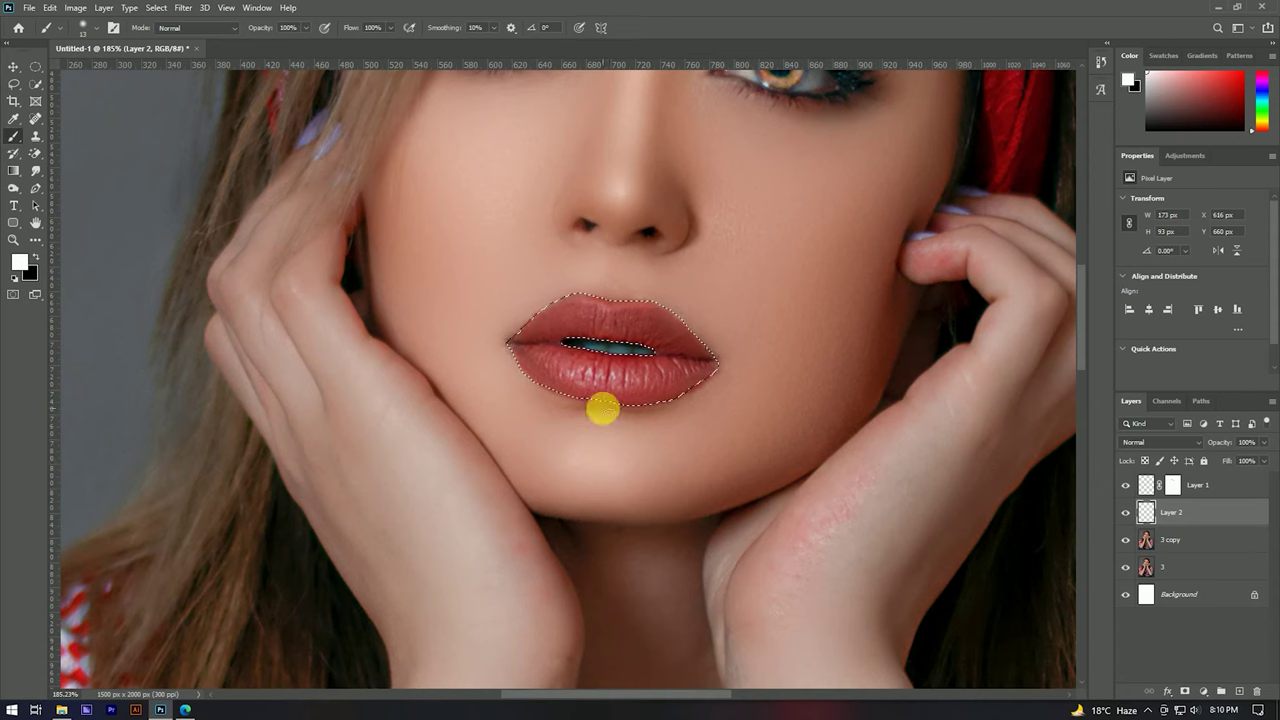
pyautogui.click(19, 262)
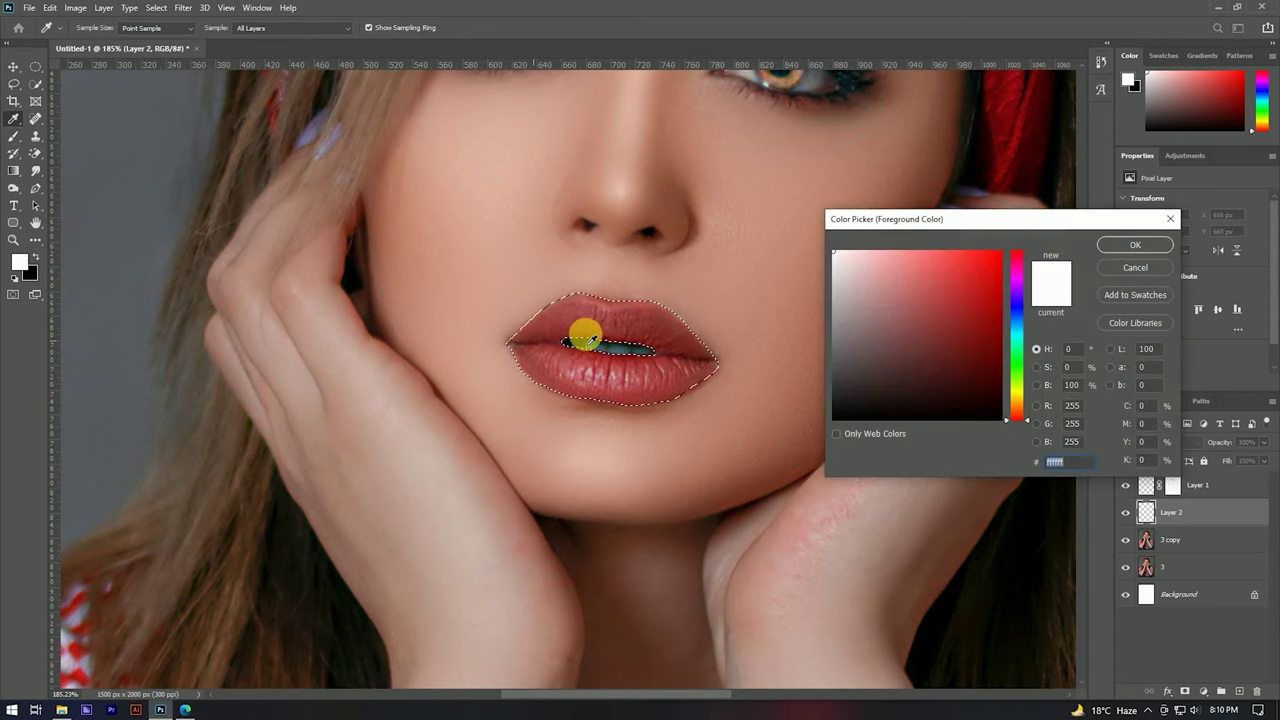
pyautogui.click(1018, 97)
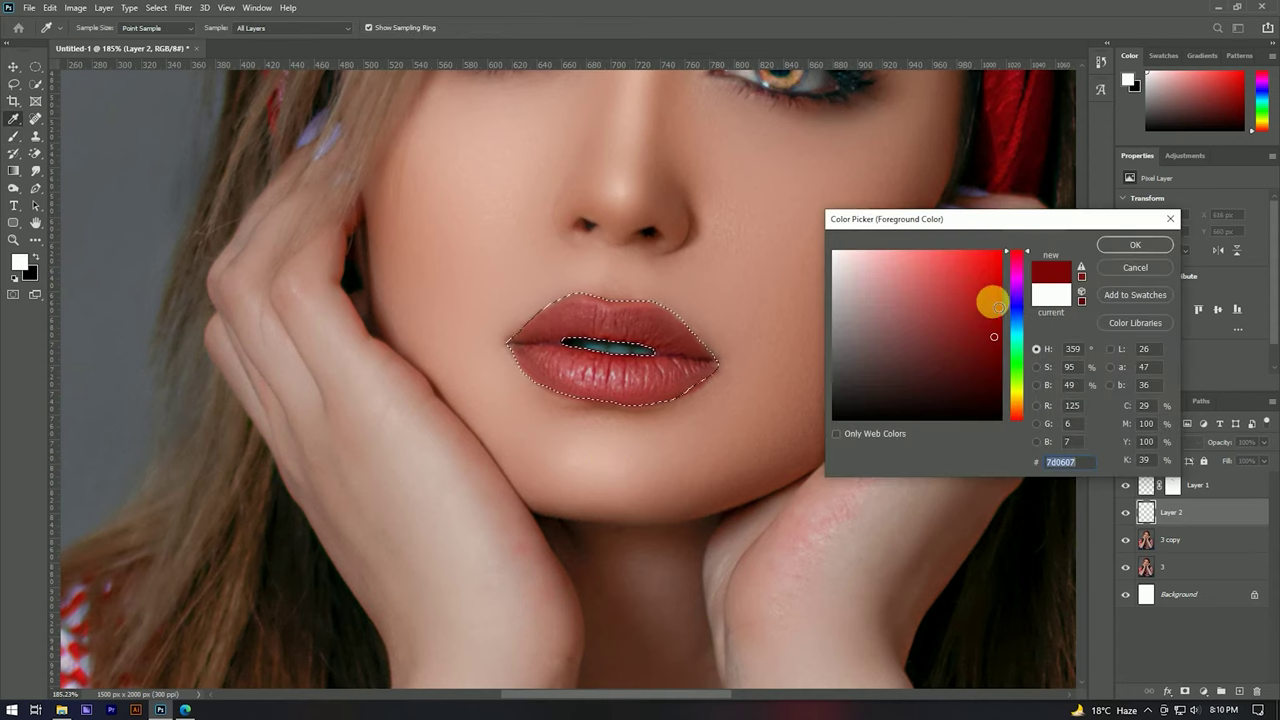
pyautogui.click(1100, 248)
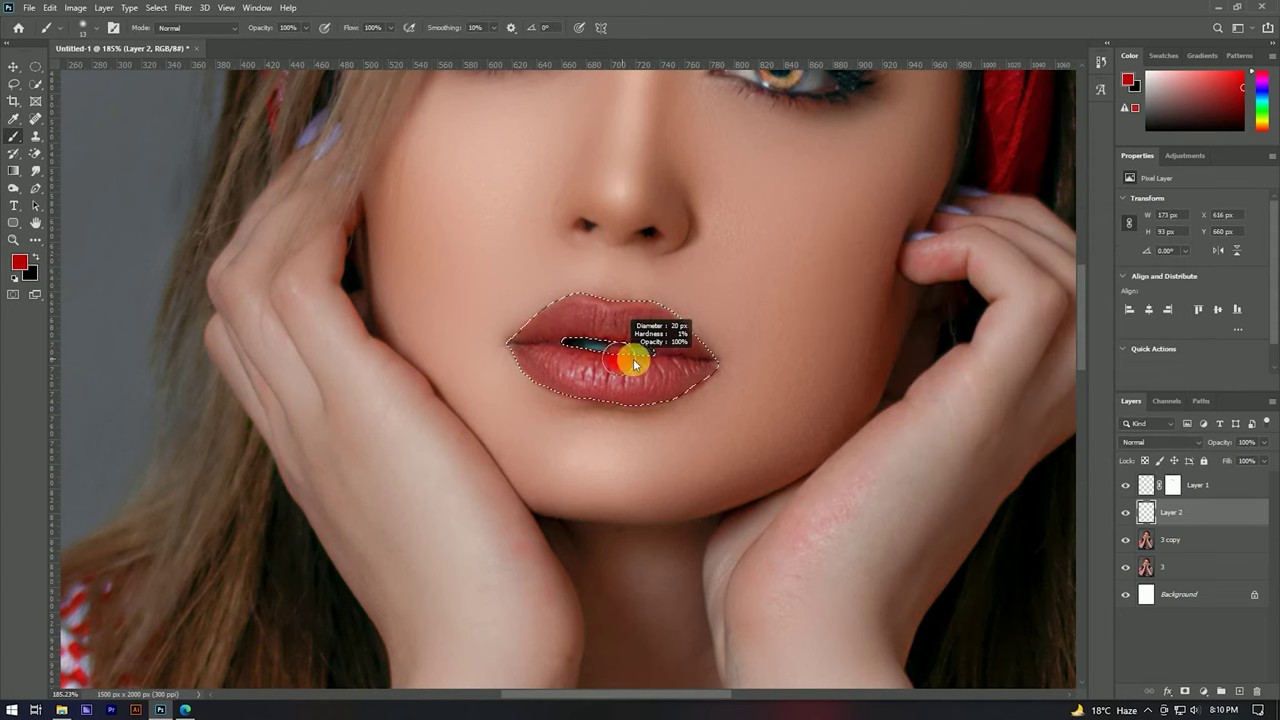
# Step: Paint the lips red, then repaint them in brighter pink-red #ff1239
pyautogui.moveTo(551, 346)
pyautogui.mouseDown()
pyautogui.moveTo(641, 313)
pyautogui.moveTo(539, 353)
pyautogui.mouseUp()
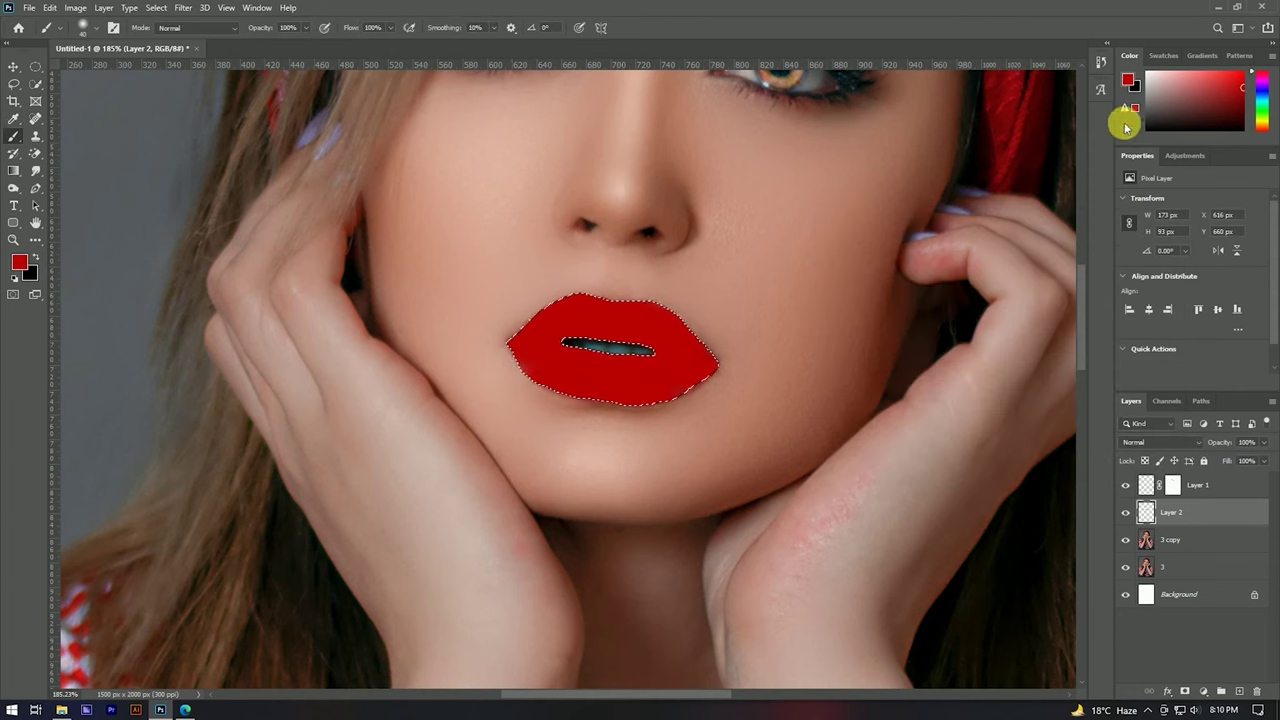
pyautogui.press('i')
pyautogui.click(19, 262)
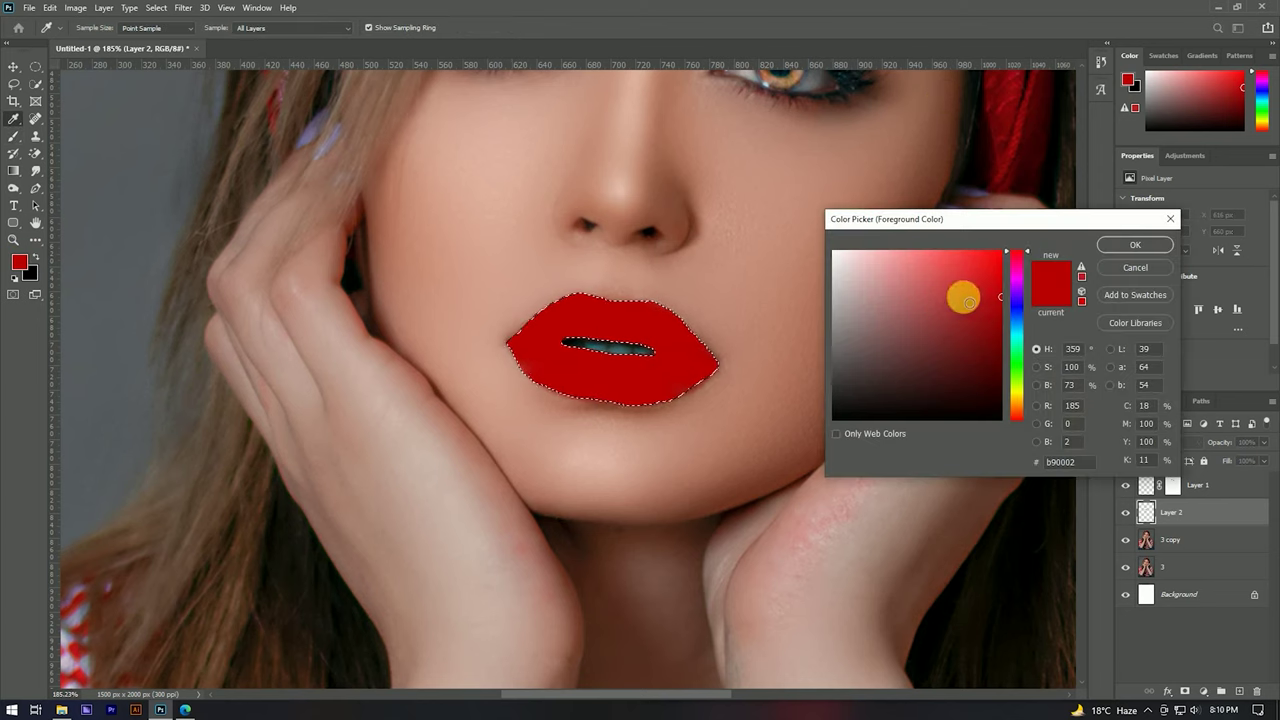
pyautogui.moveTo(951, 310); pyautogui.dragTo(996, 256)
pyautogui.click(983, 257)
pyautogui.click(1135, 245)
pyautogui.press('b')
pyautogui.moveTo(632, 302)
pyautogui.mouseDown()
pyautogui.moveTo(562, 339)
pyautogui.moveTo(550, 365)
pyautogui.moveTo(593, 408)
pyautogui.moveTo(737, 415)
pyautogui.moveTo(718, 368)
pyautogui.moveTo(598, 408)
pyautogui.moveTo(588, 368)
pyautogui.moveTo(770, 388)
pyautogui.mouseUp()
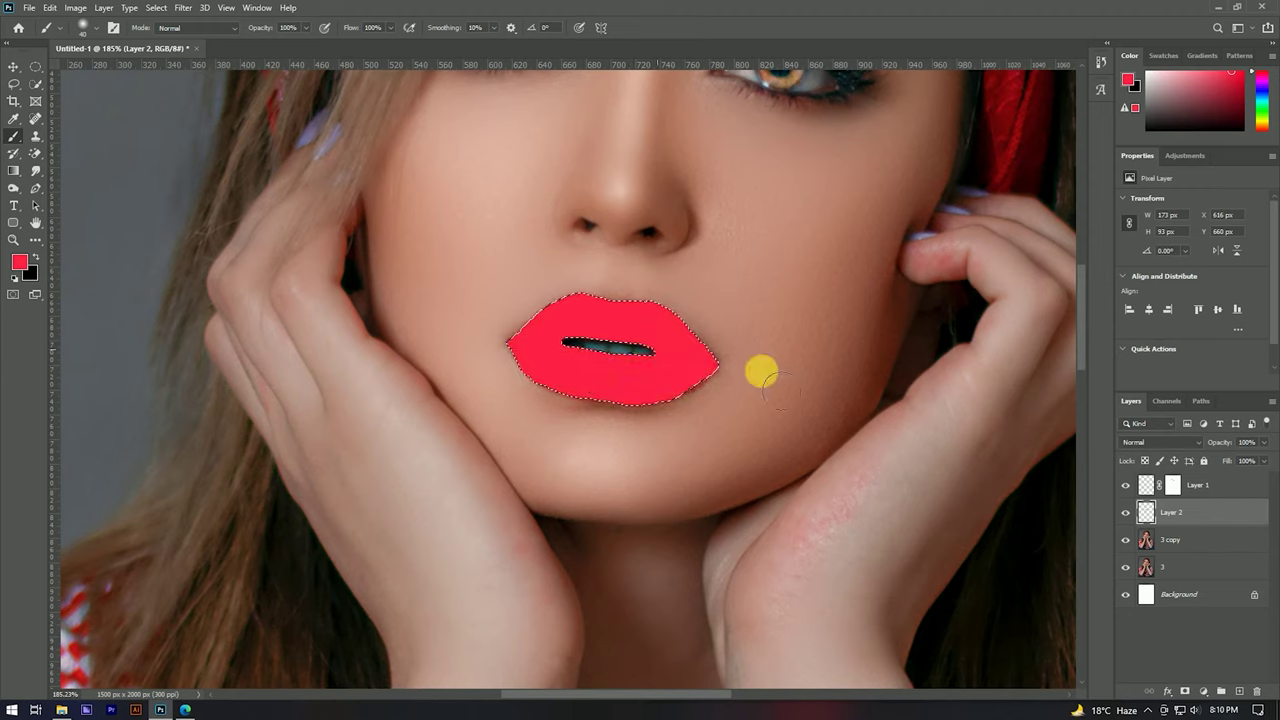
# Step: Set Layer 2 to Soft Light with 50% fill and deselect the lips
pyautogui.click(1140, 442)
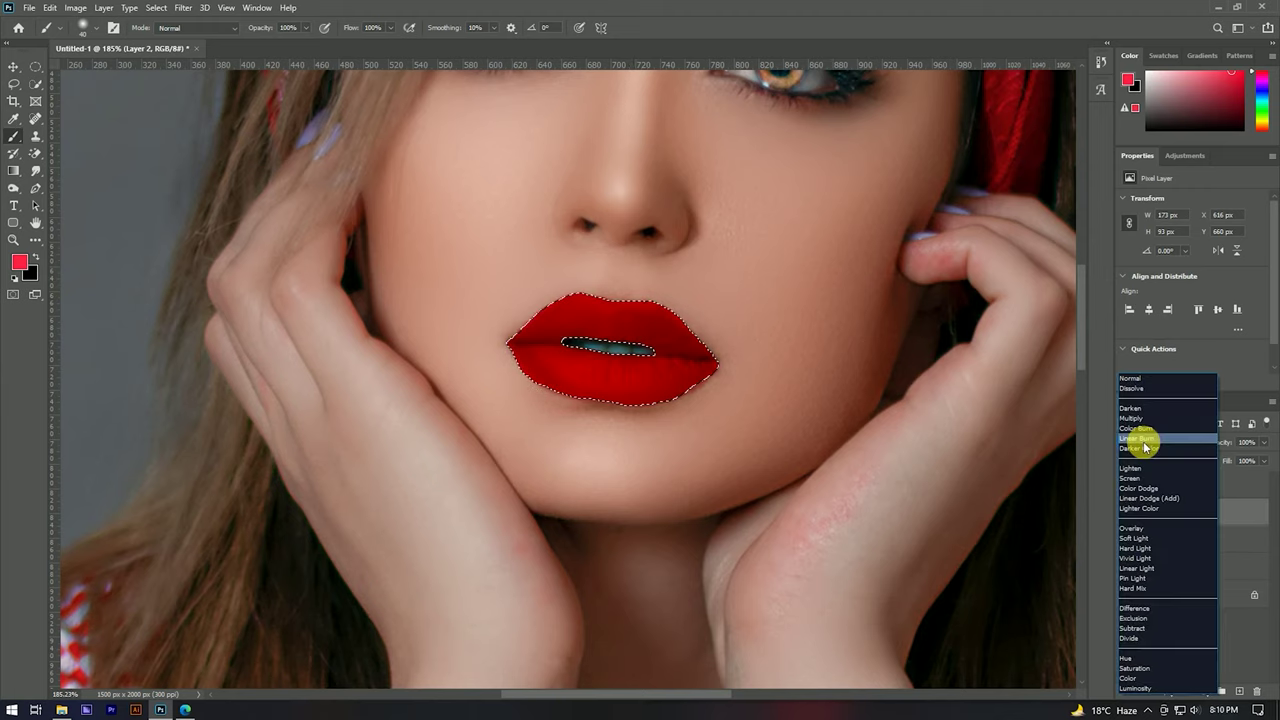
pyautogui.click(1140, 540)
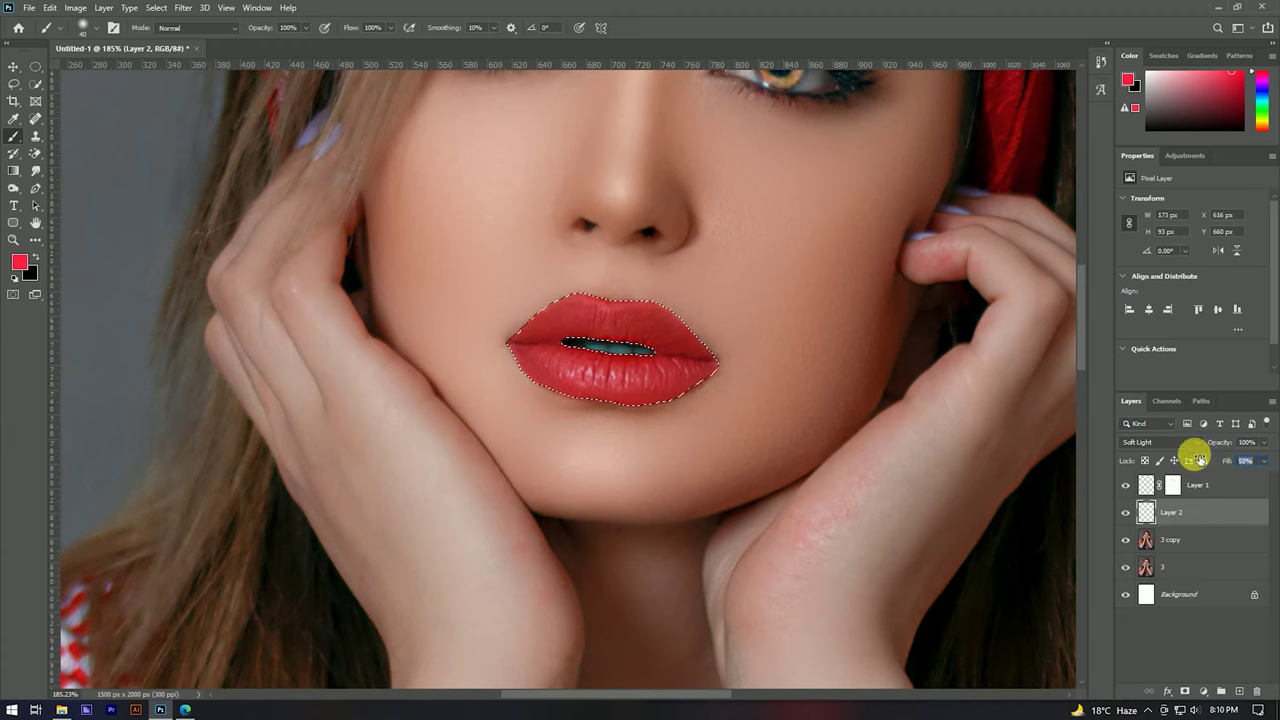
pyautogui.press('Return')
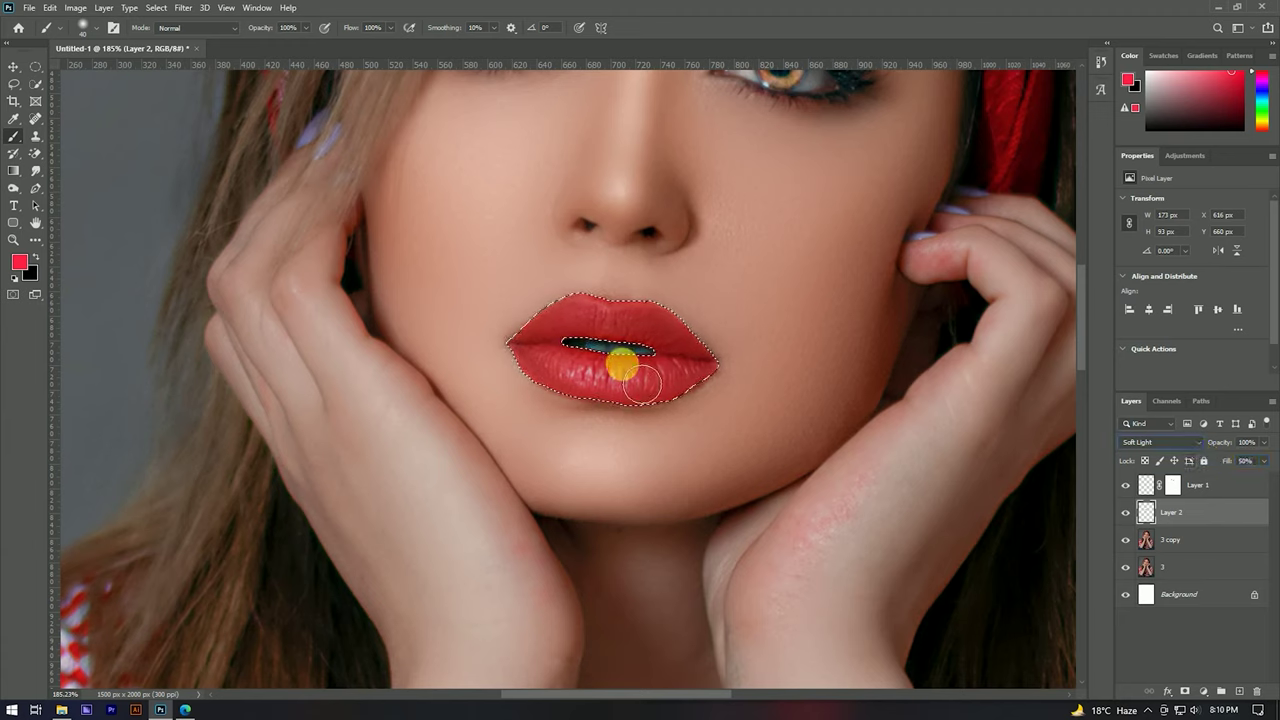
pyautogui.click(13, 66)
pyautogui.keyDown('ctrl'); pyautogui.click(705, 311); pyautogui.keyUp('ctrl')
pyautogui.hotkey('ctrl', 'd')
pyautogui.scroll(2, 714, 323)
pyautogui.scroll(-2, 680, 360)
pyautogui.scroll(-2, 683, 374)
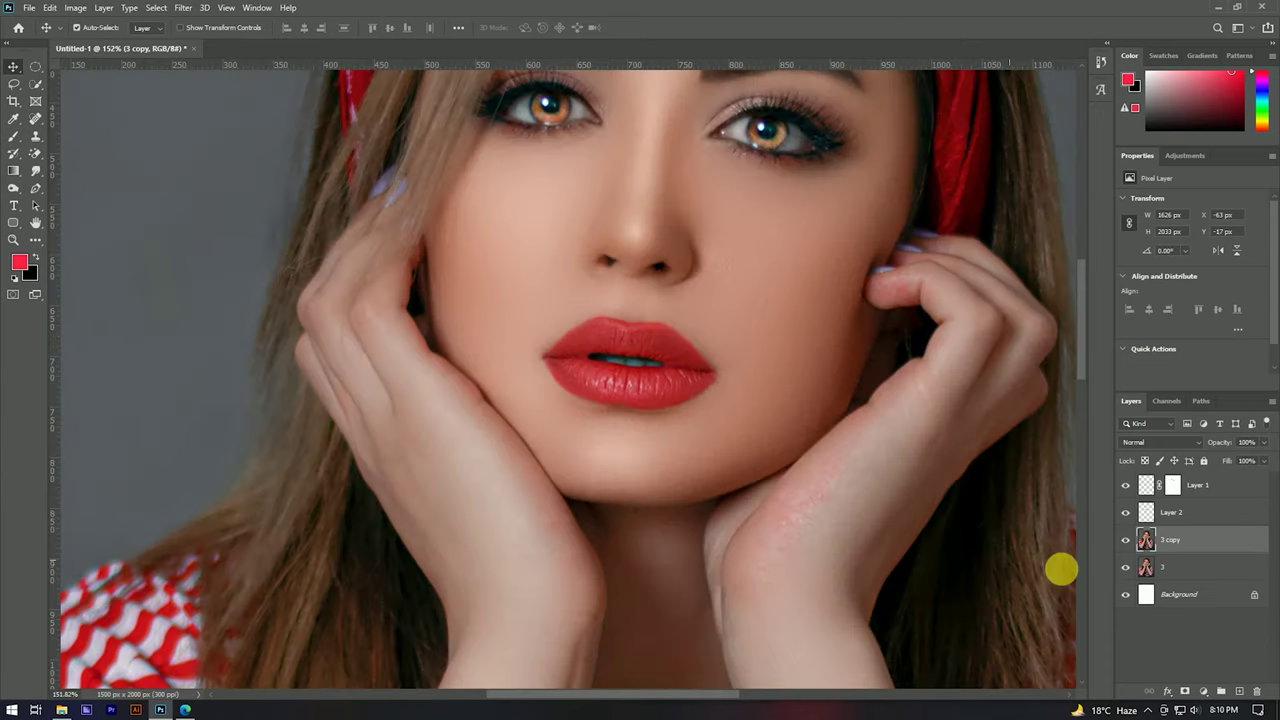
# Step: Toggle the lip colour layer on and off to compare the lips with and without red
pyautogui.click(1126, 540)
pyautogui.click(1127, 538)
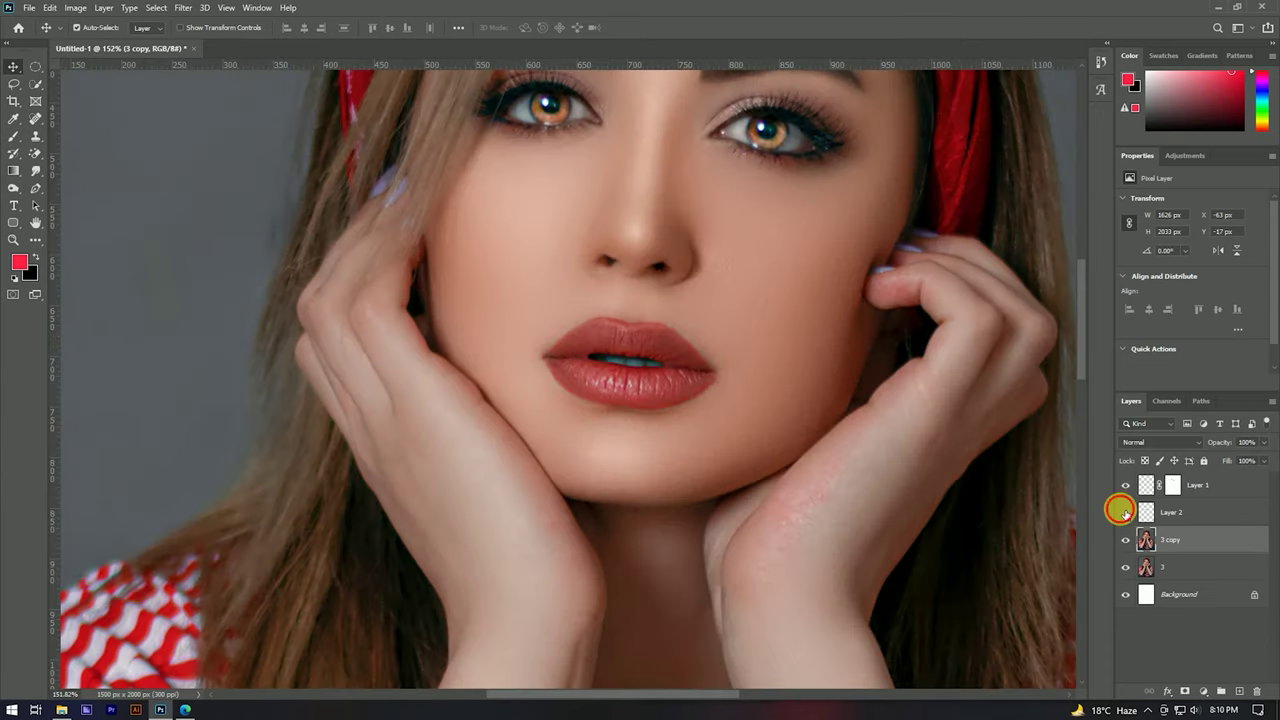
pyautogui.click(1125, 513)
pyautogui.scroll(3, 667, 337)
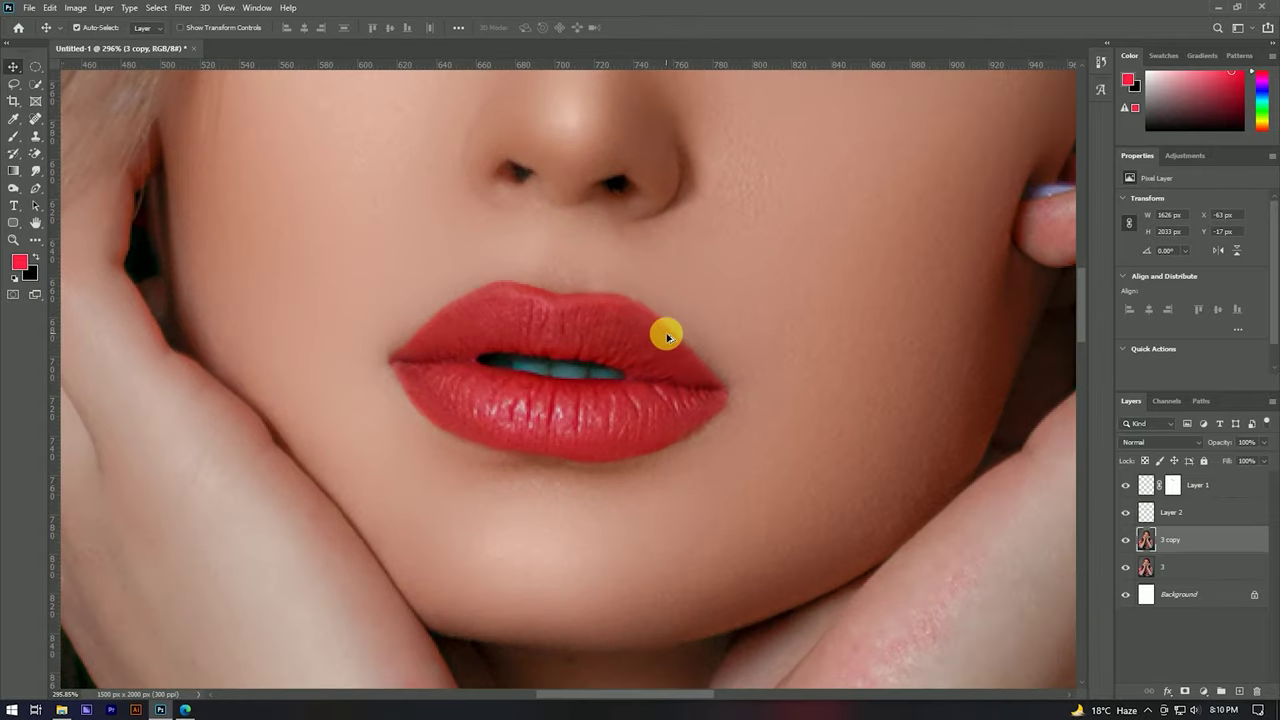
pyautogui.click(1192, 487)
# Step: Rename Layer 2 to 'Lips color' and give it a layer mask
pyautogui.click(1177, 510)
pyautogui.write('Lips color')
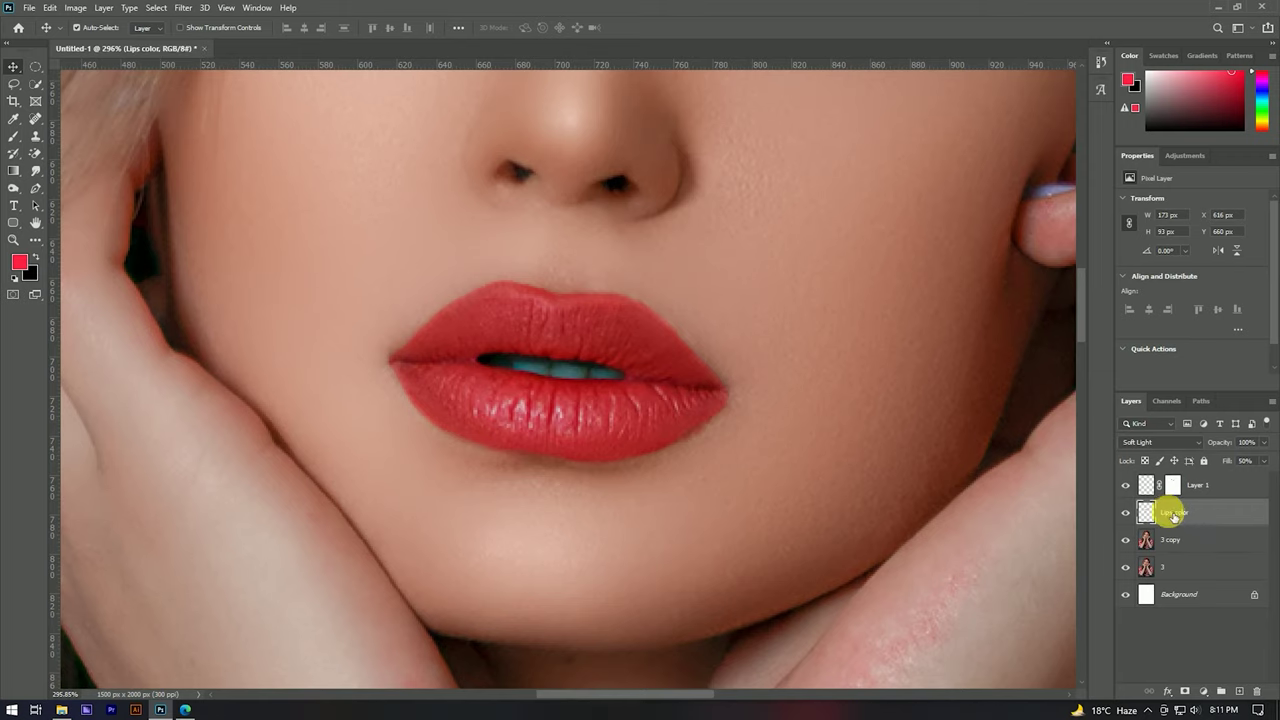
pyautogui.scroll(-3, 771, 409)
pyautogui.scroll(3, 771, 409)
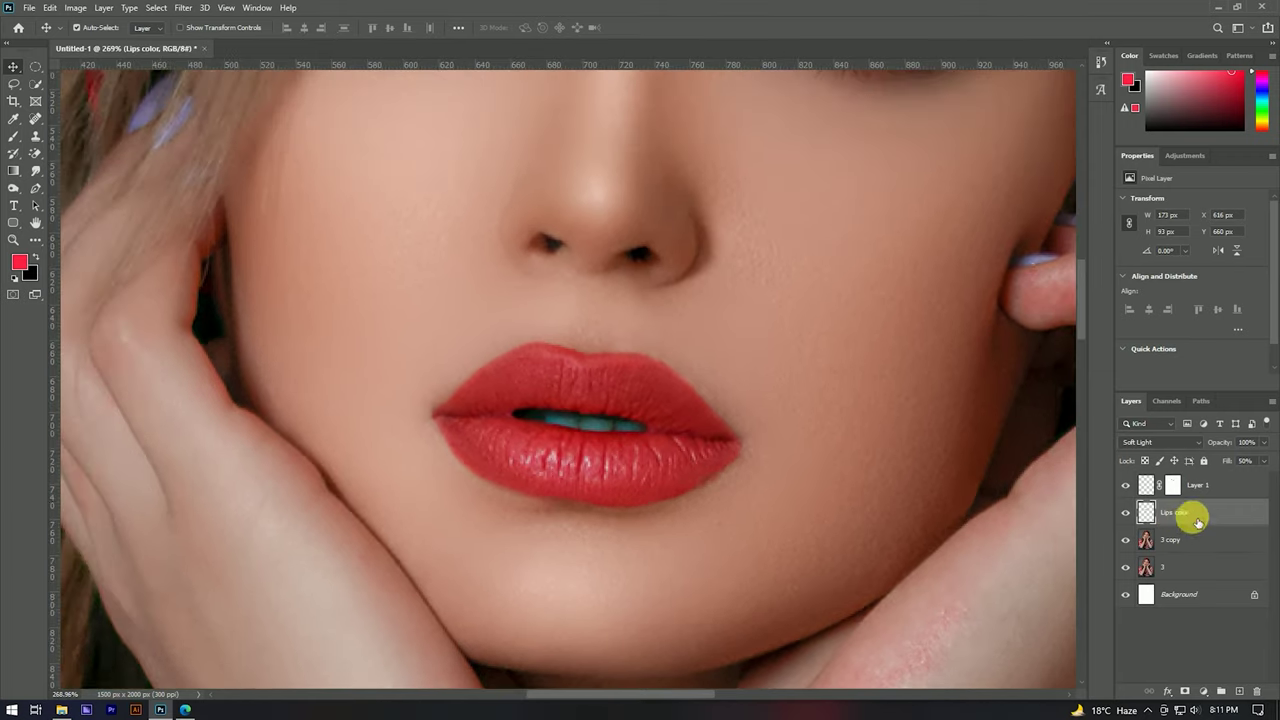
pyautogui.click(1186, 692)
pyautogui.scroll(2, 437, 352)
pyautogui.press('b')
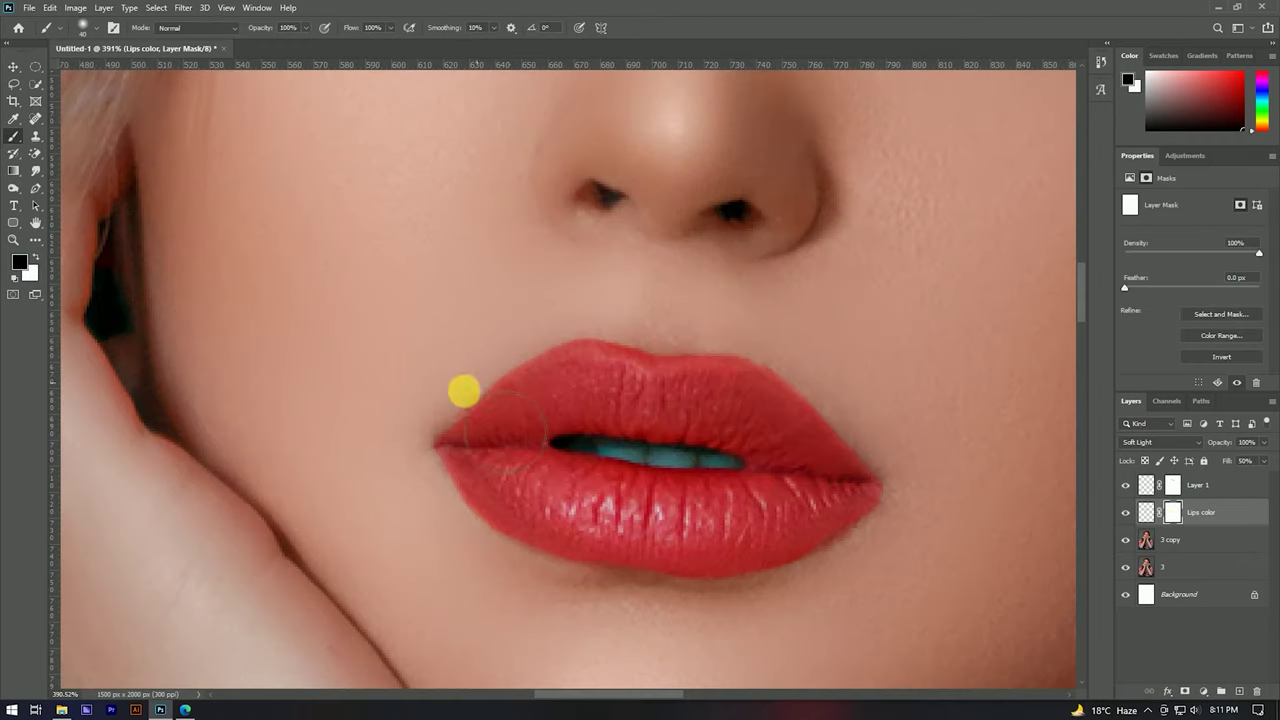
# Step: Set a soft, low-flow, low-opacity brush and mask stray red along the upper-lip edge
pyautogui.keyDown('alt'); pyautogui.rightClick(455, 396); pyautogui.keyUp('alt')
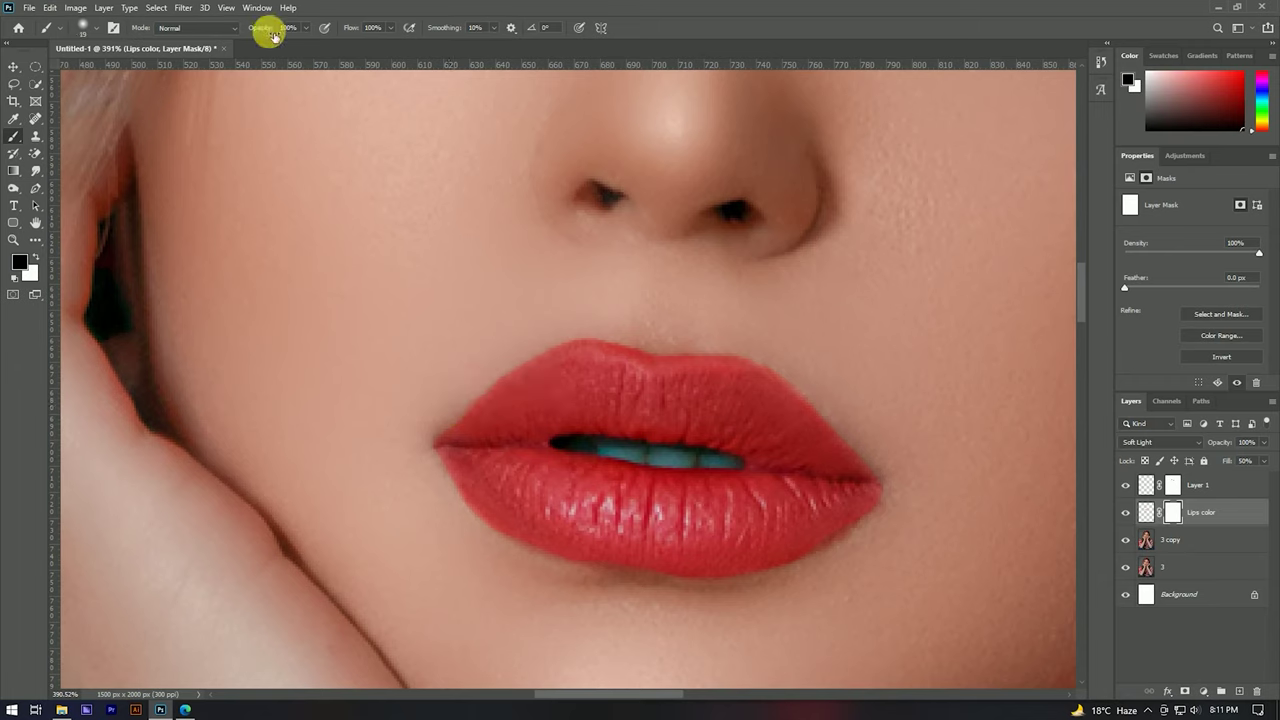
pyautogui.moveTo(343, 26)
pyautogui.mouseDown()
pyautogui.moveTo(313, 31)
pyautogui.moveTo(300, 63)
pyautogui.mouseUp()
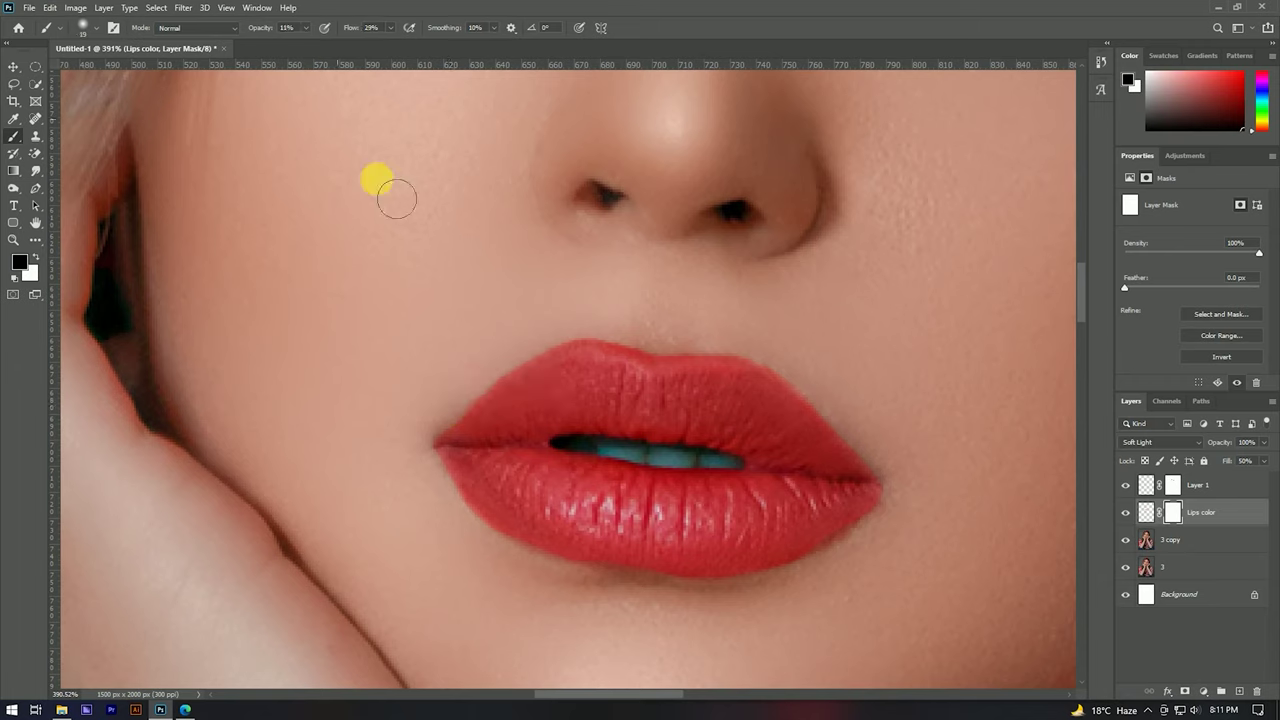
pyautogui.keyDown('alt'); pyautogui.rightClick(486, 314); pyautogui.keyUp('alt')
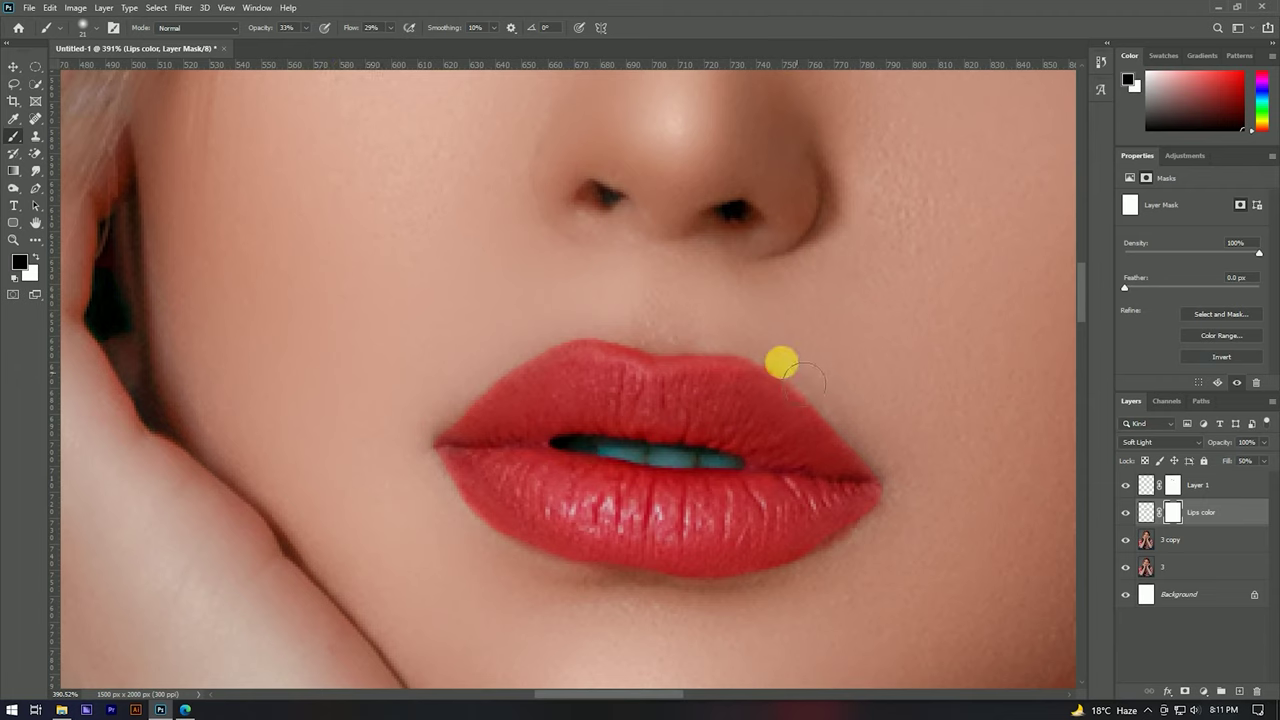
pyautogui.click(766, 342)
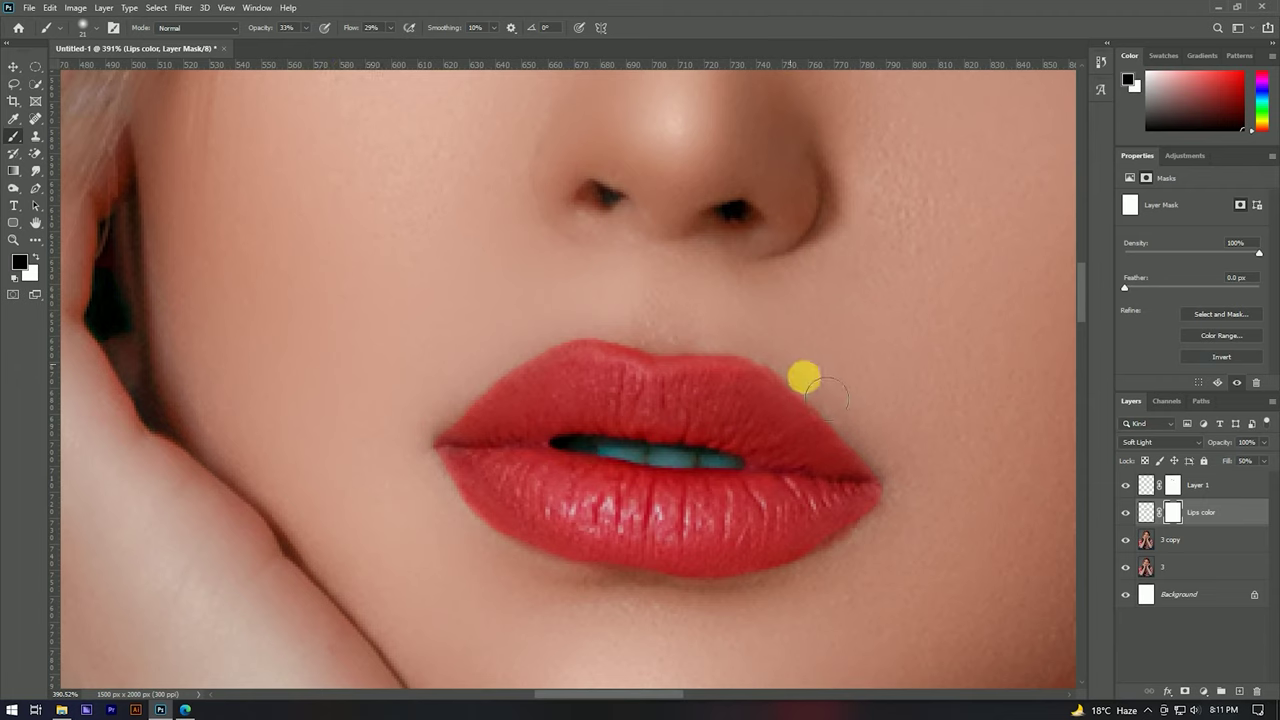
pyautogui.keyDown('alt'); pyautogui.rightClick(805, 380); pyautogui.keyUp('alt')
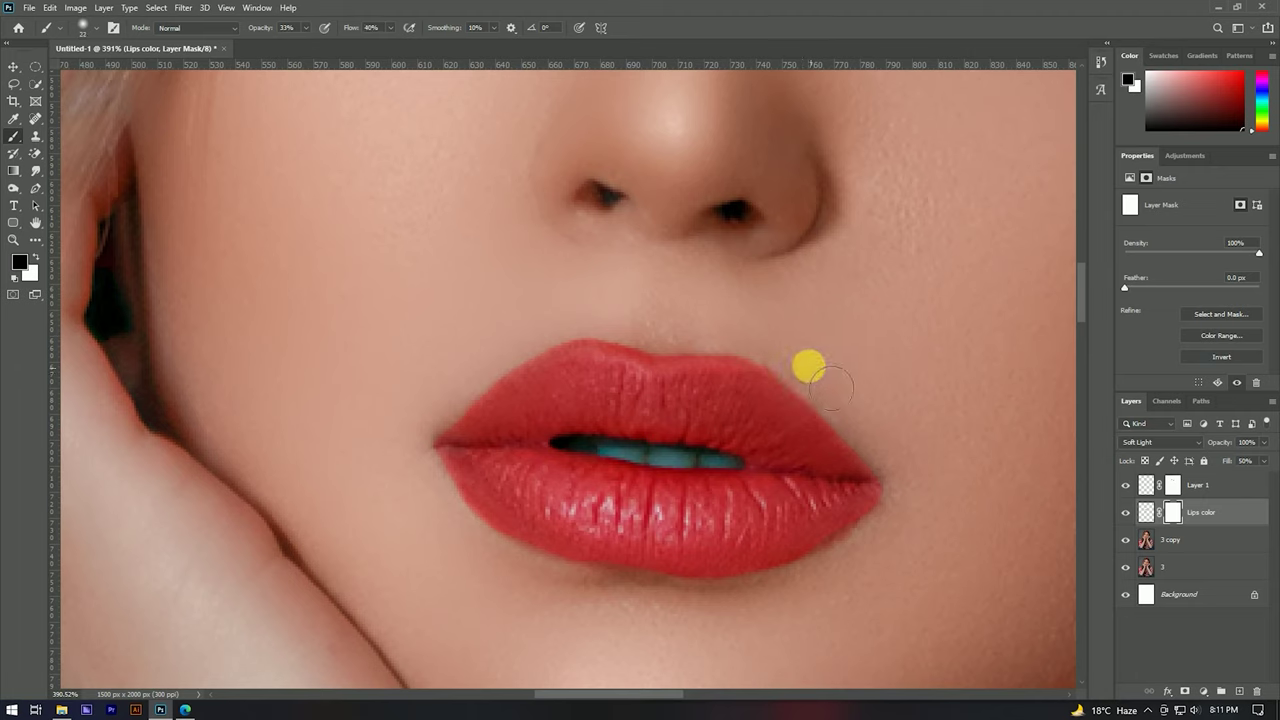
# Step: Mask stray red along the lower-lip edge and both lip corners
pyautogui.click(898, 487)
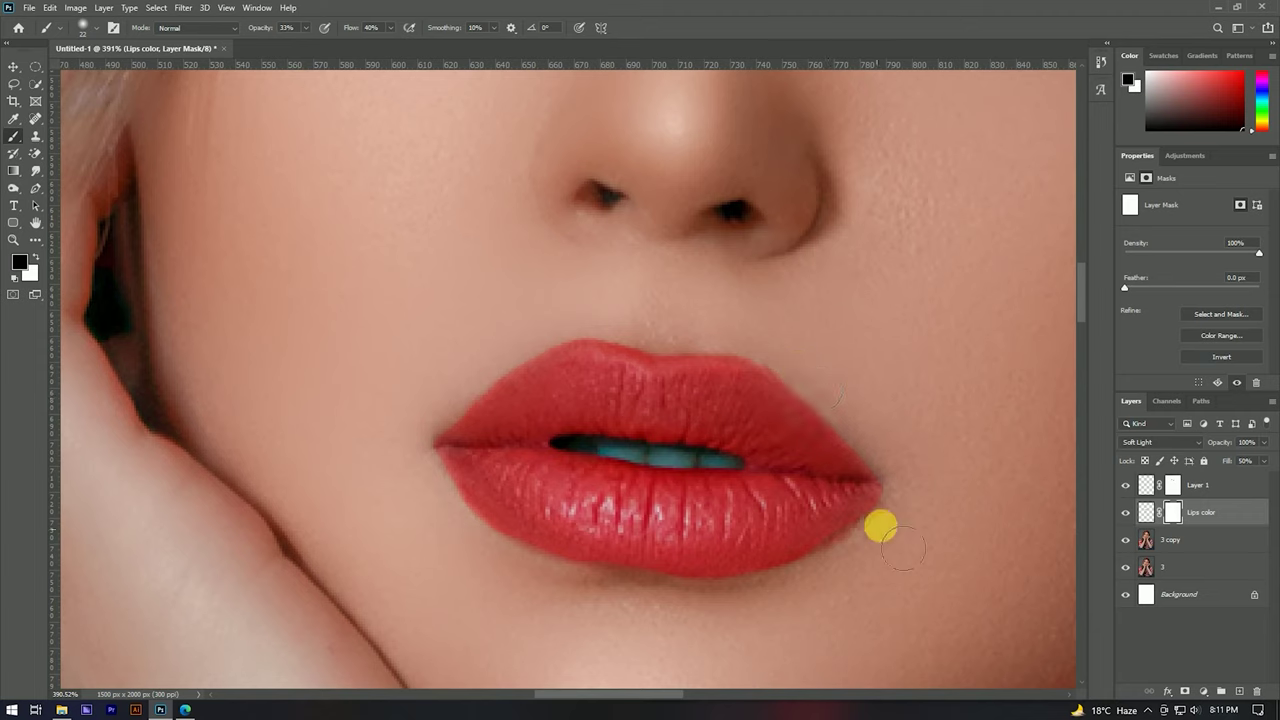
pyautogui.moveTo(825, 555); pyautogui.dragTo(625, 590)
pyautogui.click(728, 587)
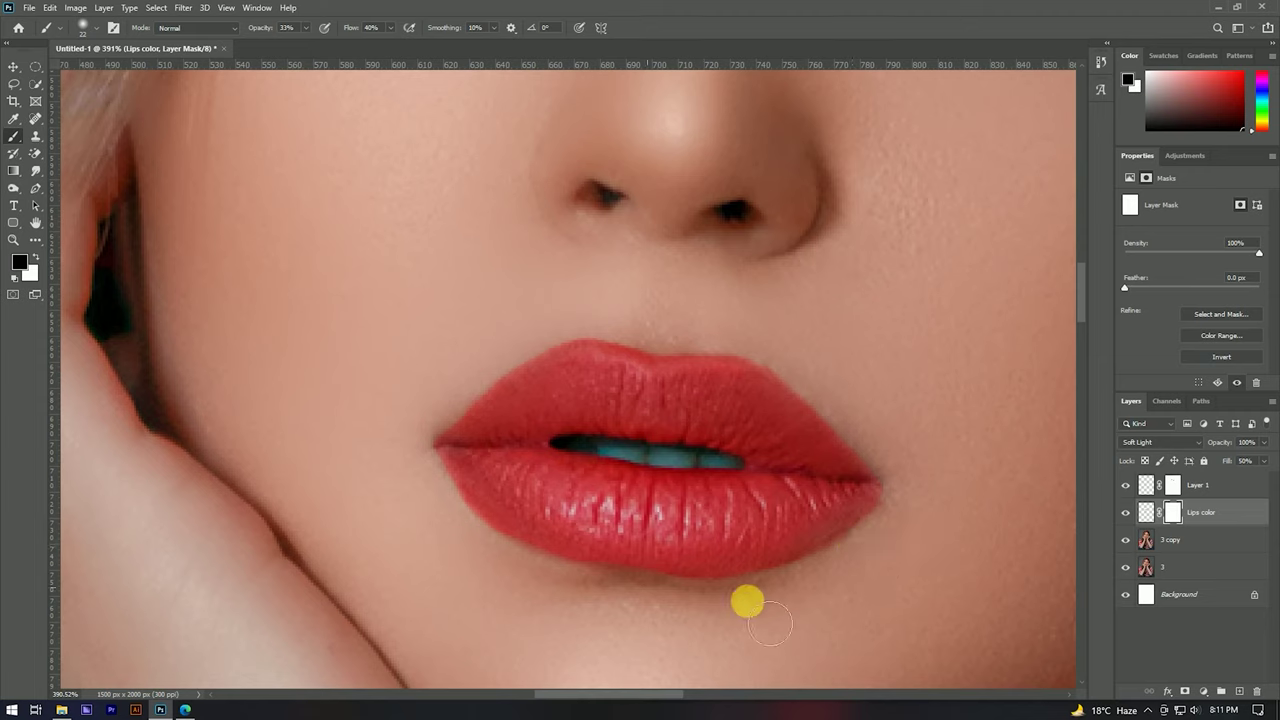
pyautogui.moveTo(449, 540); pyautogui.dragTo(446, 491)
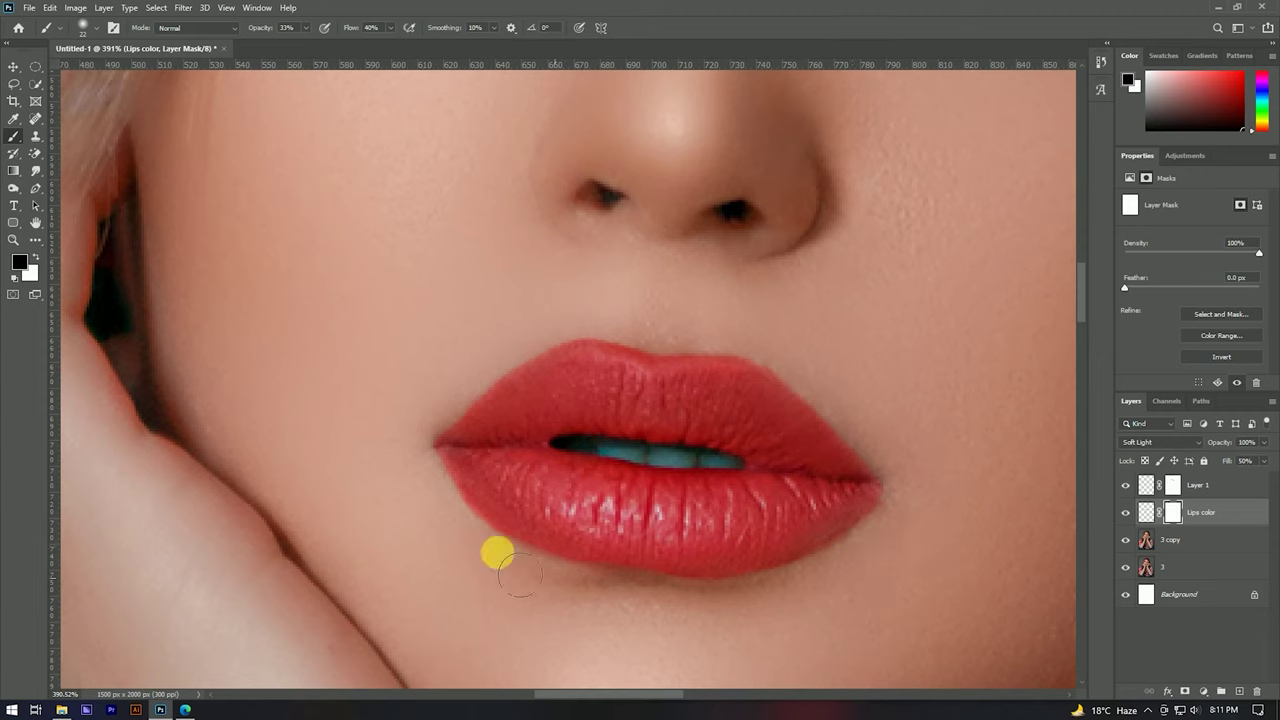
pyautogui.moveTo(590, 580); pyautogui.dragTo(700, 598)
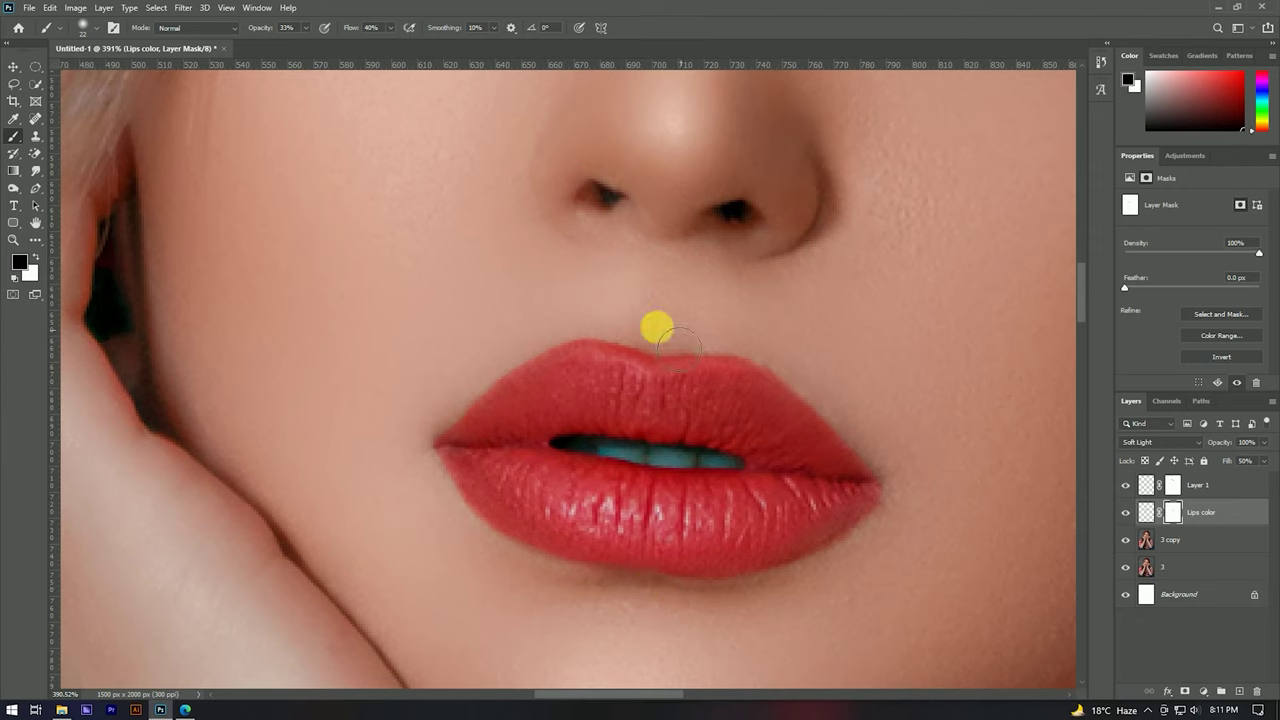
pyautogui.moveTo(820, 560); pyautogui.dragTo(720, 598)
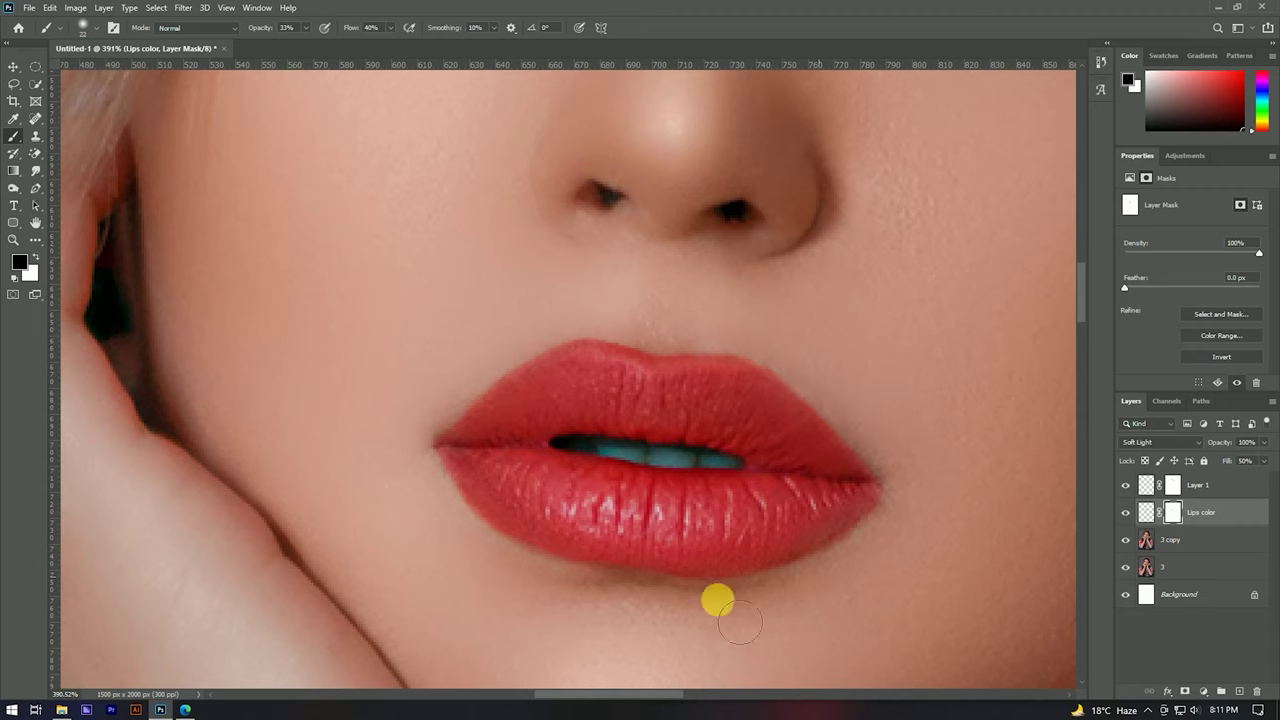
pyautogui.scroll(-10, 740, 452)
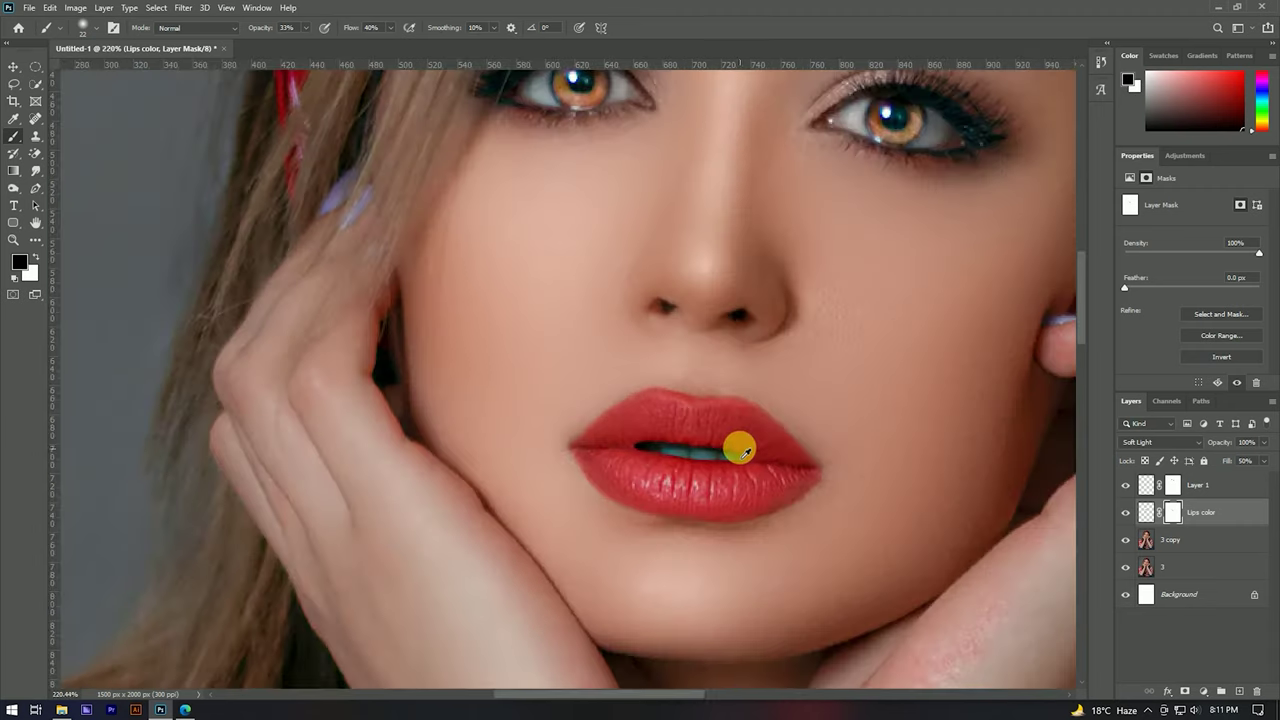
pyautogui.scroll(-2, 740, 452)
pyautogui.scroll(4, 606, 303)
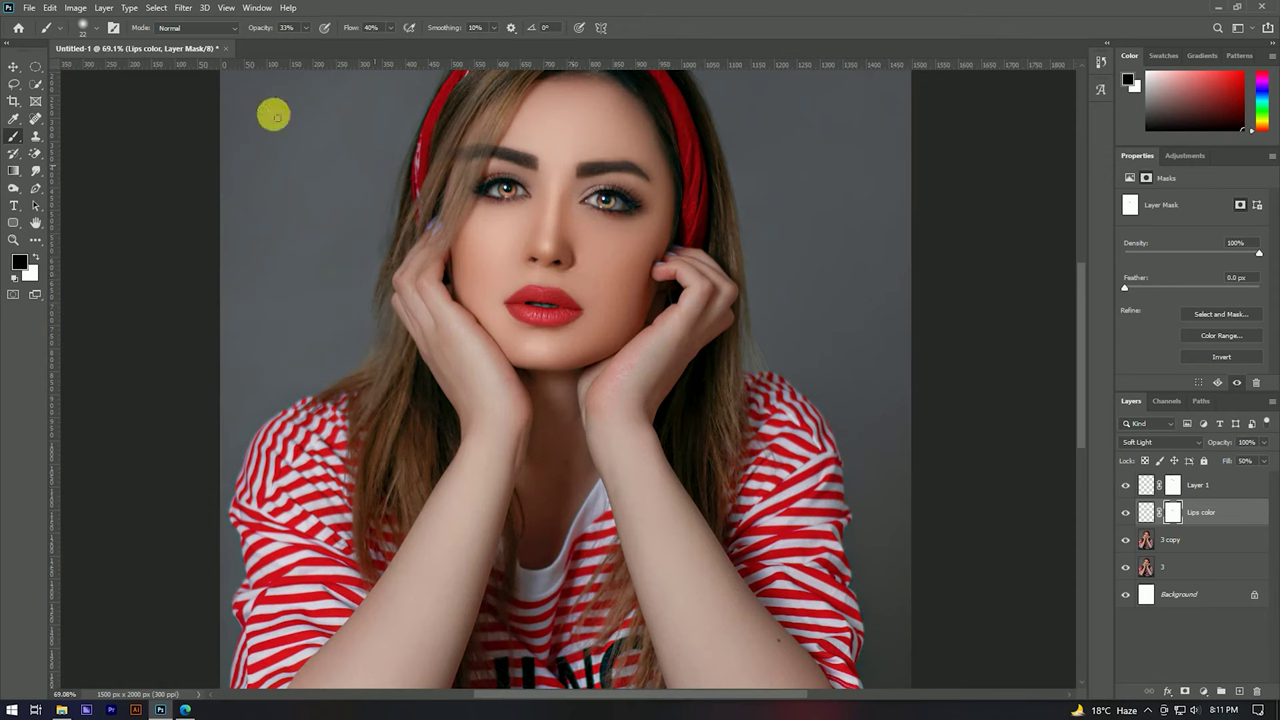
pyautogui.click(14, 66)
pyautogui.scroll(-1, 605, 430)
pyautogui.scroll(2, 560, 320)
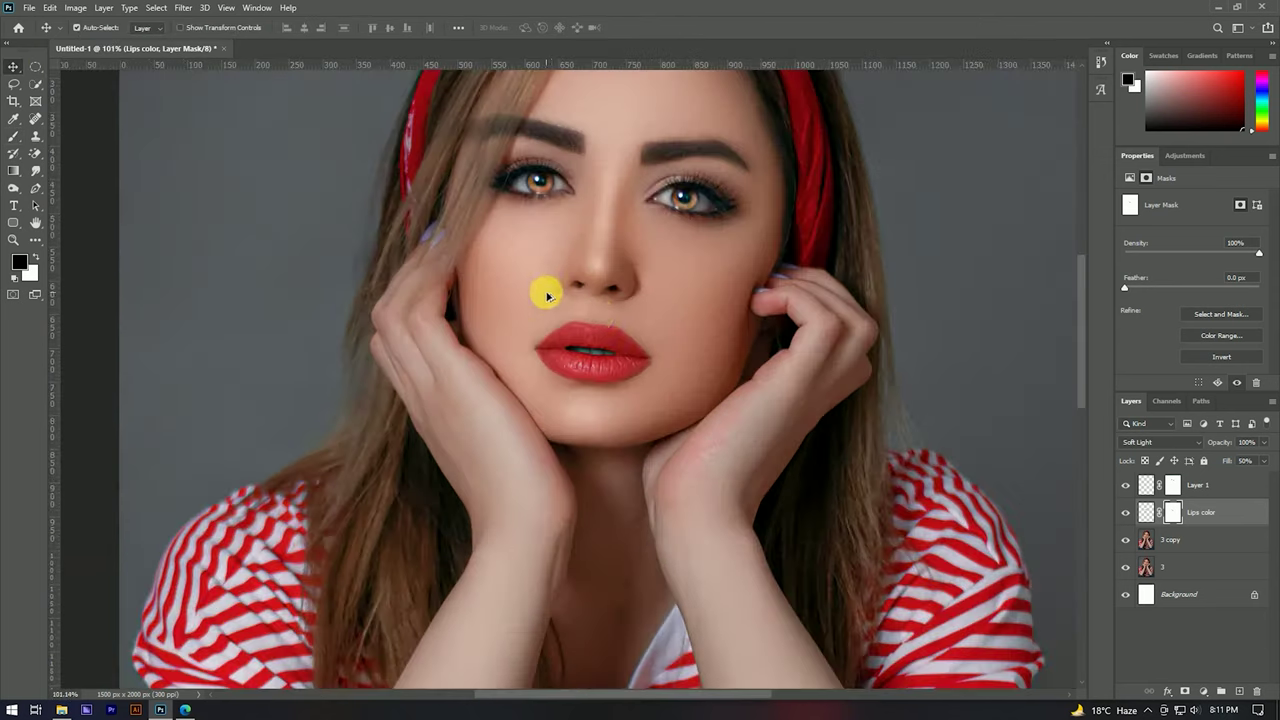
pyautogui.scroll(2, 580, 320)
pyautogui.scroll(2, 600, 390)
pyautogui.scroll(1, 610, 410)
pyautogui.scroll(-2, 637, 403)
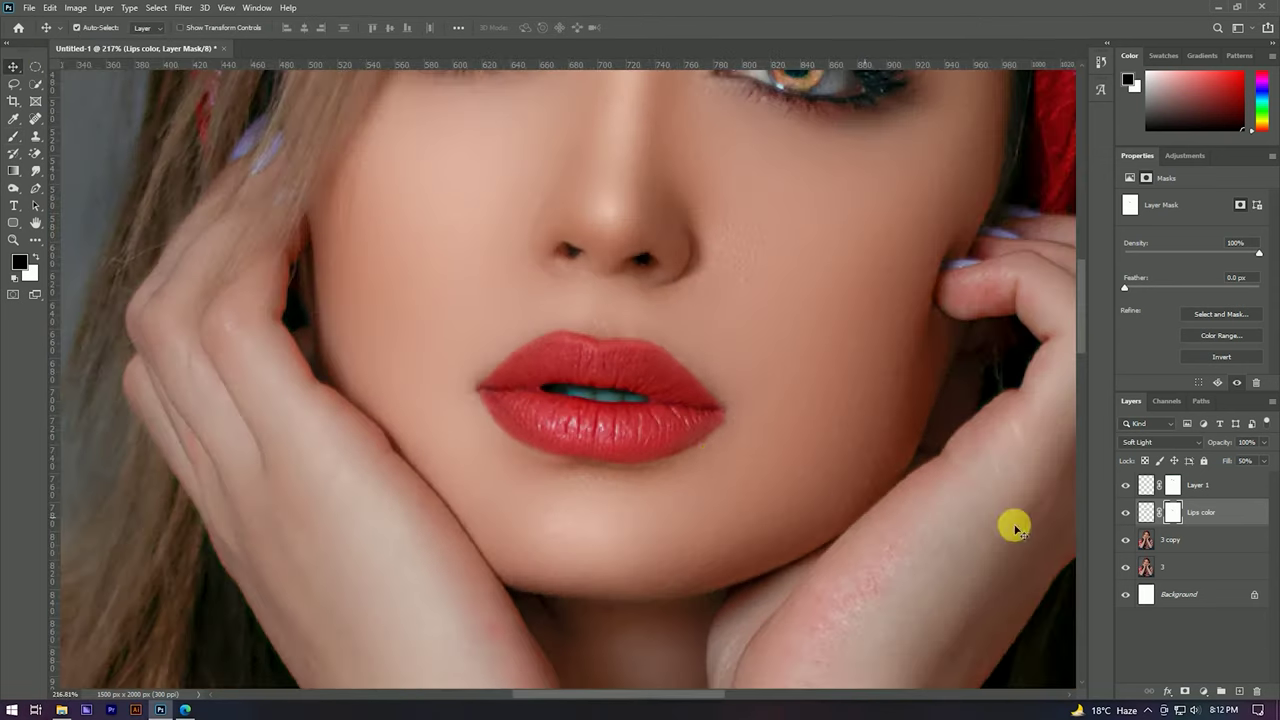
pyautogui.scroll(-2, 581, 402)
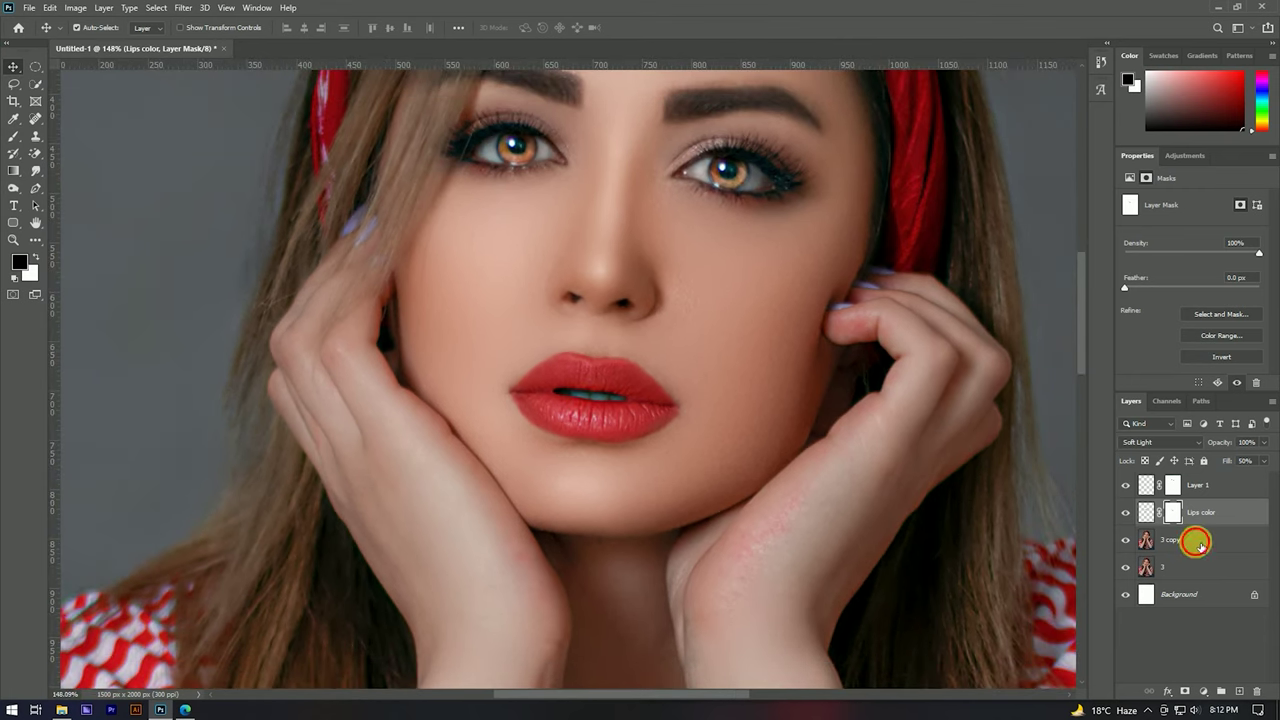
pyautogui.click(1197, 543)
pyautogui.scroll(3, 575, 415)
pyautogui.scroll(-1, 565, 415)
pyautogui.scroll(2, 590, 420)
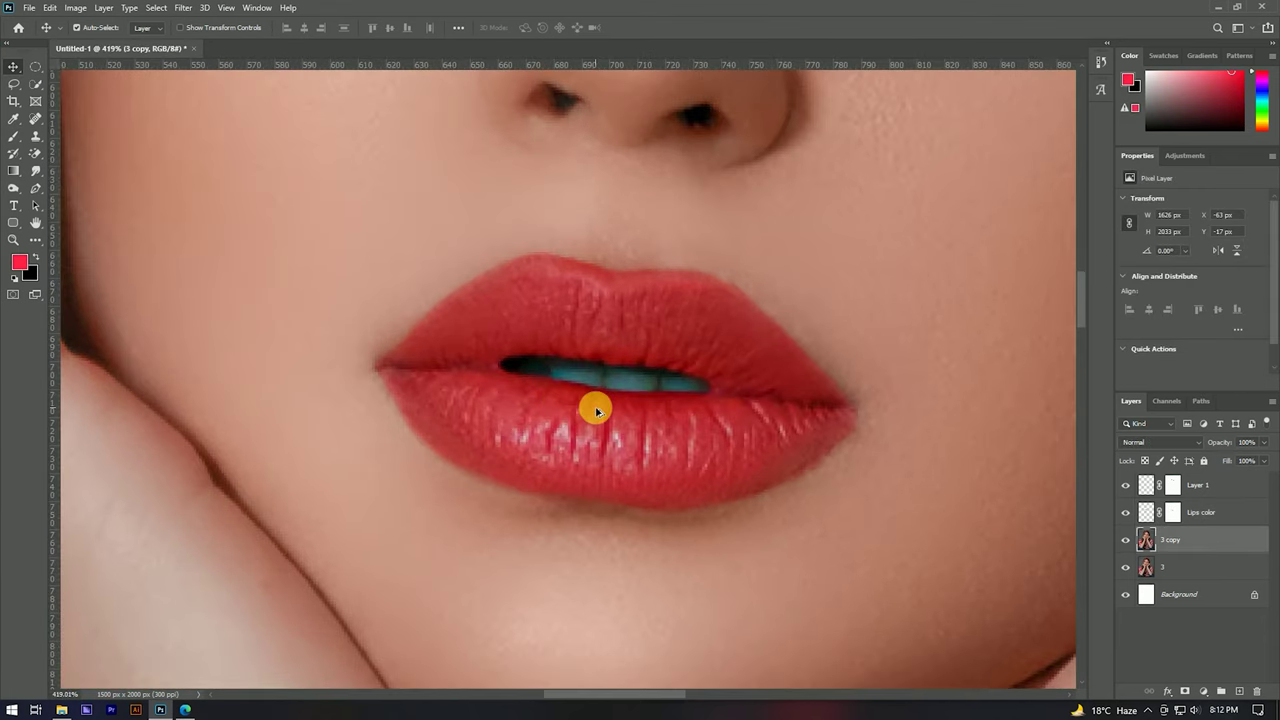
pyautogui.scroll(-2, 589, 340)
pyautogui.scroll(-1, 595, 345)
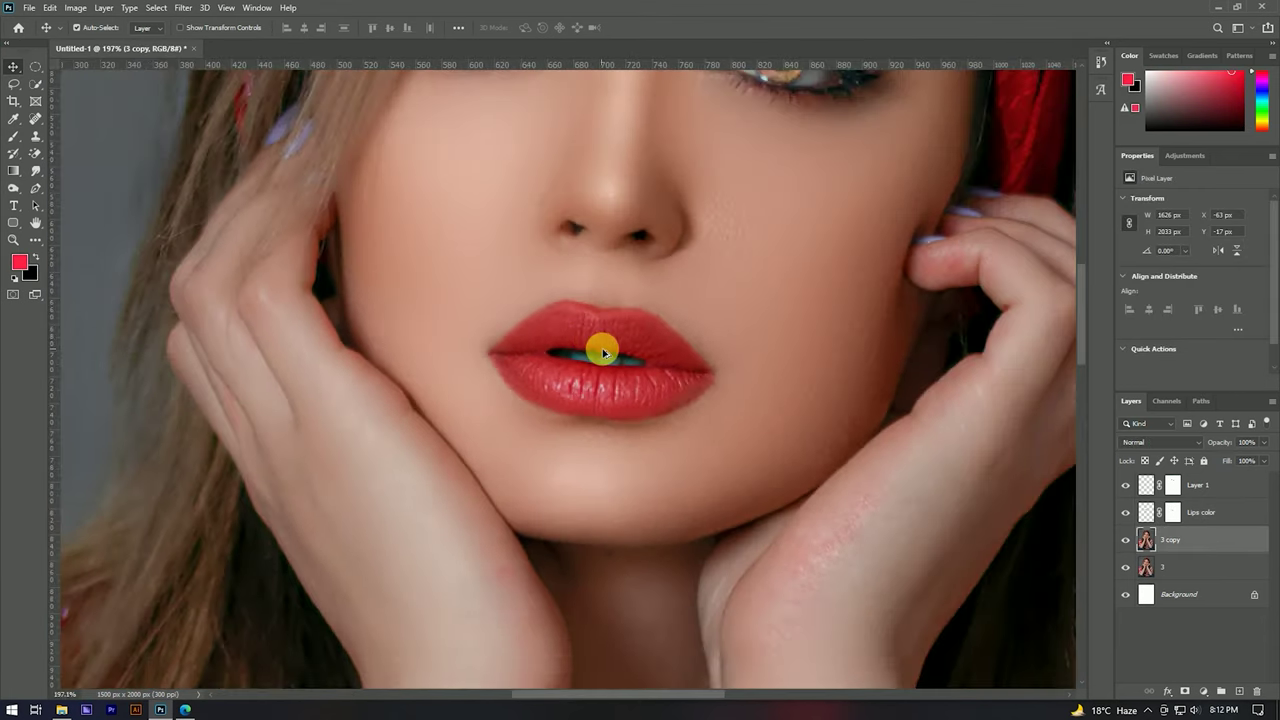
pyautogui.scroll(3, 605, 350)
pyautogui.hotkey('ctrl', '0')
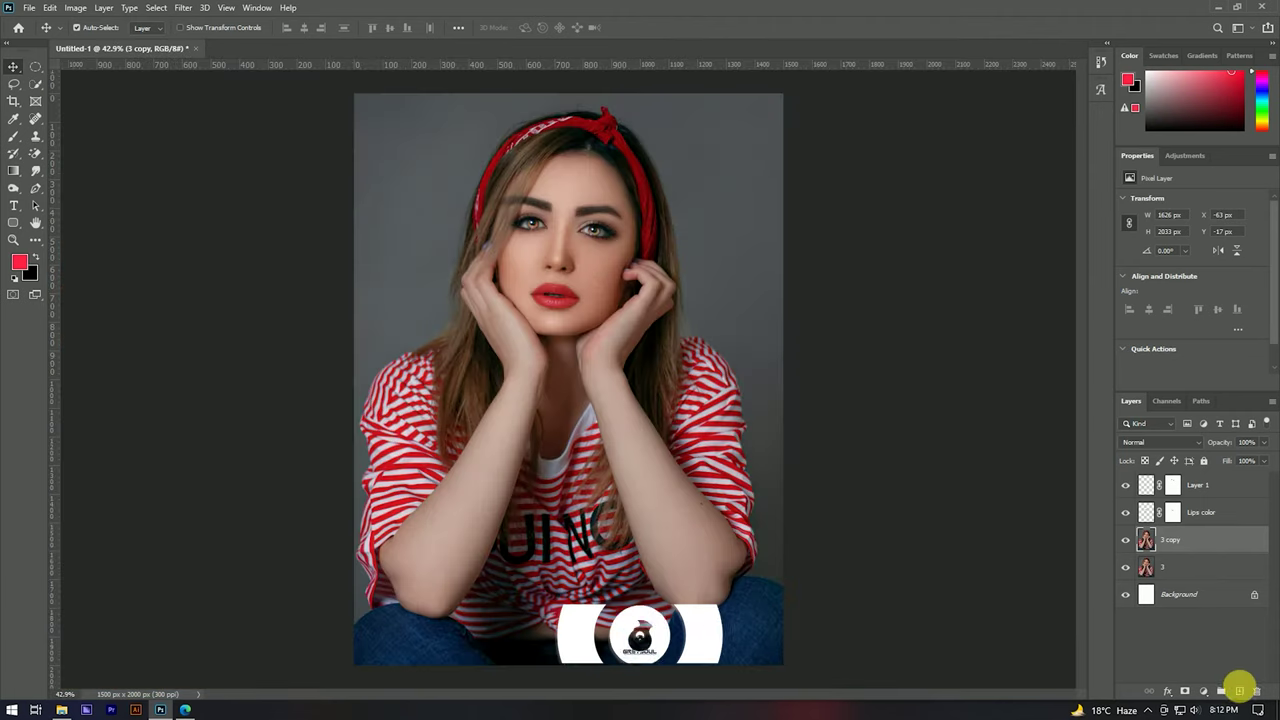
# Step: Add a new empty Layer 2 above the 3 copy layer
pyautogui.click(1239, 691)
pyautogui.scroll(3, 608, 329)
pyautogui.scroll(2, 693, 393)
pyautogui.scroll(3, 693, 393)
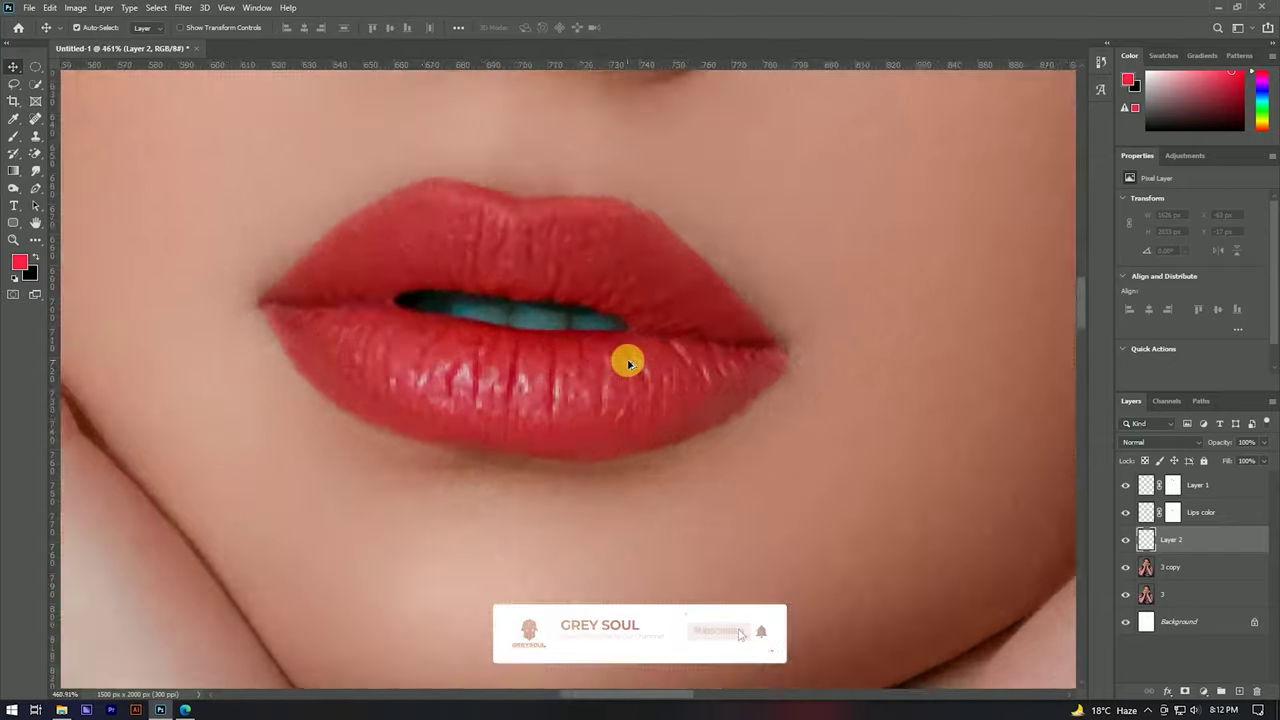
pyautogui.scroll(1, 626, 357)
# Step: Lasso-select the centre area of the lower lip
pyautogui.click(12, 84)
pyautogui.scroll(-1, 349, 254)
pyautogui.scroll(-1, 474, 337)
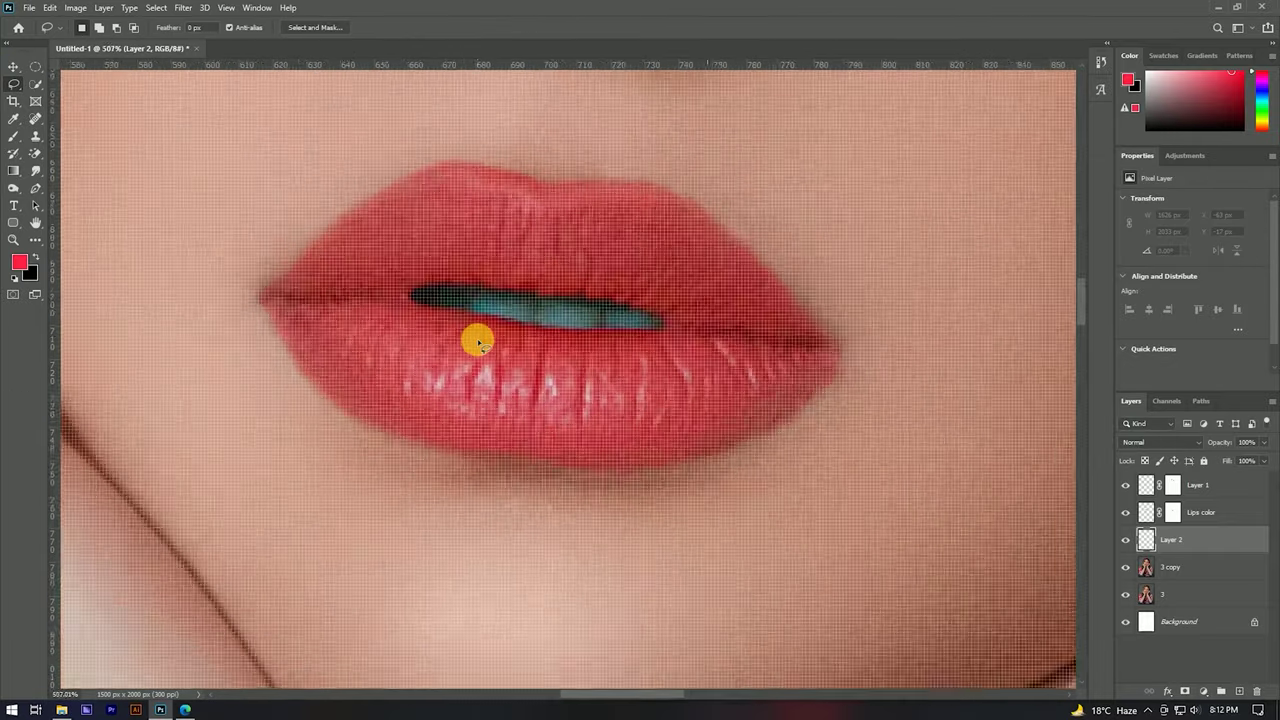
pyautogui.scroll(-2, 457, 331)
pyautogui.moveTo(415, 338)
pyautogui.mouseDown()
pyautogui.moveTo(503, 357)
pyautogui.moveTo(400, 326)
pyautogui.moveTo(640, 350)
pyautogui.mouseUp()
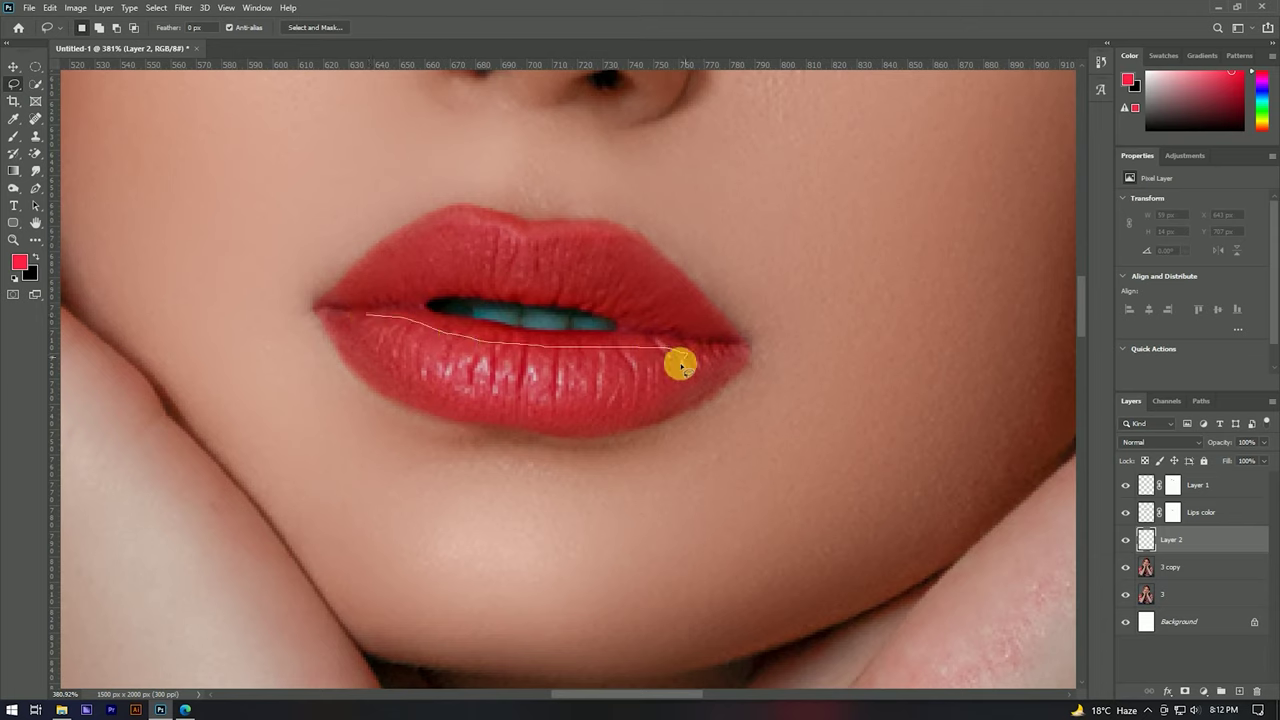
pyautogui.moveTo(553, 405); pyautogui.dragTo(453, 389)
pyautogui.moveTo(368, 318); pyautogui.dragTo(366, 318)
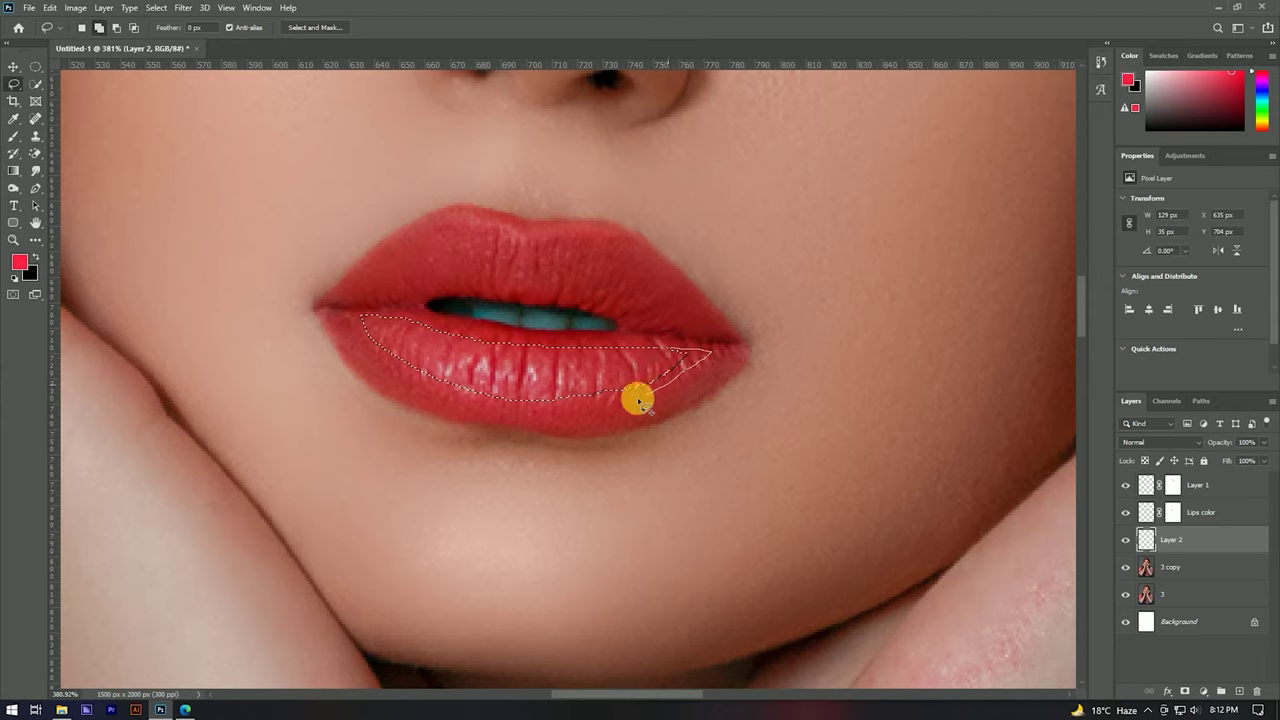
pyautogui.scroll(-2, 697, 390)
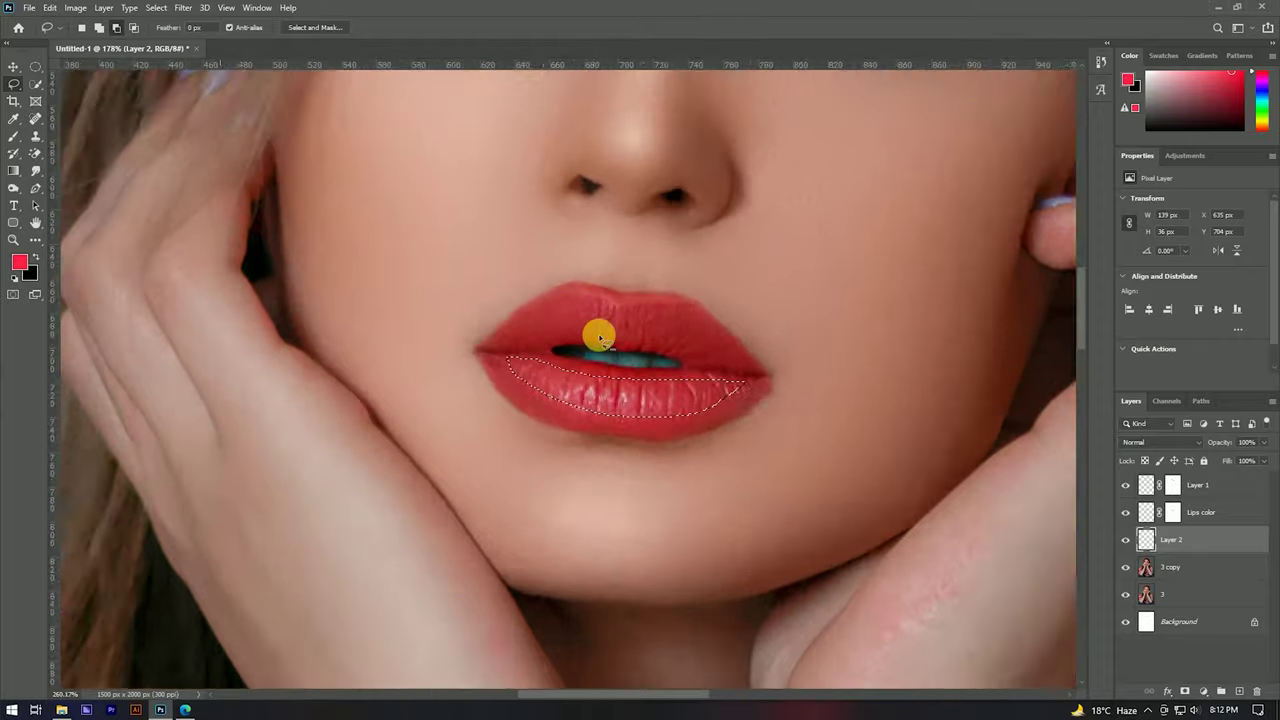
pyautogui.scroll(2, 597, 334)
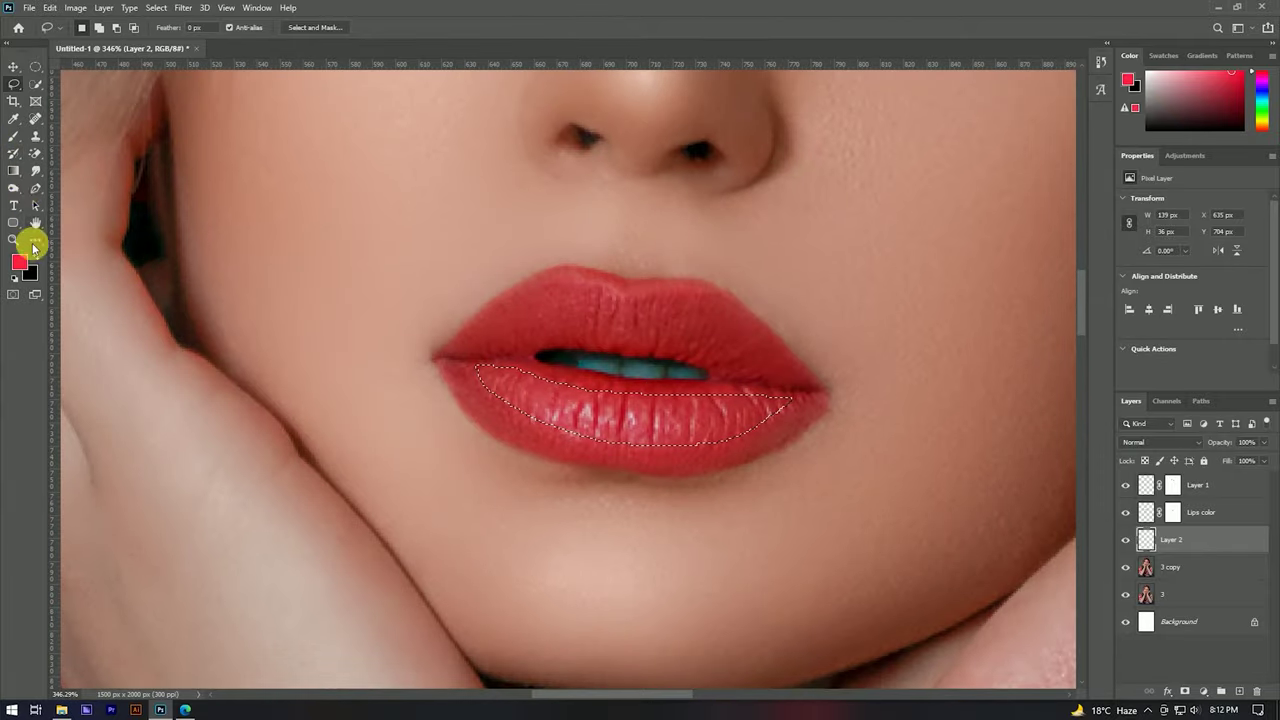
# Step: Fill the lower-lip selection with white foreground colour and deselect
pyautogui.click(14, 120)
pyautogui.click(19, 262)
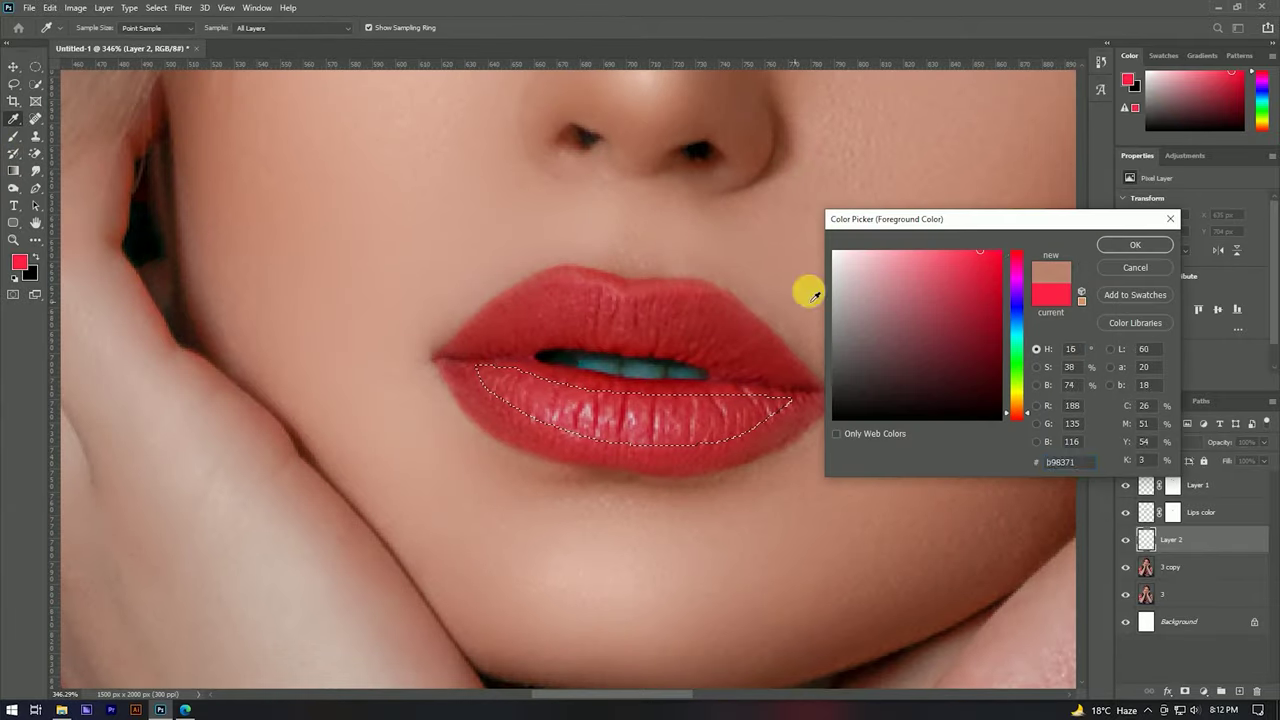
pyautogui.moveTo(854, 274); pyautogui.dragTo(799, 235)
pyautogui.press('Return')
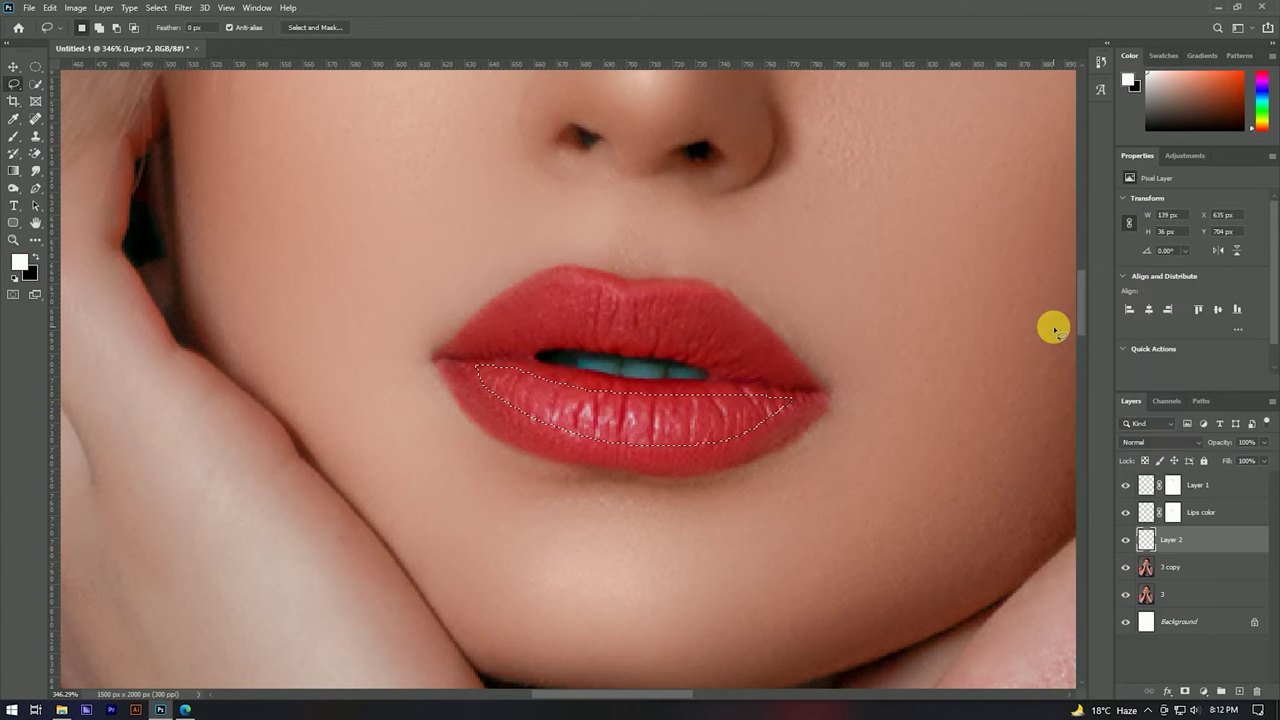
pyautogui.hotkey('alt', 'BackSpace')
pyautogui.hotkey('ctrl', 'd')
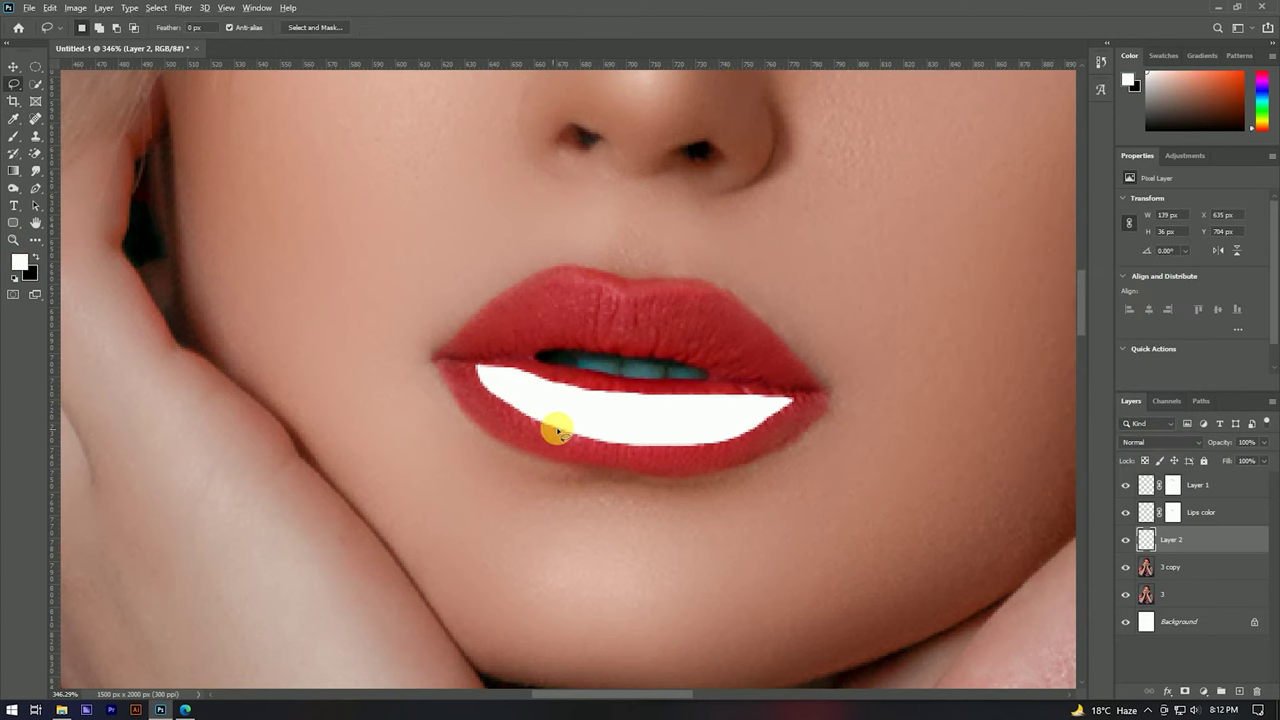
pyautogui.scroll(-5, 558, 432)
pyautogui.scroll(5, 580, 380)
pyautogui.press('v')
pyautogui.click(640, 455)
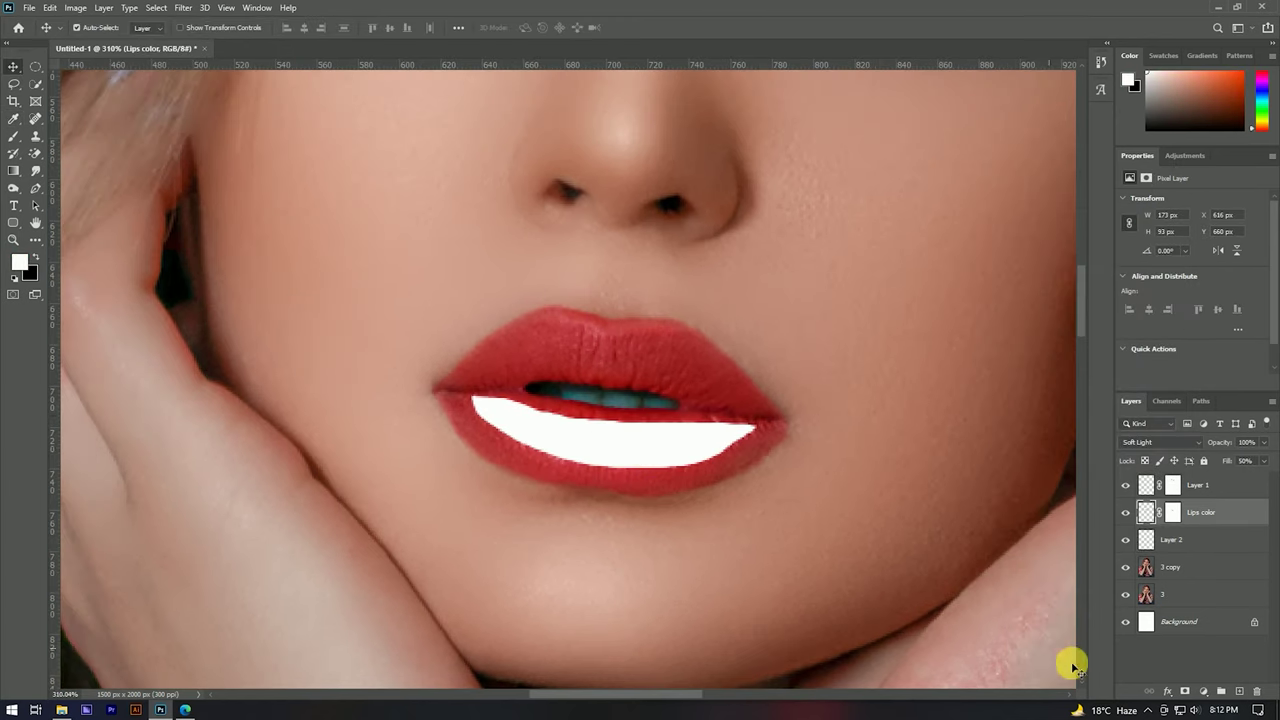
# Step: In Layer 2's Blending Options, split the Blend If sliders so white stays only on the brightest lip areas
pyautogui.click(1180, 539)
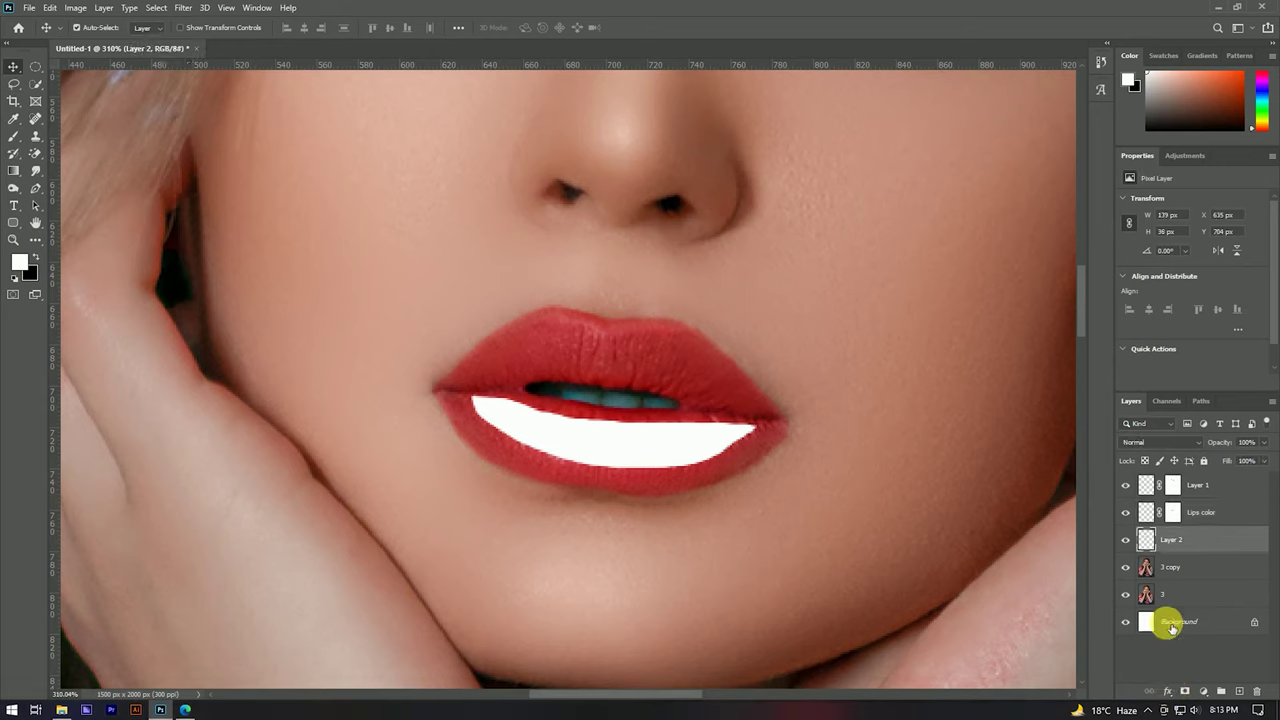
pyautogui.click(1170, 694)
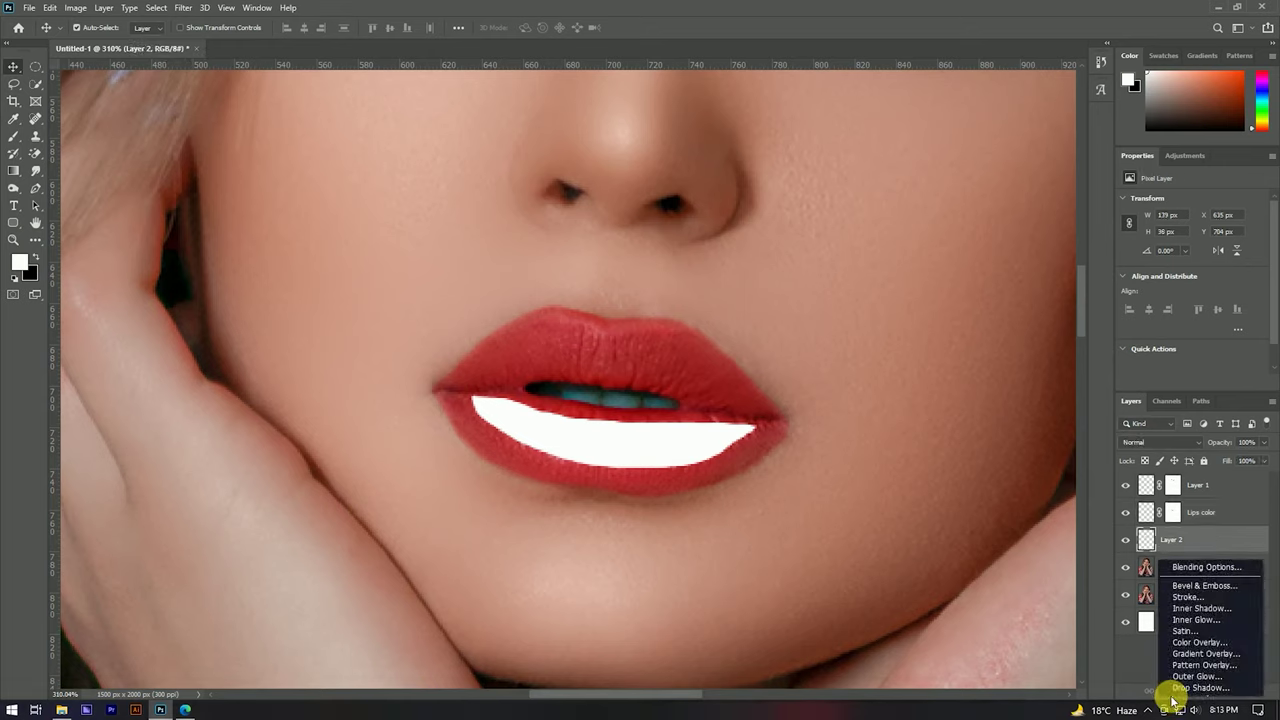
pyautogui.click(1186, 566)
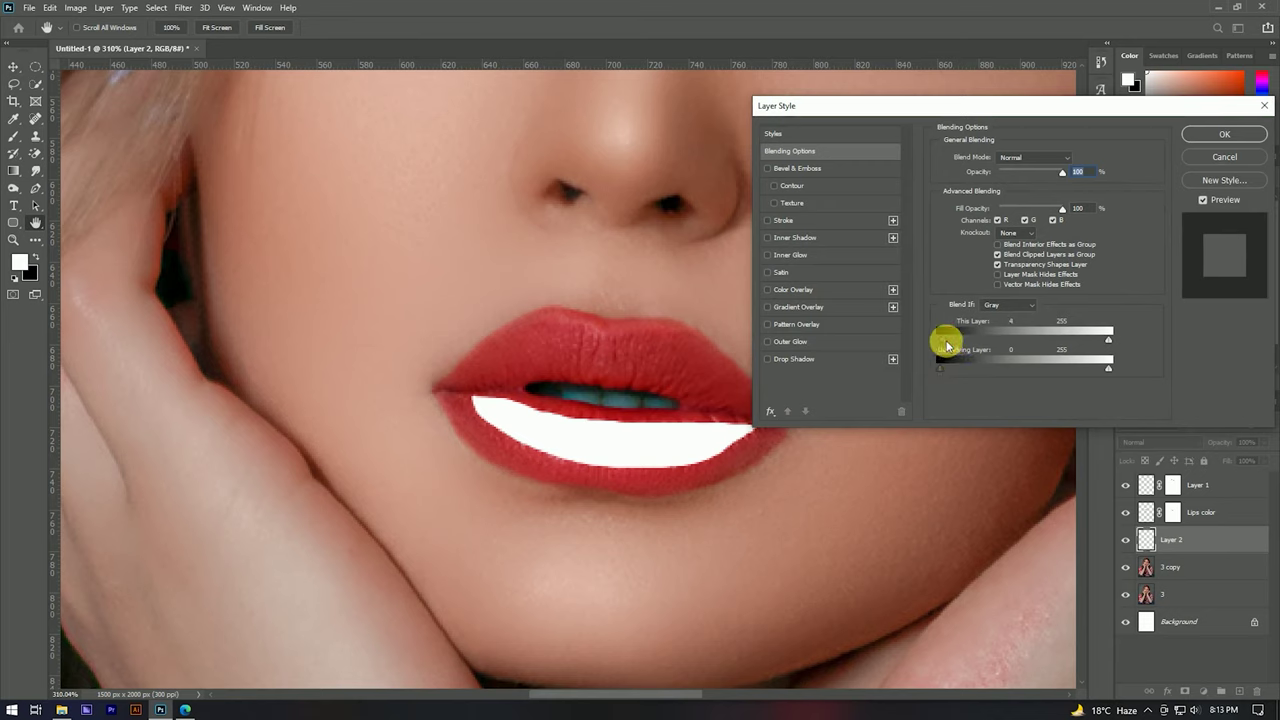
pyautogui.moveTo(965, 345)
pyautogui.mouseDown()
pyautogui.moveTo(943, 337)
pyautogui.moveTo(977, 370)
pyautogui.moveTo(1022, 372)
pyautogui.mouseUp()
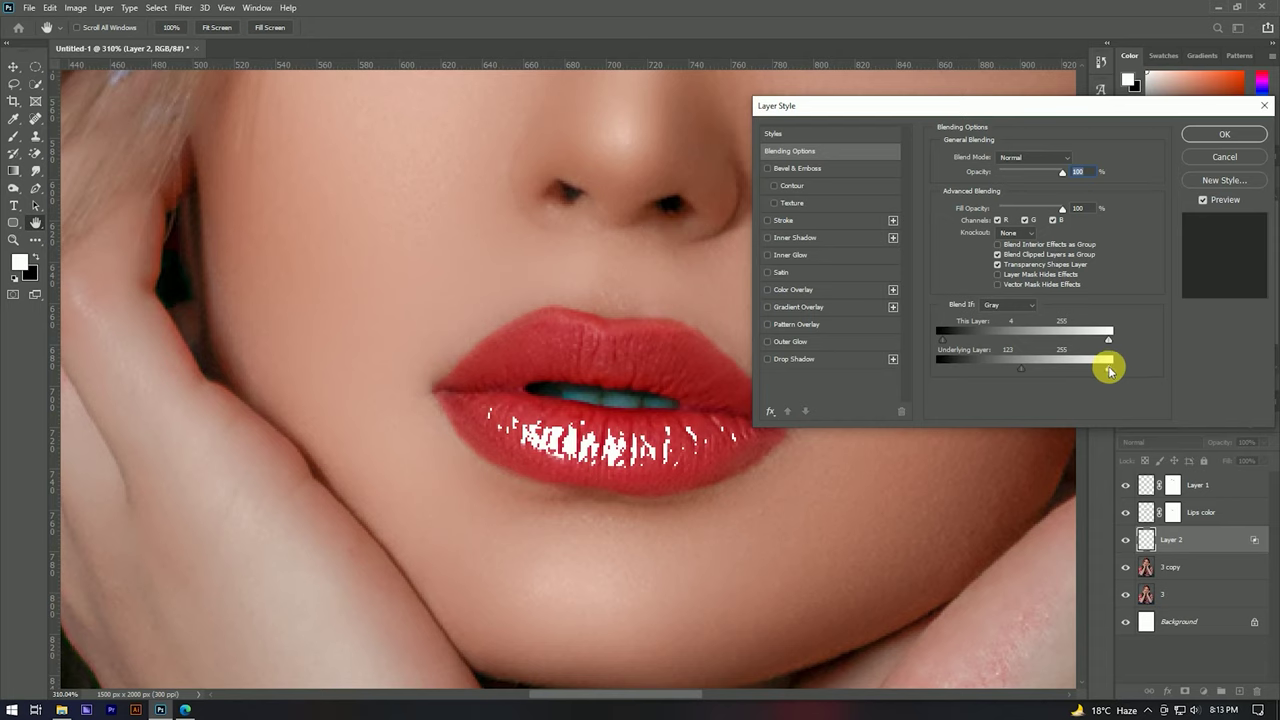
pyautogui.moveTo(1097, 371)
pyautogui.mouseDown()
pyautogui.moveTo(1003, 366)
pyautogui.moveTo(1016, 374)
pyautogui.mouseUp()
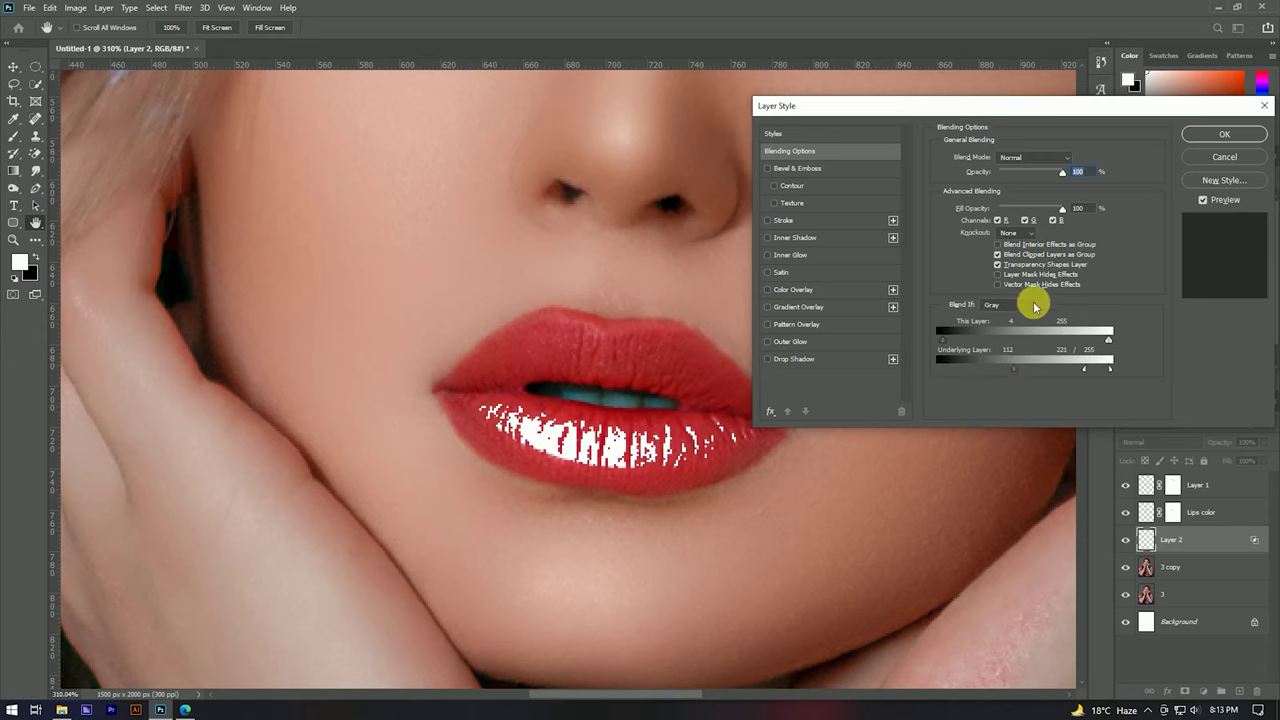
pyautogui.moveTo(963, 343); pyautogui.dragTo(928, 338)
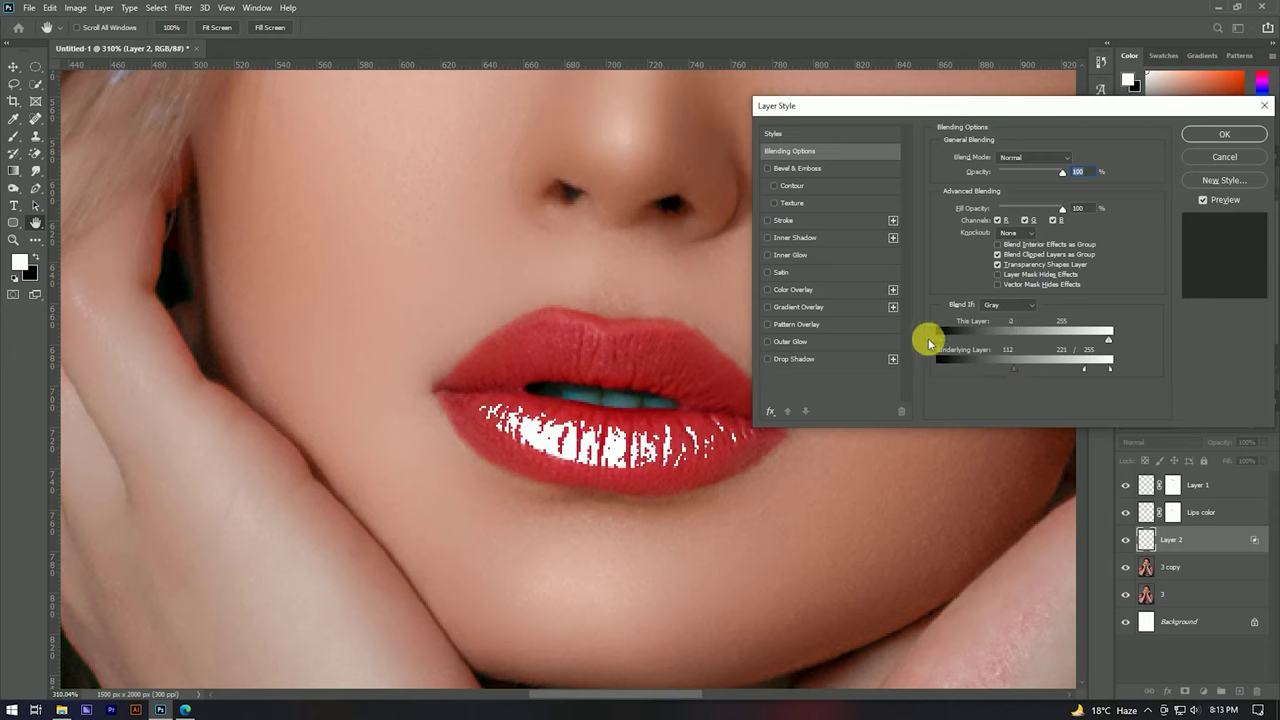
pyautogui.moveTo(1107, 340)
pyautogui.mouseDown()
pyautogui.moveTo(1110, 372)
pyautogui.moveTo(934, 366)
pyautogui.moveTo(1019, 370)
pyautogui.mouseUp()
# Step: Accept the blending settings and set Layer 2's blend mode to Overlay
pyautogui.click(1224, 134)
pyautogui.scroll(-5, 823, 381)
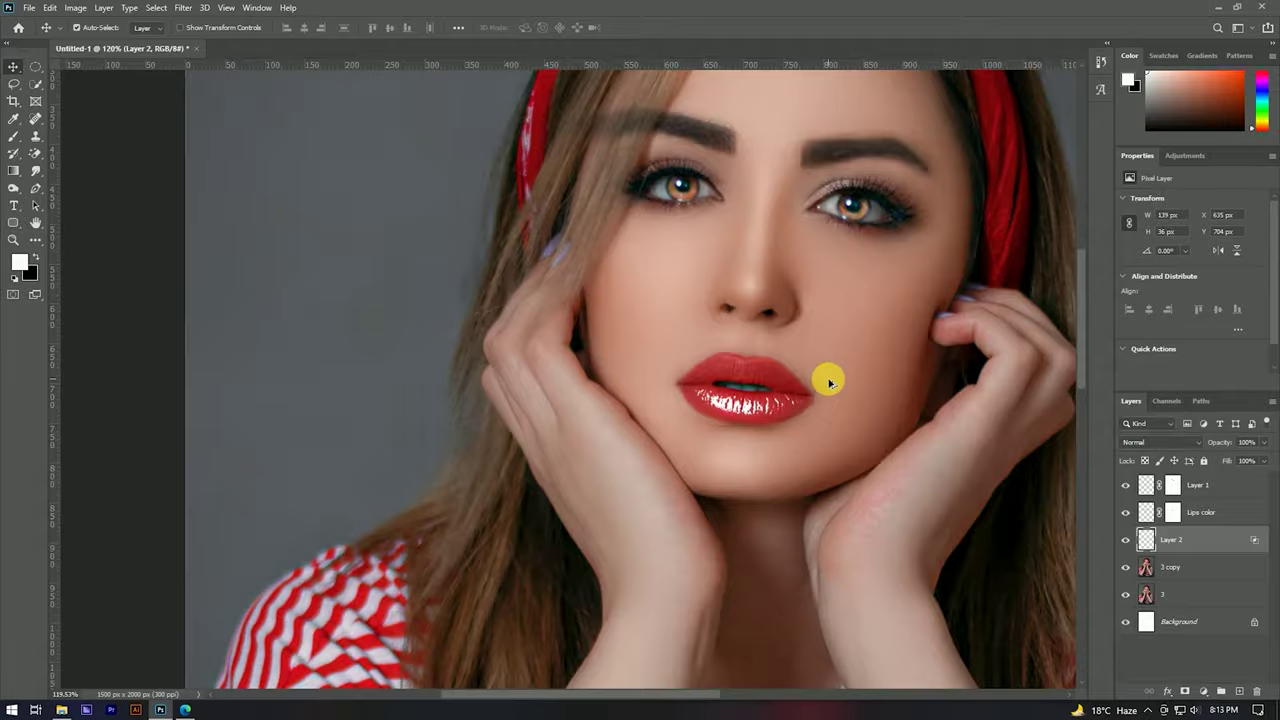
pyautogui.scroll(-3, 823, 381)
pyautogui.scroll(5, 823, 381)
pyautogui.click(1160, 442)
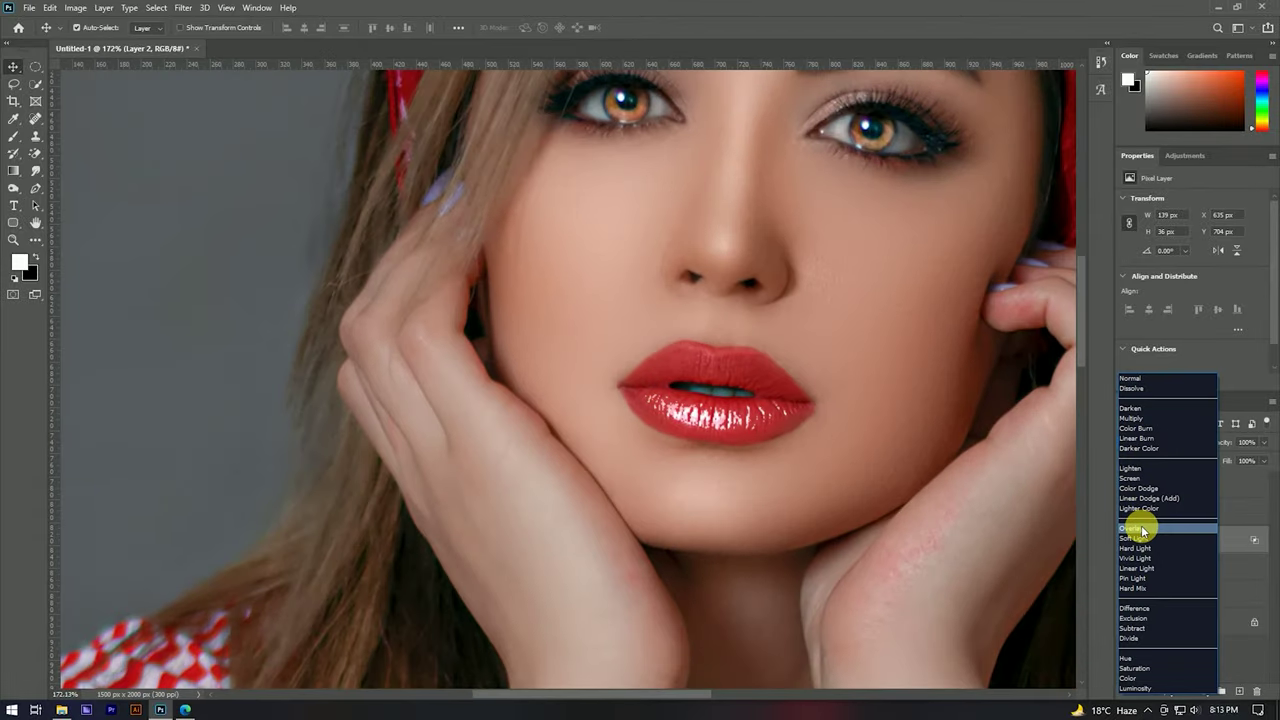
pyautogui.click(1141, 528)
# Step: Check the Lips color layer, then make Layer 2 the active layer again
pyautogui.click(733, 420)
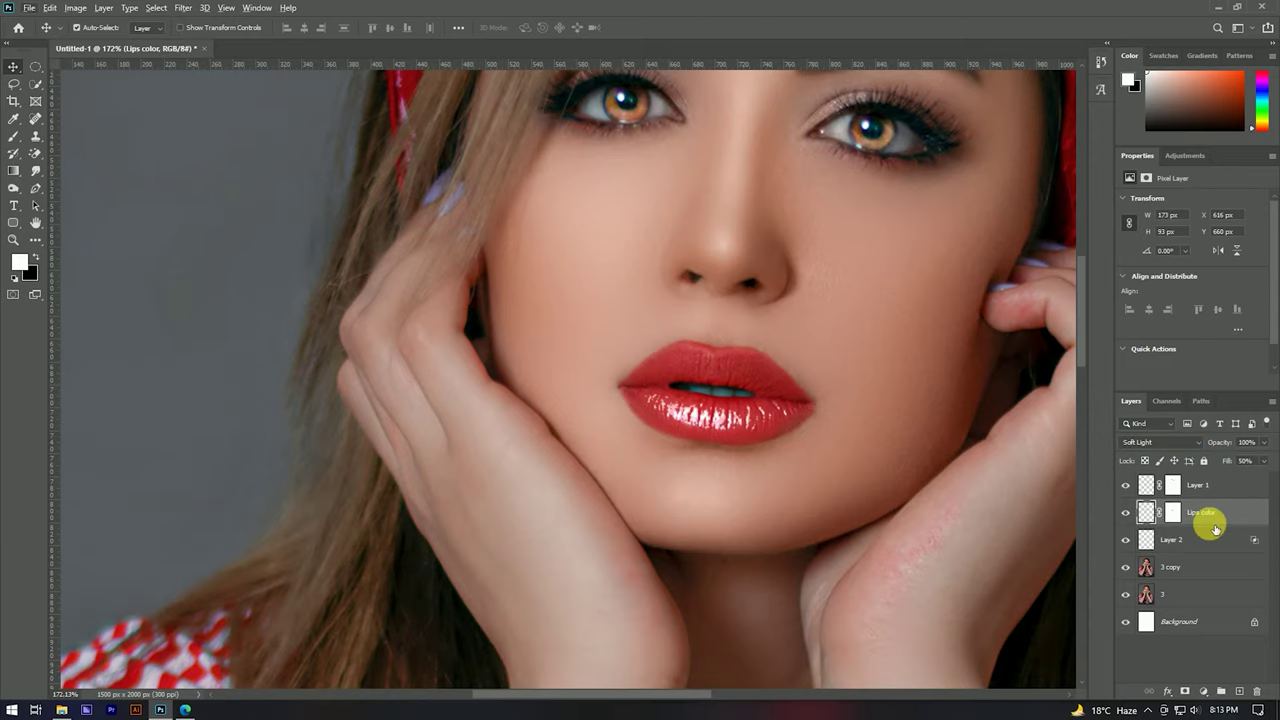
pyautogui.click(1214, 539)
pyautogui.scroll(8, 723, 406)
pyautogui.scroll(-3, 710, 415)
pyautogui.scroll(-3, 710, 415)
pyautogui.scroll(-3, 705, 408)
pyautogui.scroll(-2, 705, 400)
pyautogui.scroll(3, 714, 391)
# Step: Soften Layer 2 with a Gaussian Blur of about 31.8 pixels
pyautogui.click(183, 7)
pyautogui.moveTo(191, 158)
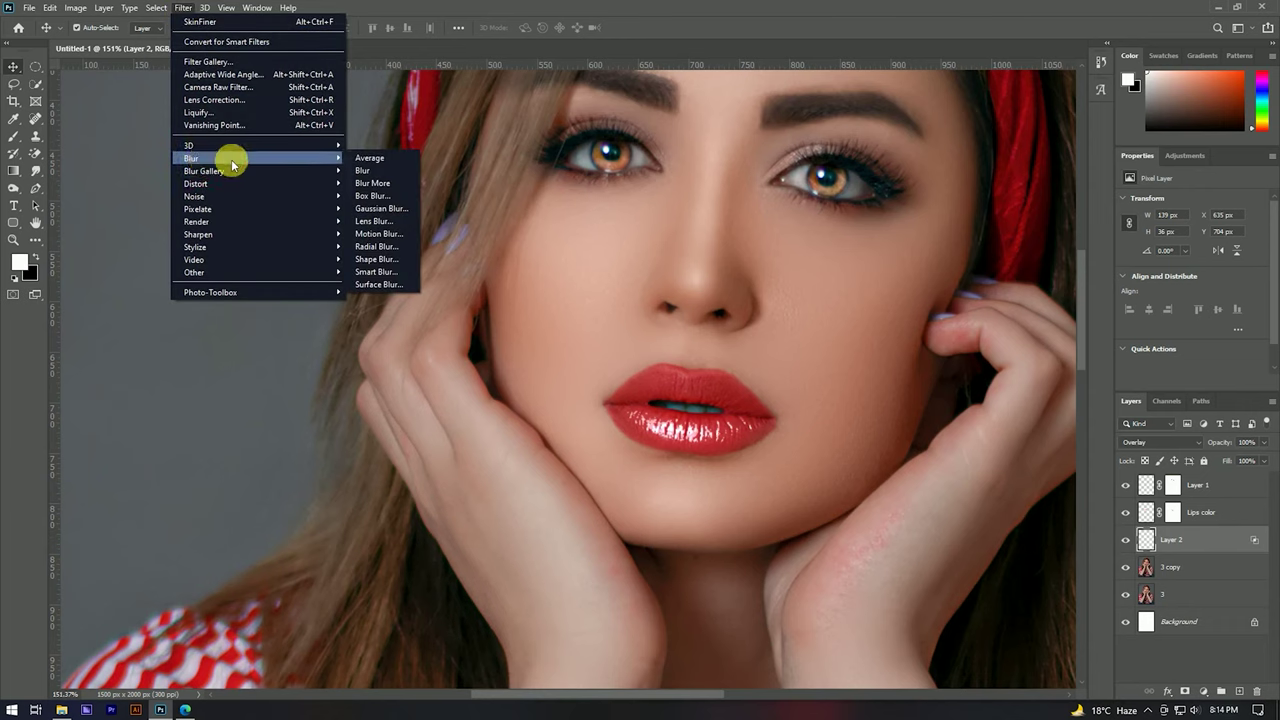
pyautogui.click(380, 208)
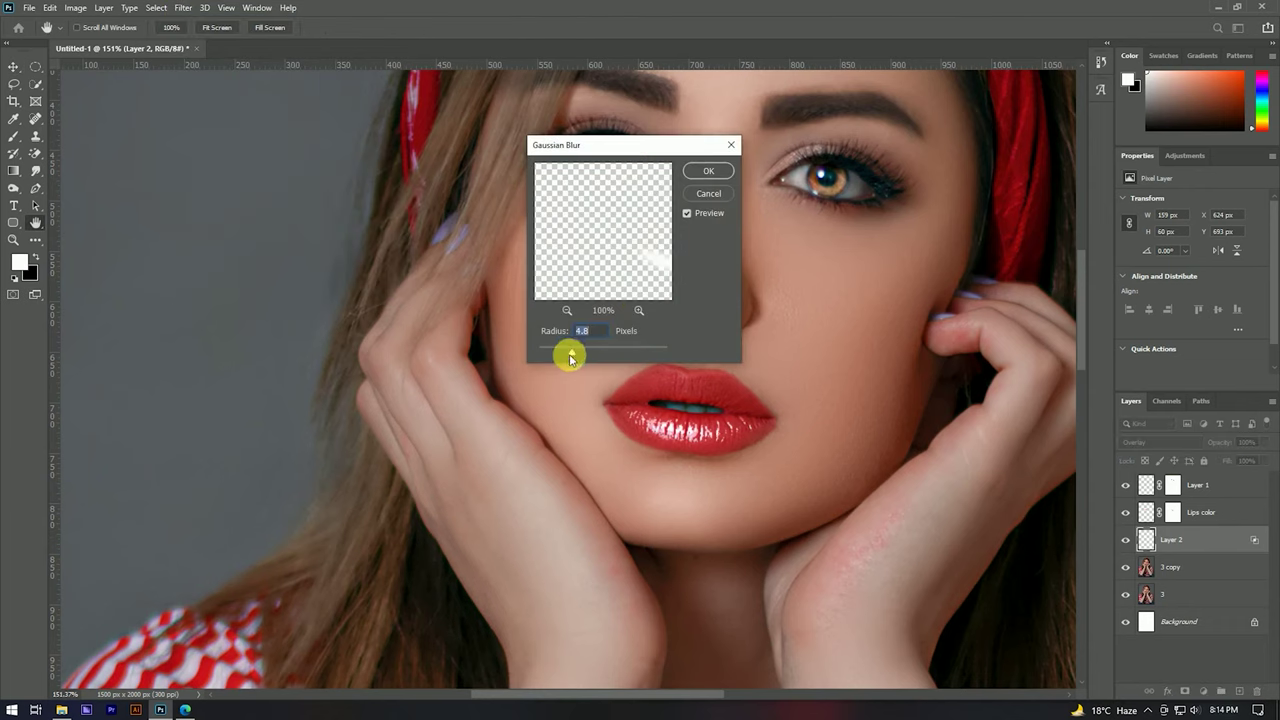
pyautogui.moveTo(587, 351); pyautogui.dragTo(603, 351)
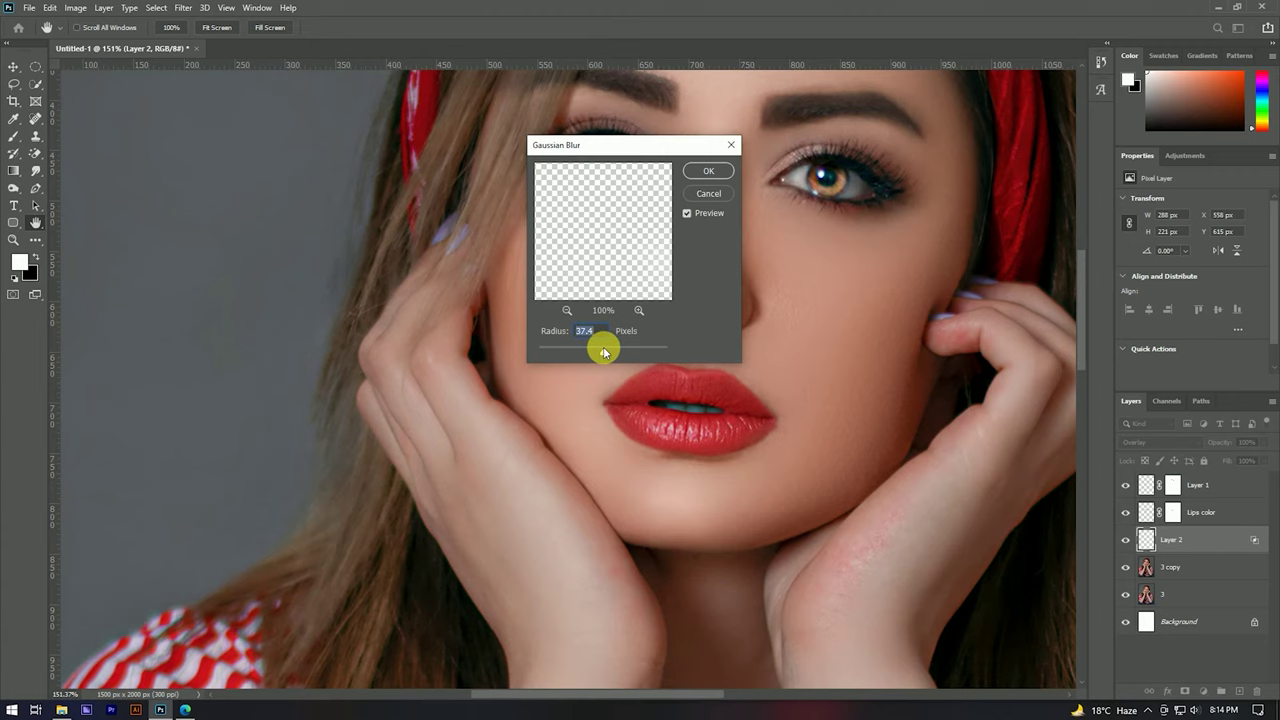
pyautogui.moveTo(603, 351); pyautogui.dragTo(600, 354)
pyautogui.press('Return')
# Step: Inspect the softened lip gloss and select Layer 1
pyautogui.scroll(5, 680, 400)
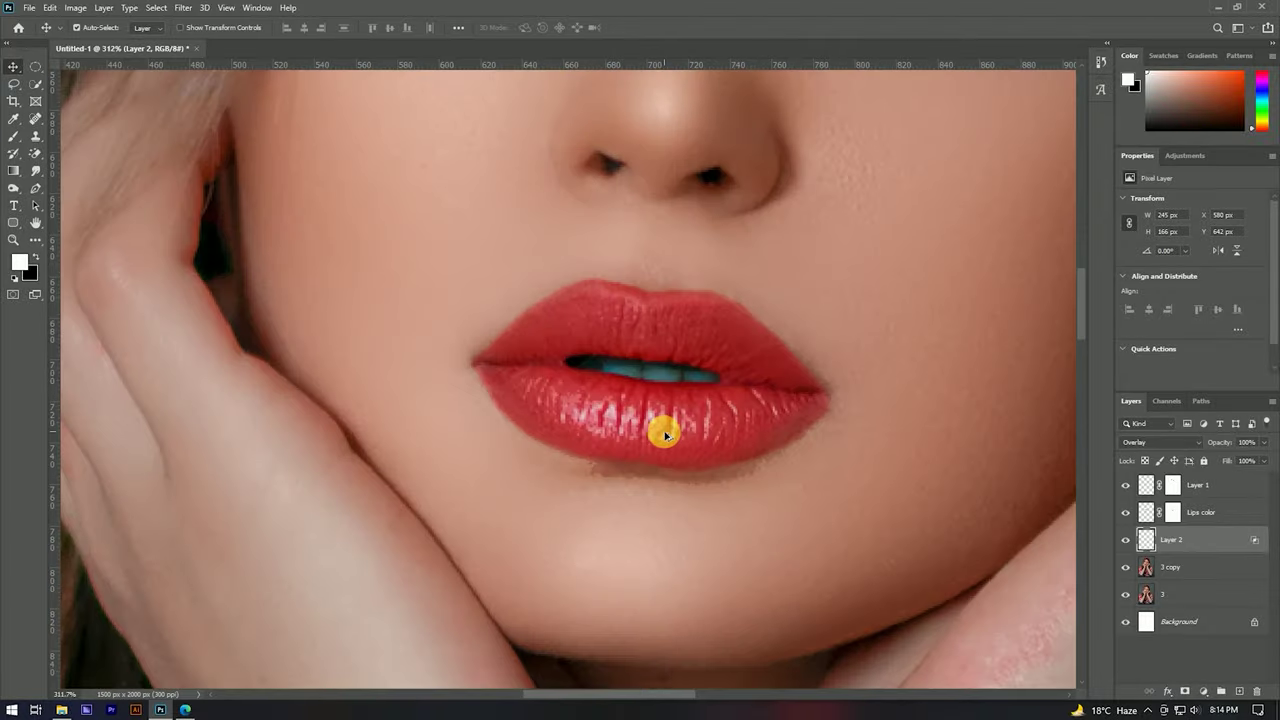
pyautogui.scroll(-3, 664, 435)
pyautogui.scroll(-2, 714, 428)
pyautogui.scroll(-2, 680, 417)
pyautogui.scroll(3, 688, 423)
pyautogui.scroll(-3, 689, 389)
pyautogui.scroll(3, 547, 316)
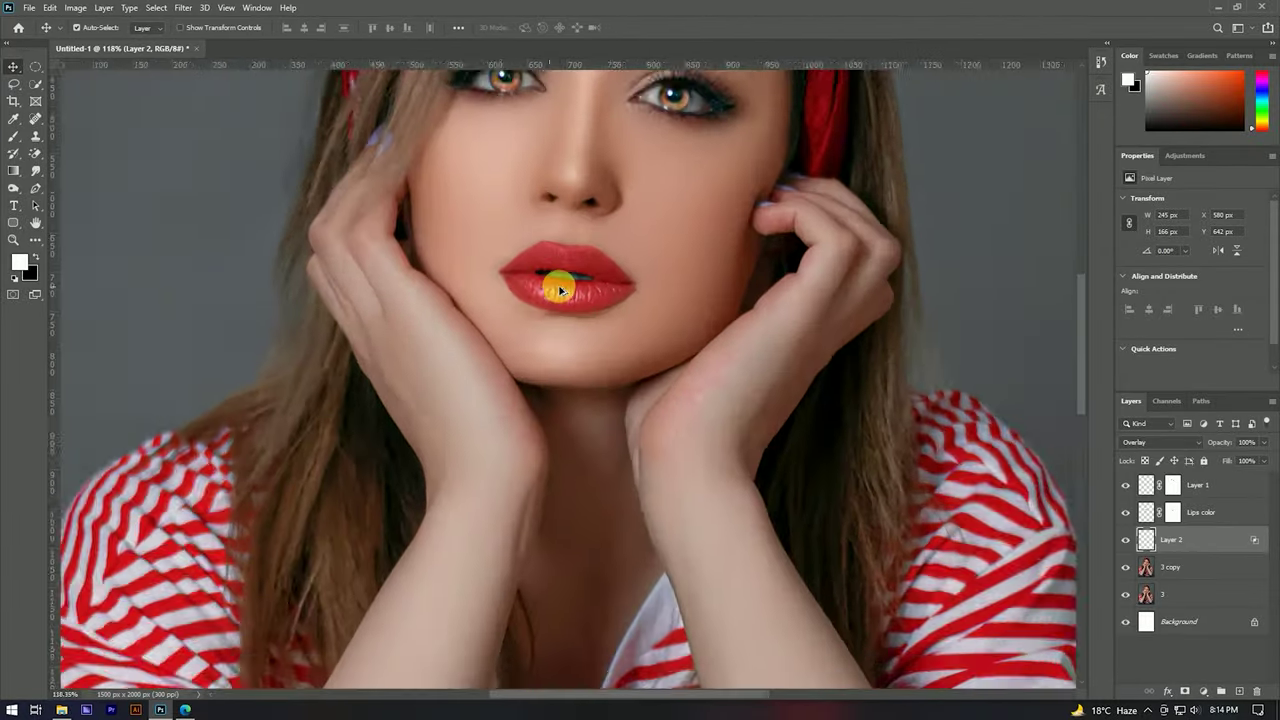
pyautogui.scroll(-2, 623, 371)
pyautogui.scroll(-1, 629, 371)
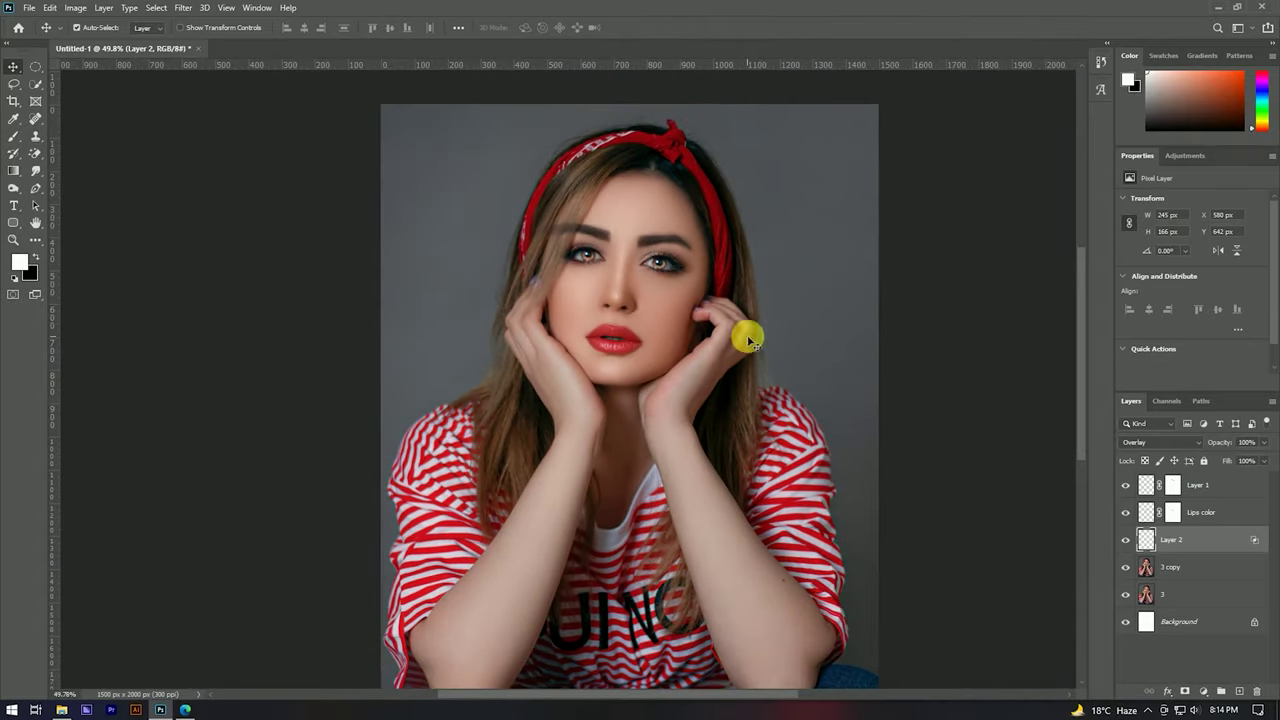
pyautogui.scroll(-2, 606, 271)
pyautogui.scroll(3, 606, 271)
pyautogui.scroll(-1, 811, 382)
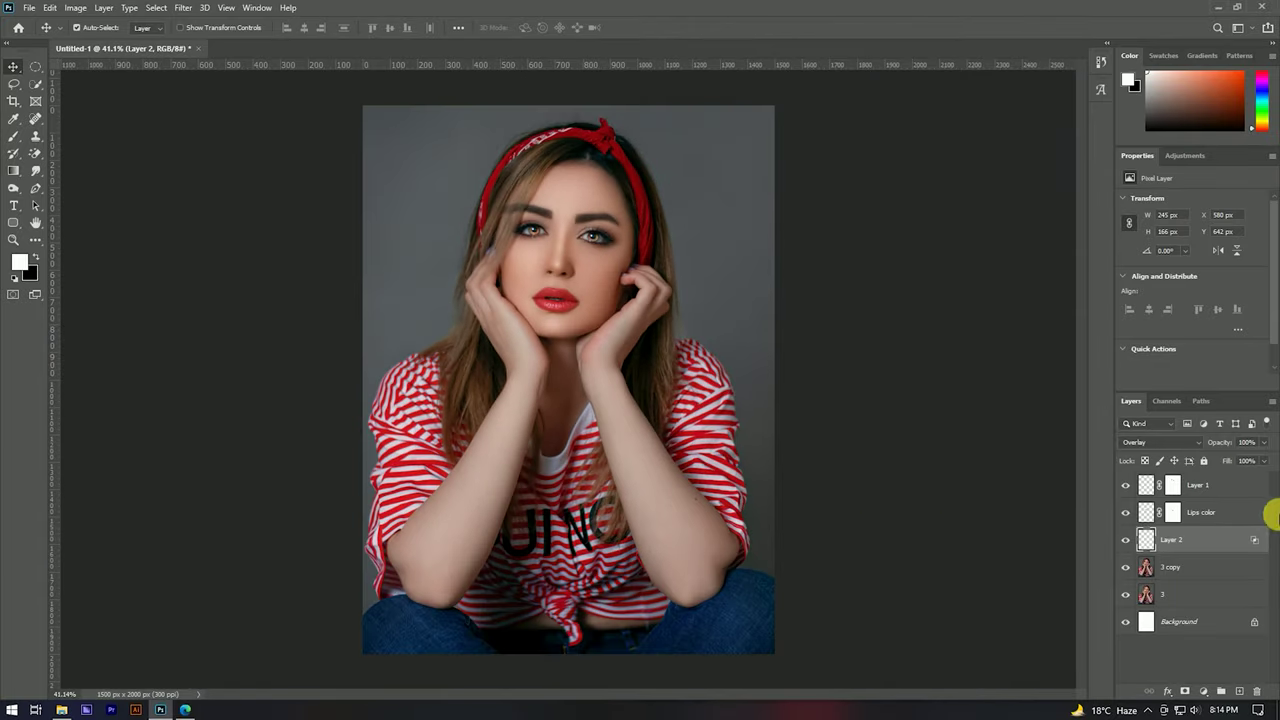
pyautogui.click(1216, 487)
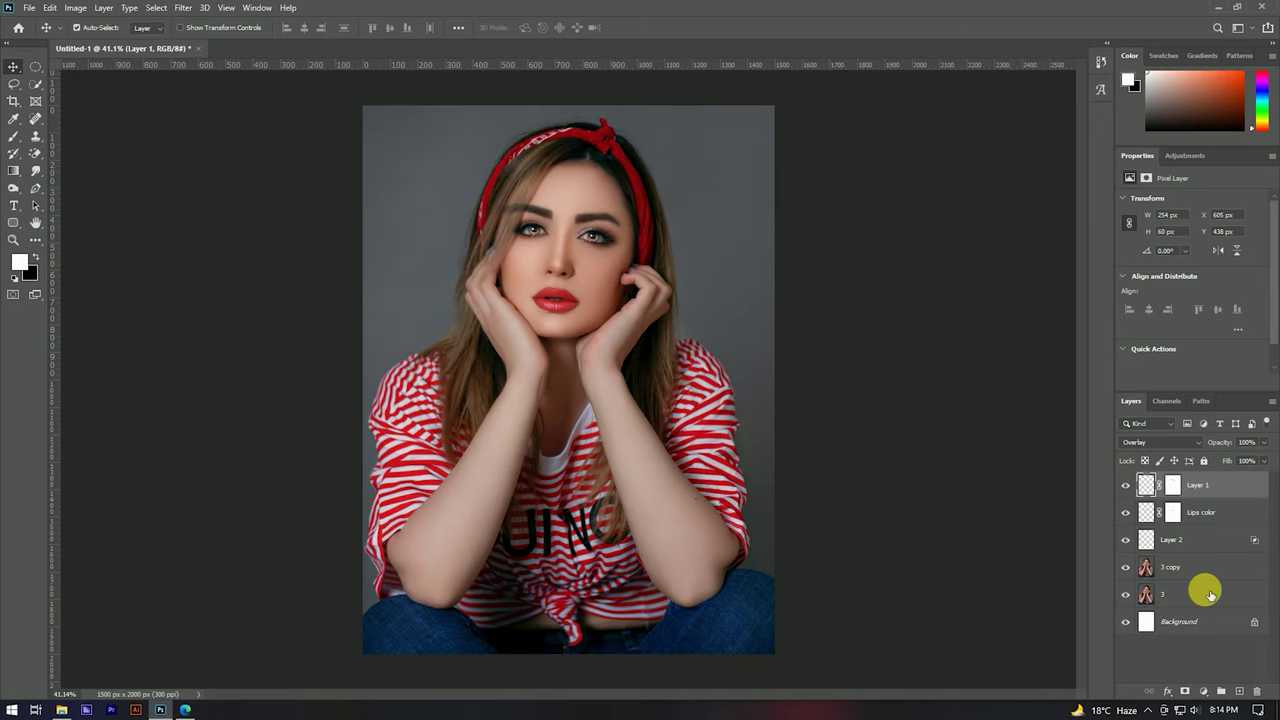
# Step: Group Layer 1 through 3 copy, duplicate the group, and merge the copy into a smart object
pyautogui.keyDown('shift'); pyautogui.click(1199, 568); pyautogui.keyUp('shift')
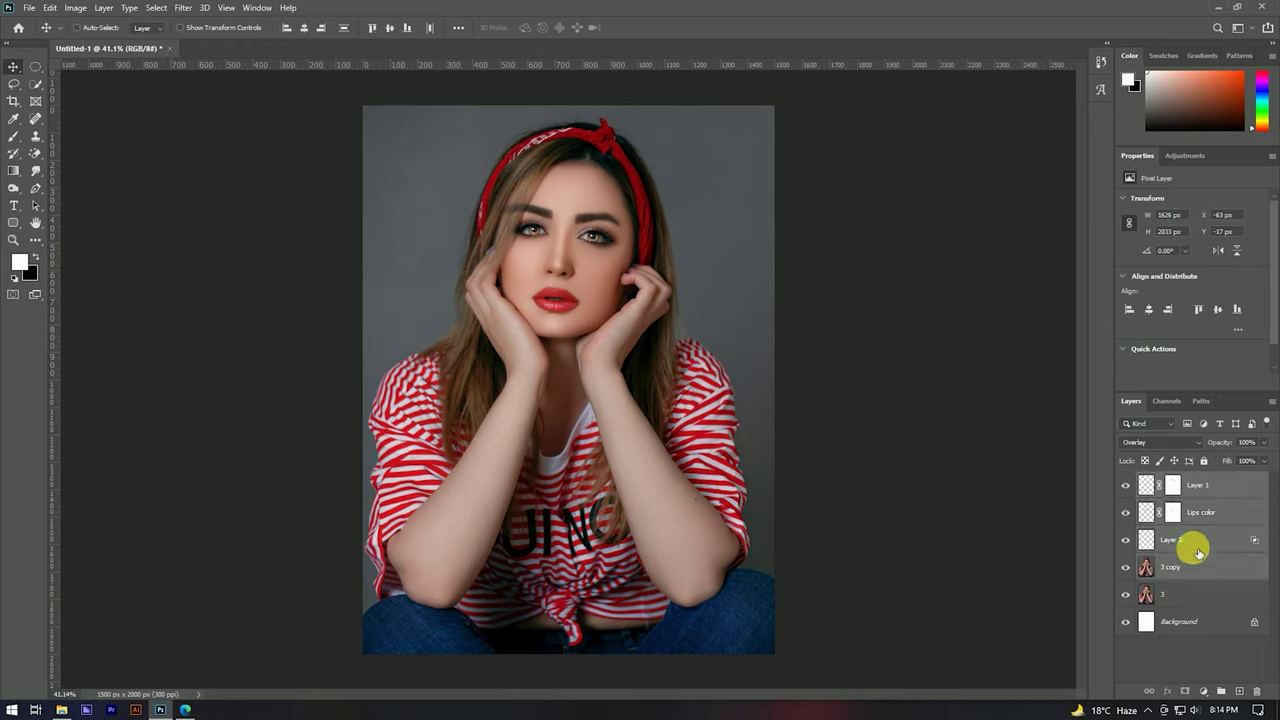
pyautogui.hotkey('ctrl', 'g')
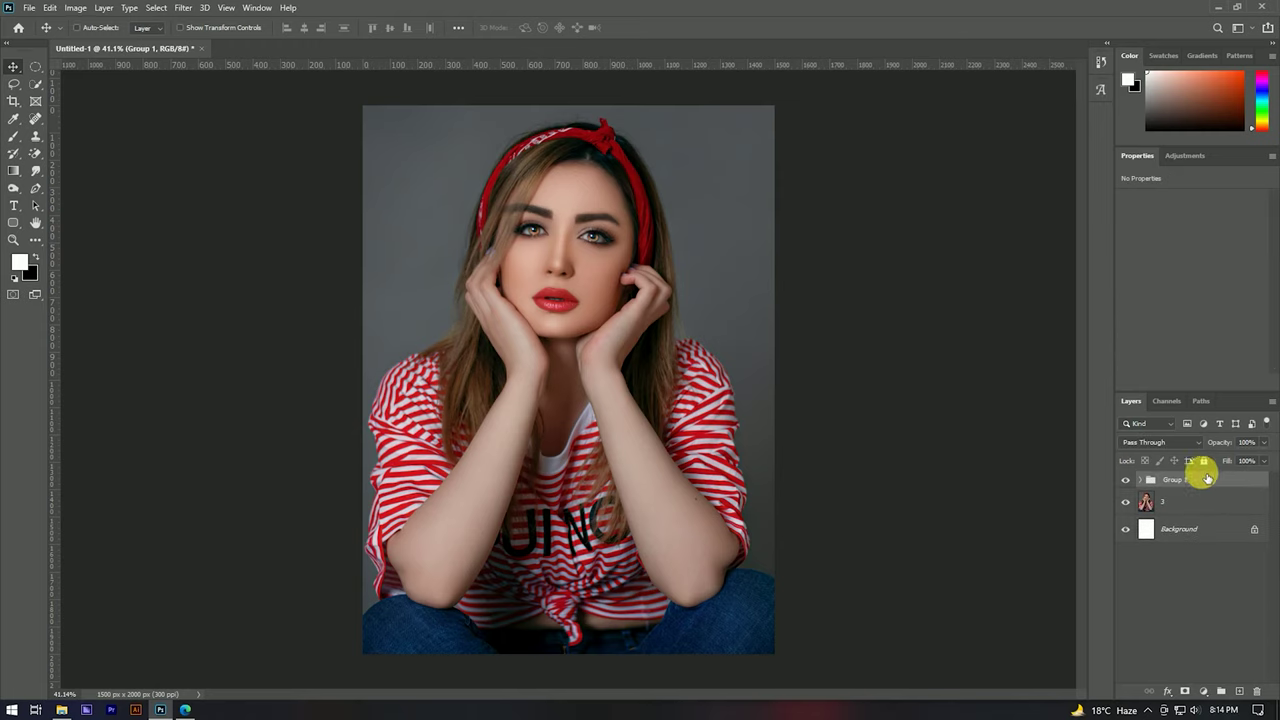
pyautogui.hotkey('ctrl', 'j')
pyautogui.hotkey('ctrl', 'e')
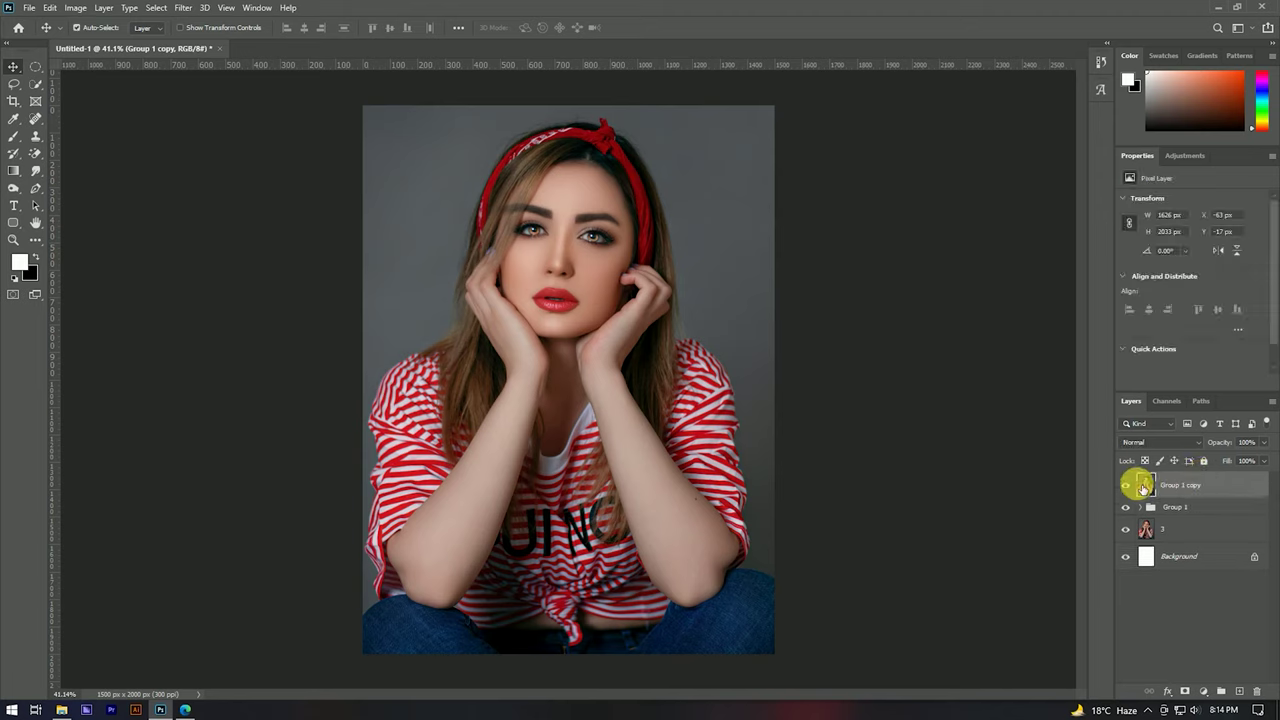
pyautogui.rightClick(1188, 484)
pyautogui.click(1050, 326)
# Step: Toggle Group 1 copy's visibility to compare before and after, leaving it visible
pyautogui.click(1126, 485)
pyautogui.click(1126, 485)
pyautogui.click(1127, 487)
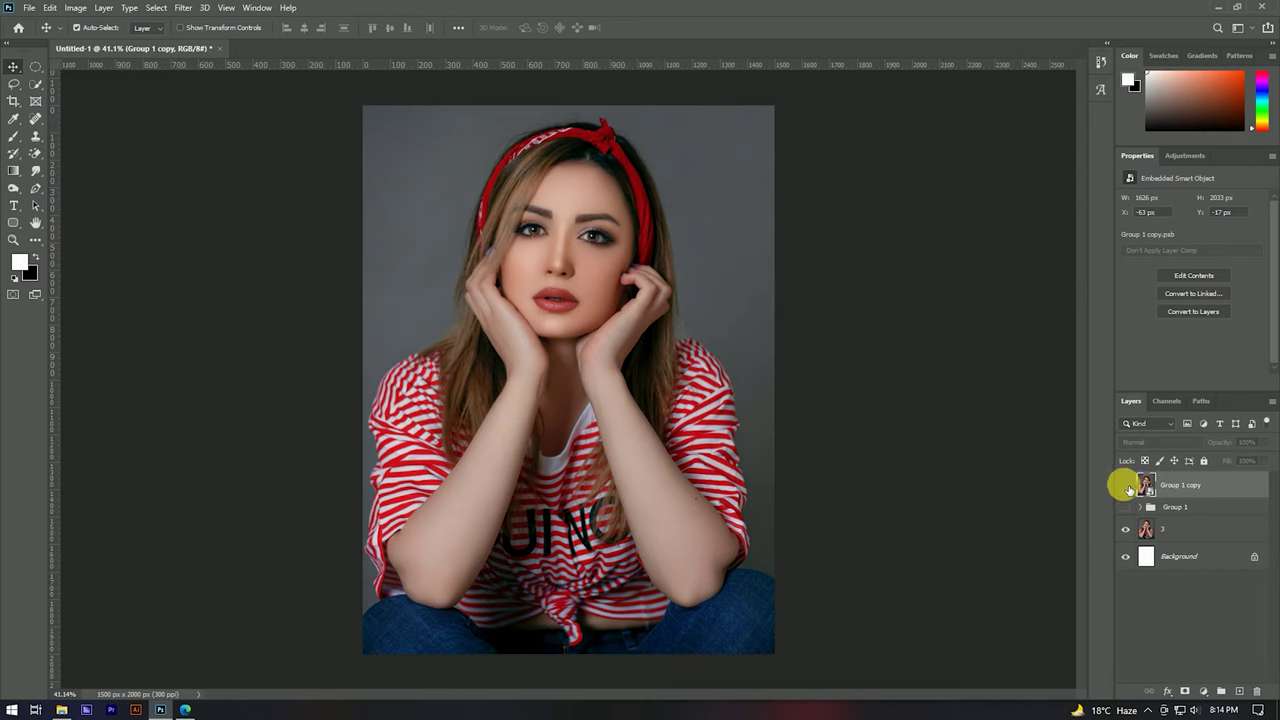
pyautogui.click(1126, 486)
pyautogui.click(1126, 486)
pyautogui.click(1127, 487)
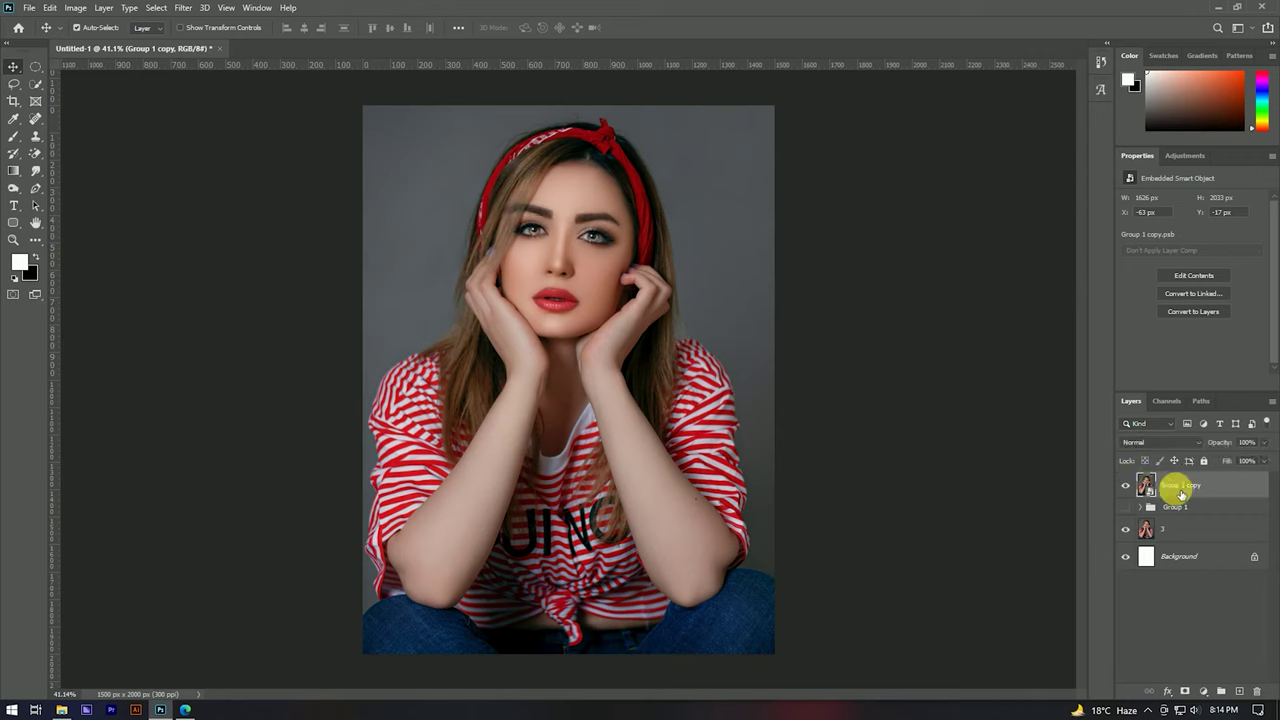
# Step: In Camera Raw, set Temperature -5, Contrast +17, Whites +18 and adjust Vibrance
pyautogui.click(187, 12)
pyautogui.click(214, 86)
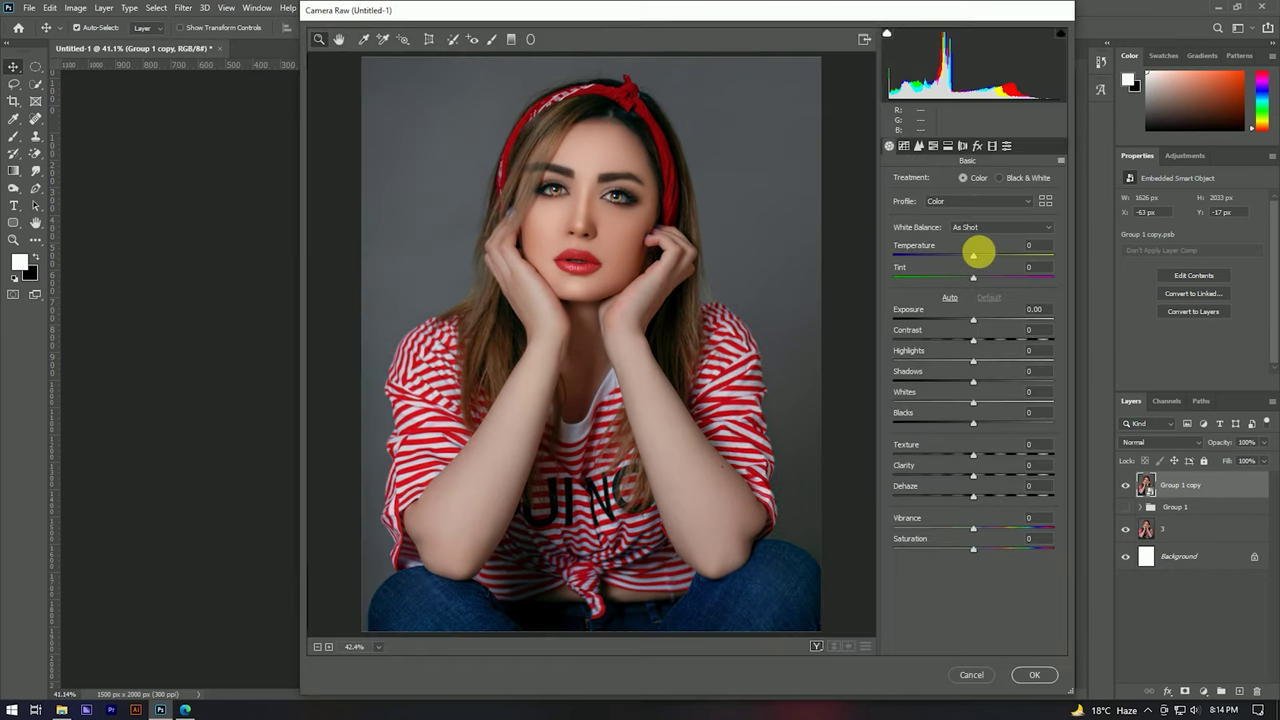
pyautogui.moveTo(973, 256); pyautogui.dragTo(969, 257)
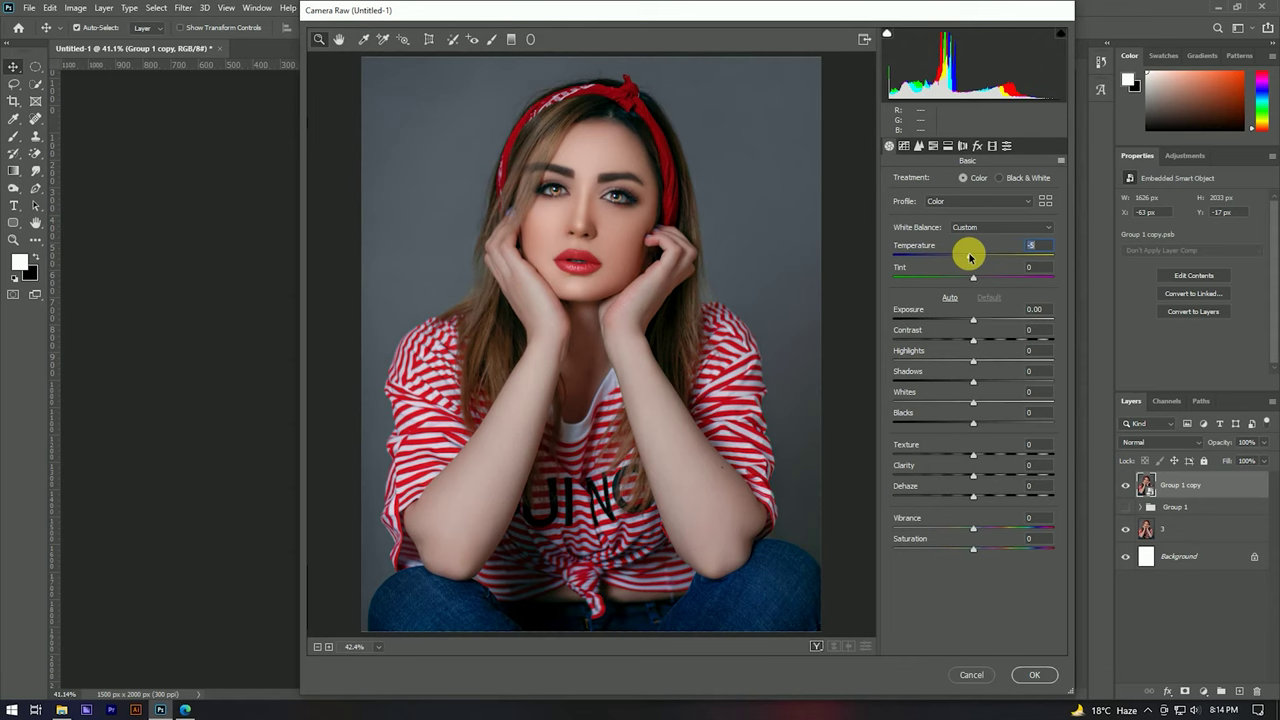
pyautogui.moveTo(973, 341); pyautogui.dragTo(985, 342)
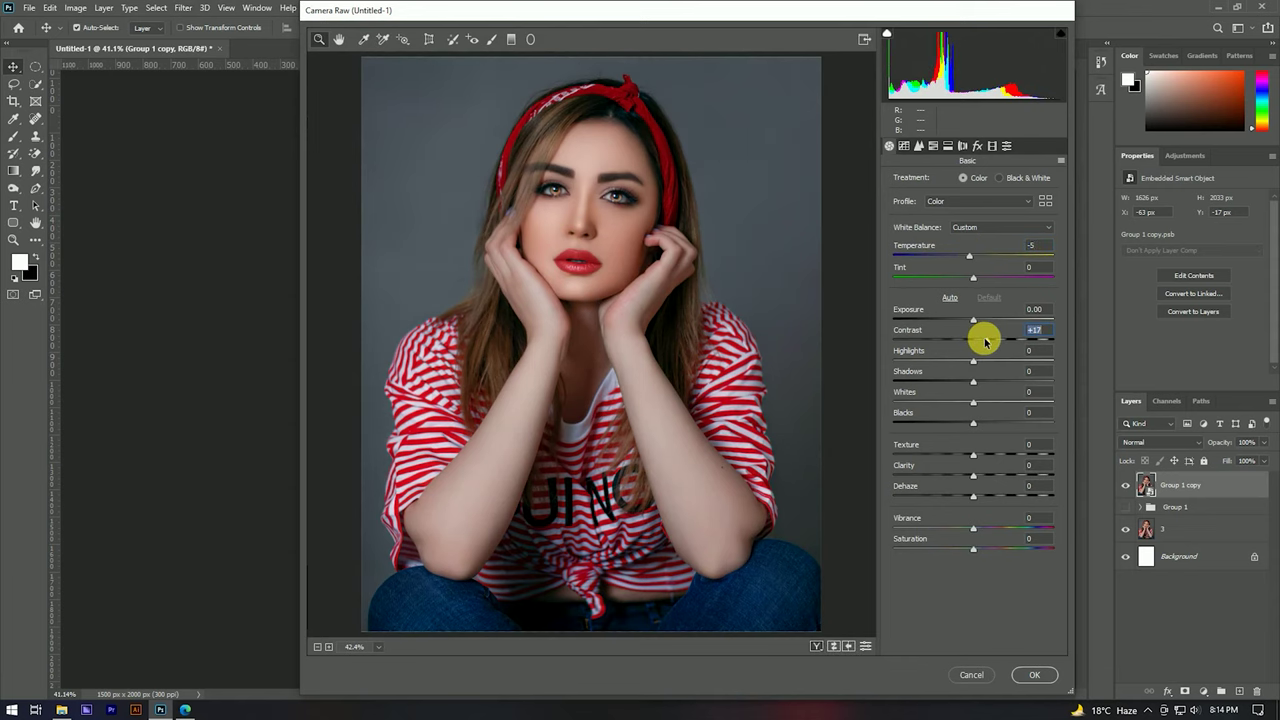
pyautogui.moveTo(973, 403); pyautogui.dragTo(988, 404)
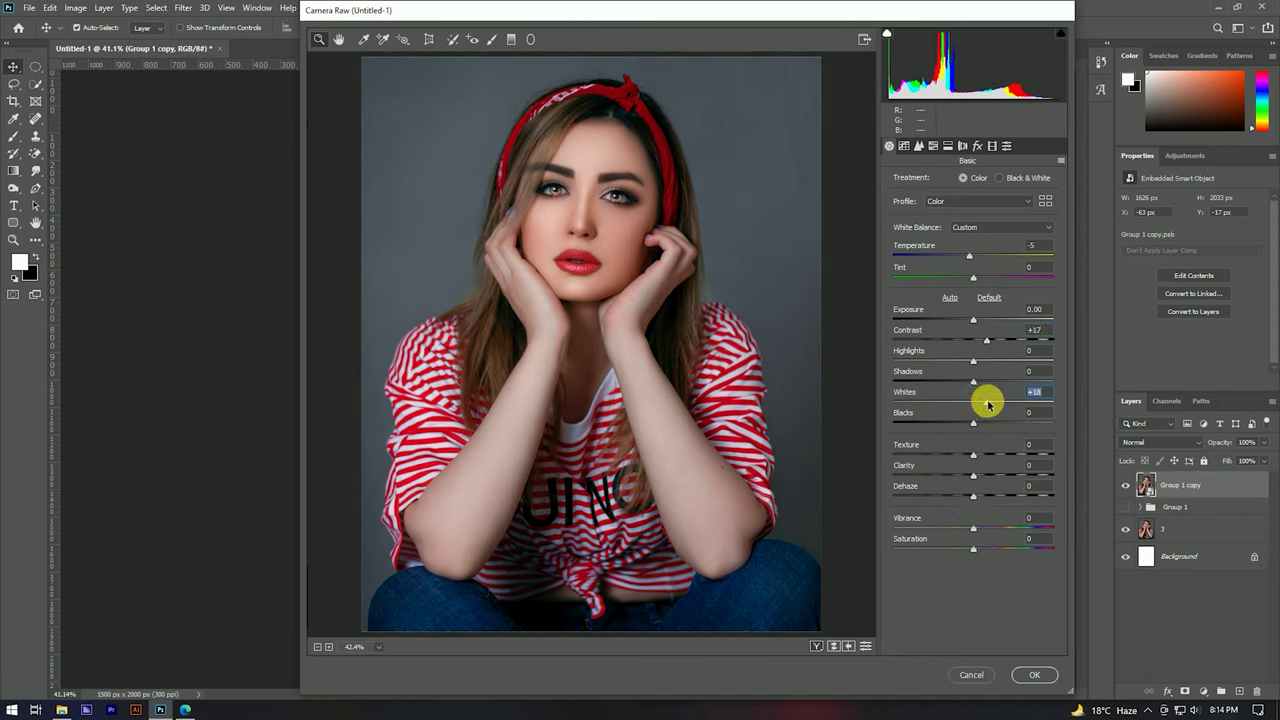
pyautogui.click(976, 529)
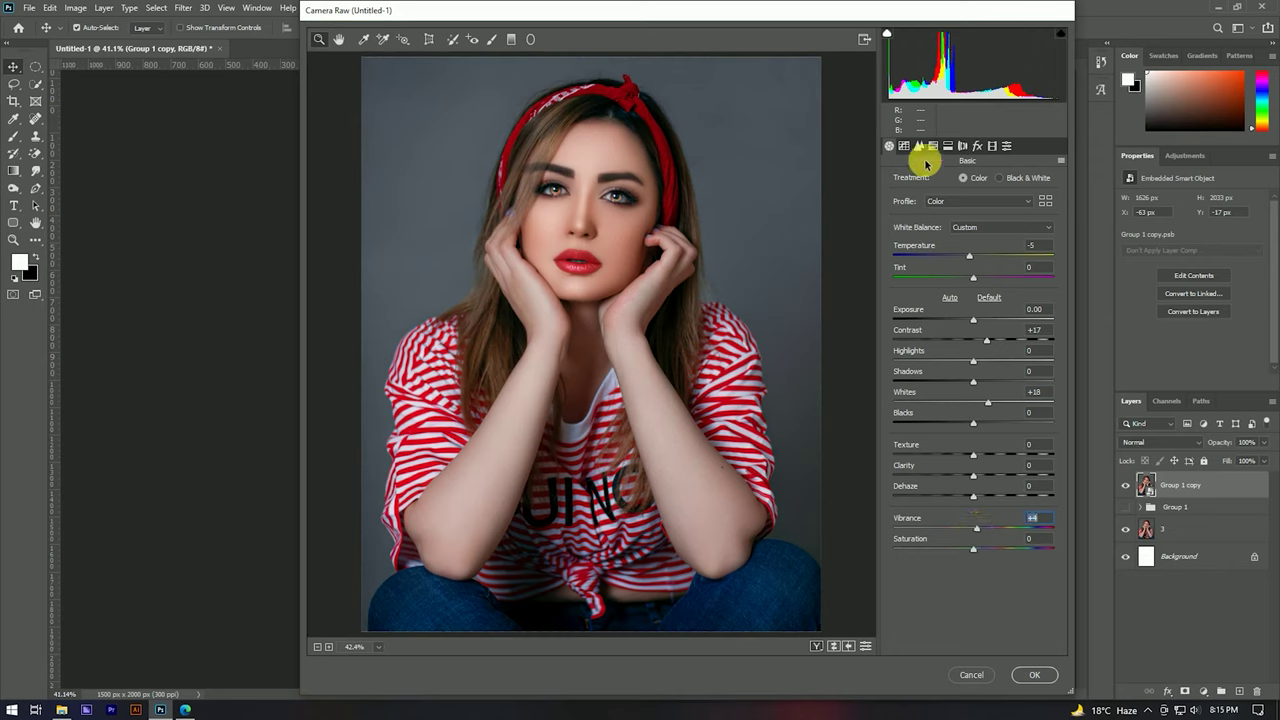
# Step: Darken the edges with a Post Crop Vignette and shift the red and blue calibration hues
pyautogui.click(977, 146)
pyautogui.moveTo(973, 321); pyautogui.dragTo(944, 323)
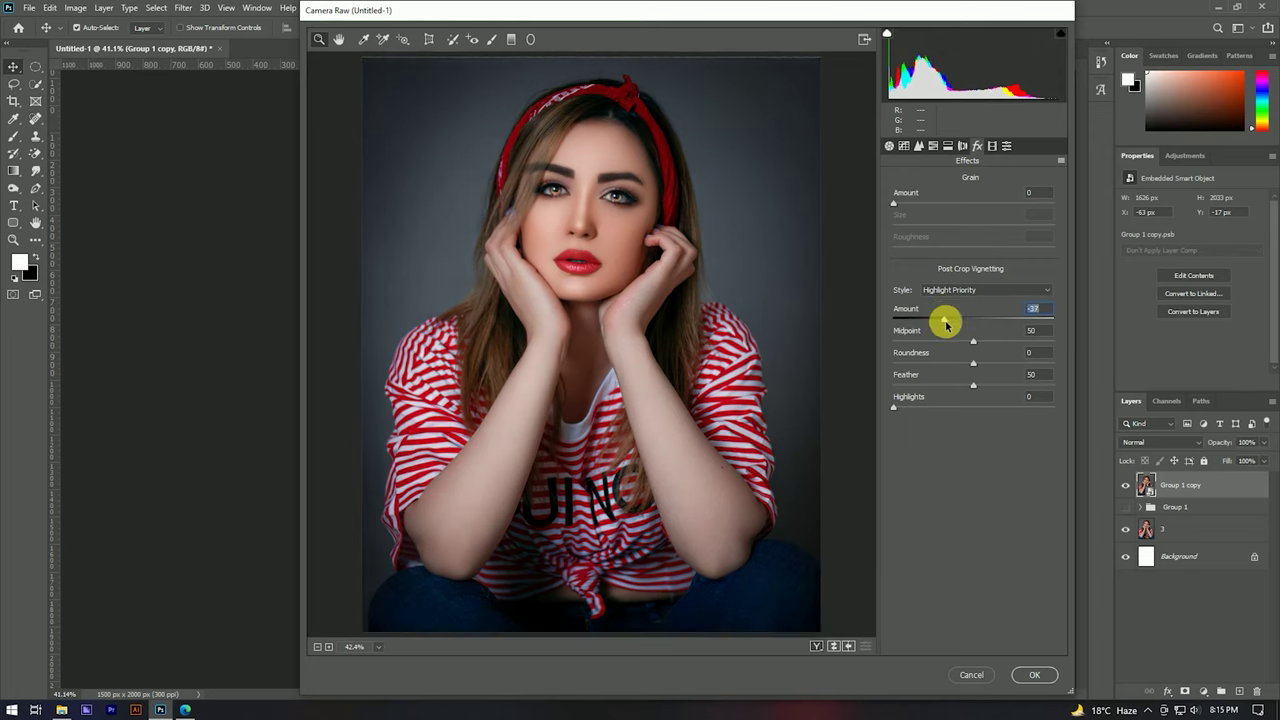
pyautogui.click(992, 146)
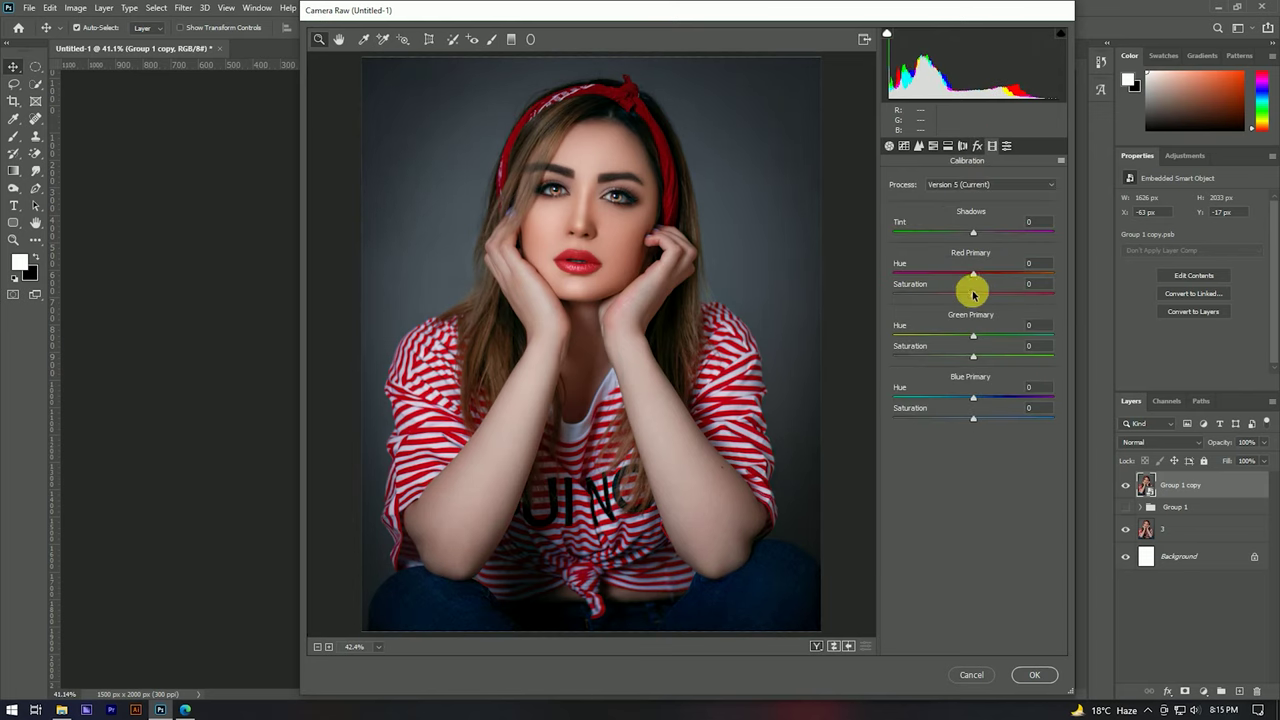
pyautogui.moveTo(971, 275); pyautogui.dragTo(964, 277)
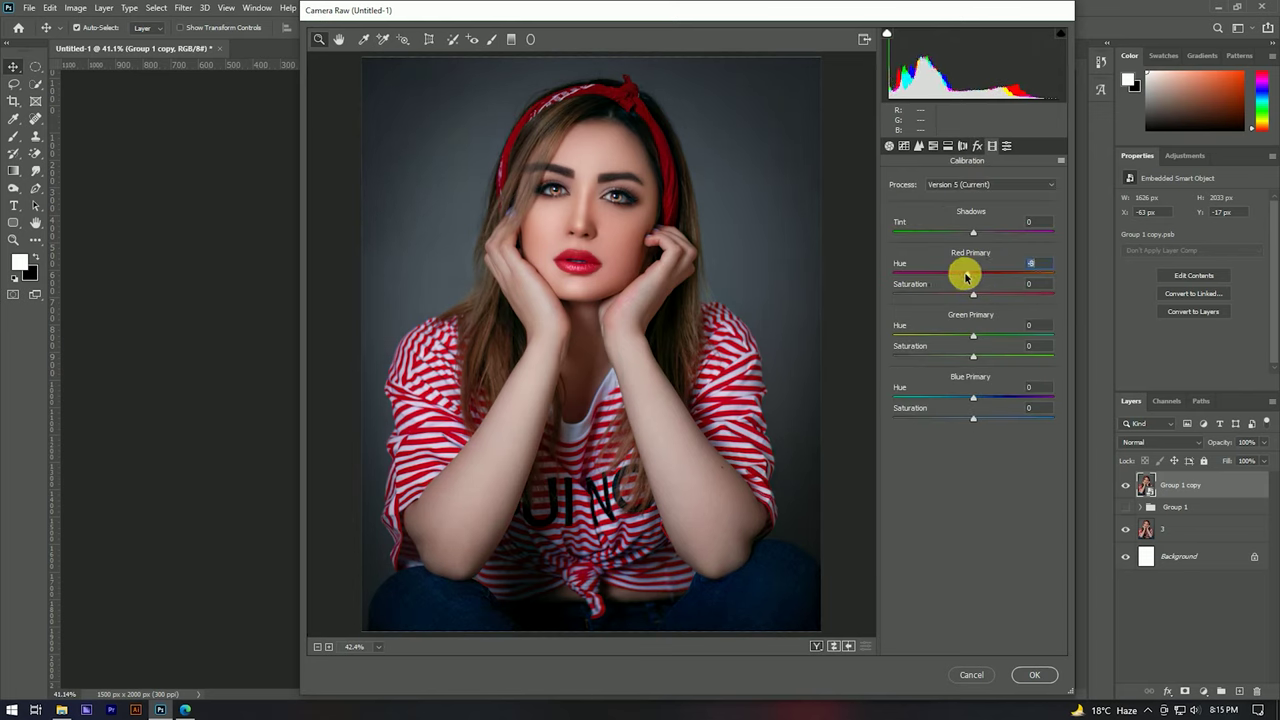
pyautogui.moveTo(971, 396)
pyautogui.mouseDown()
pyautogui.moveTo(959, 397)
pyautogui.moveTo(981, 418)
pyautogui.mouseUp()
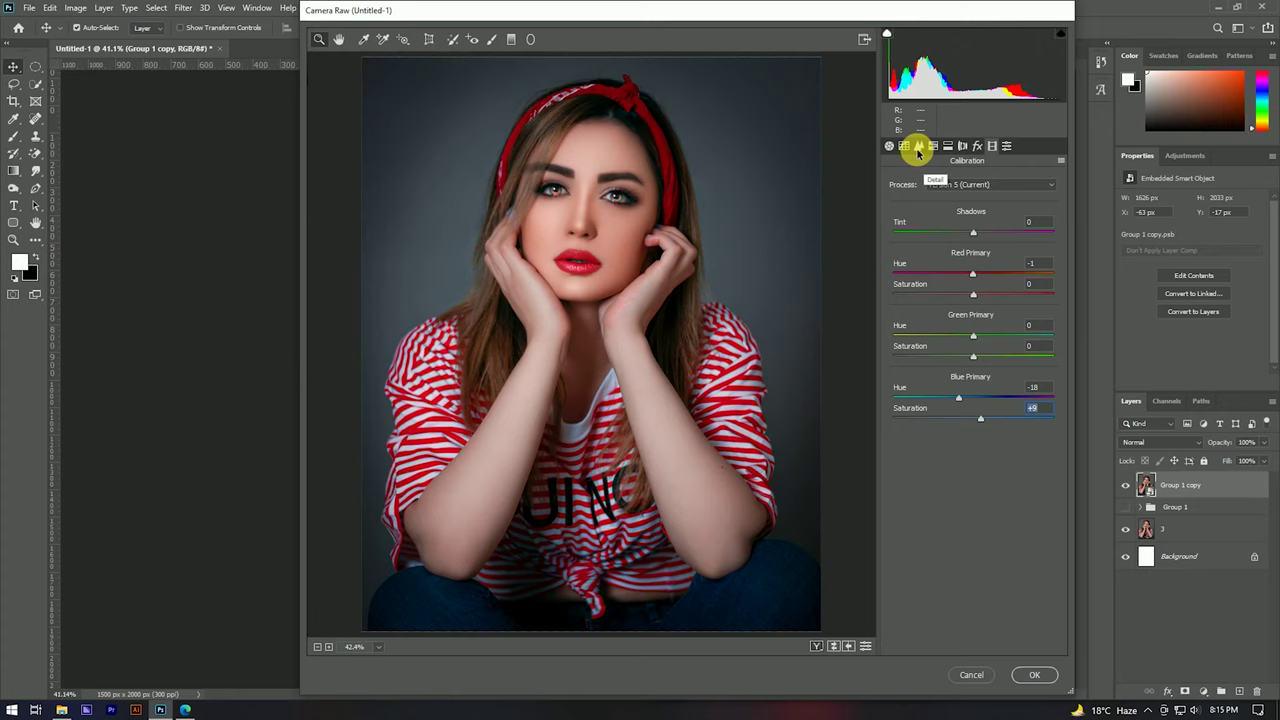
# Step: Add light luminance noise reduction of about 6
pyautogui.click(918, 148)
pyautogui.moveTo(896, 311); pyautogui.dragTo(899, 314)
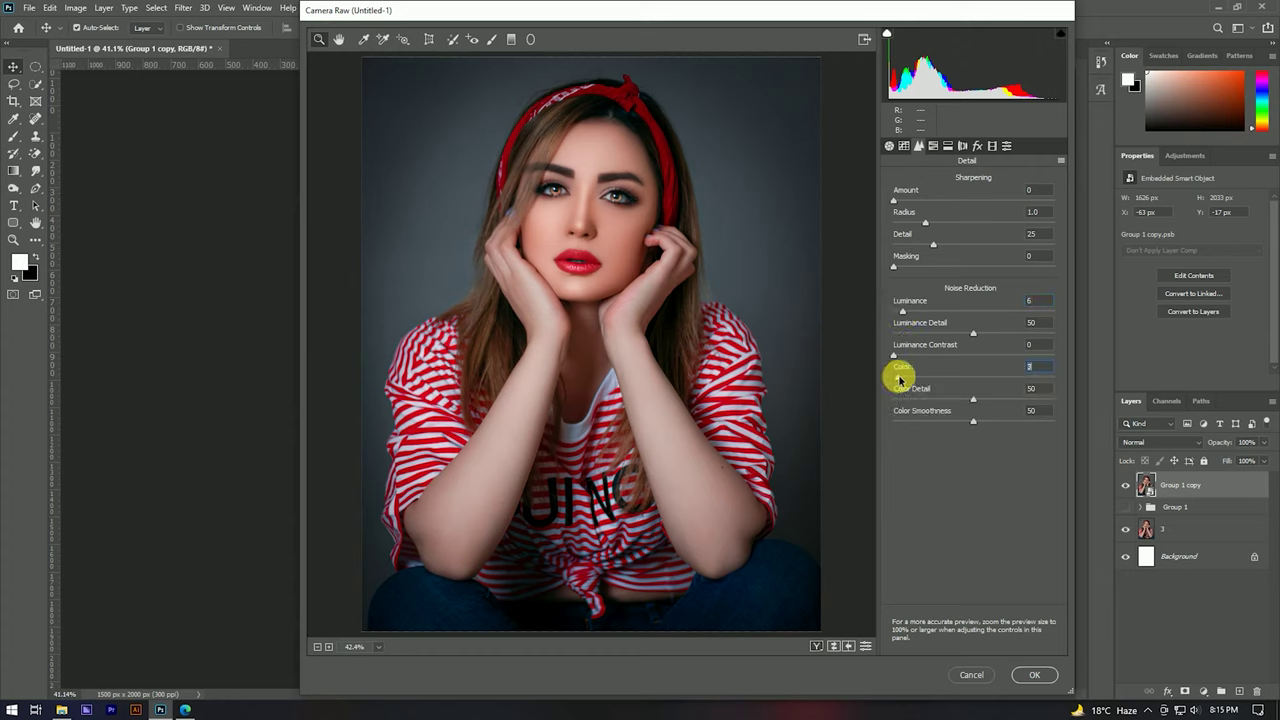
pyautogui.click(904, 146)
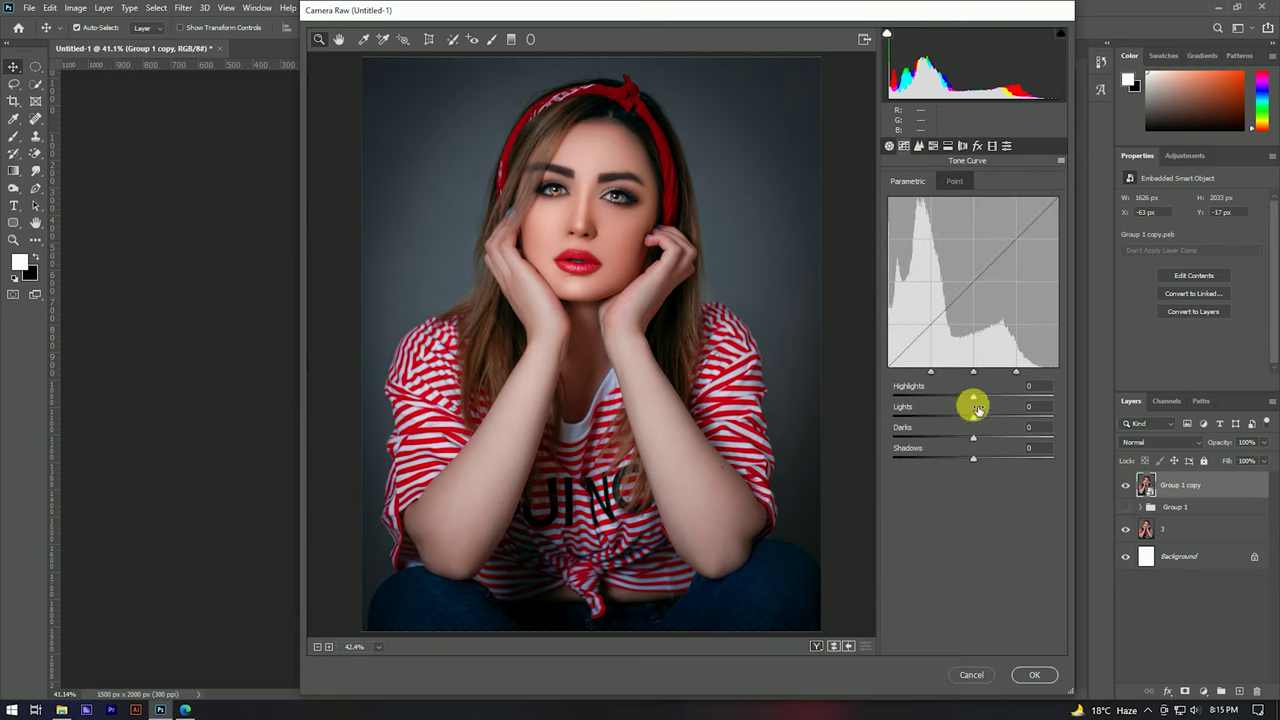
# Step: Lift highlights, deepen darks and raise shadows on the tone curve, then apply the grade
pyautogui.moveTo(975, 401); pyautogui.dragTo(978, 401)
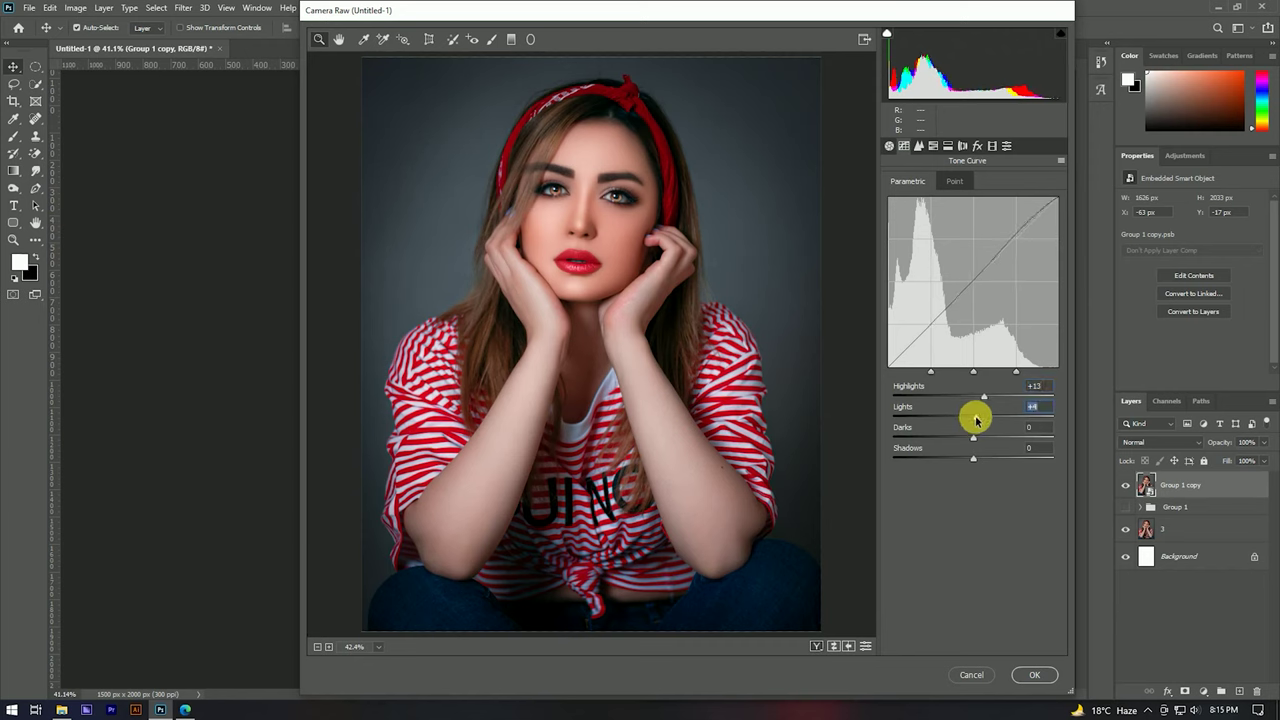
pyautogui.moveTo(974, 436); pyautogui.dragTo(969, 438)
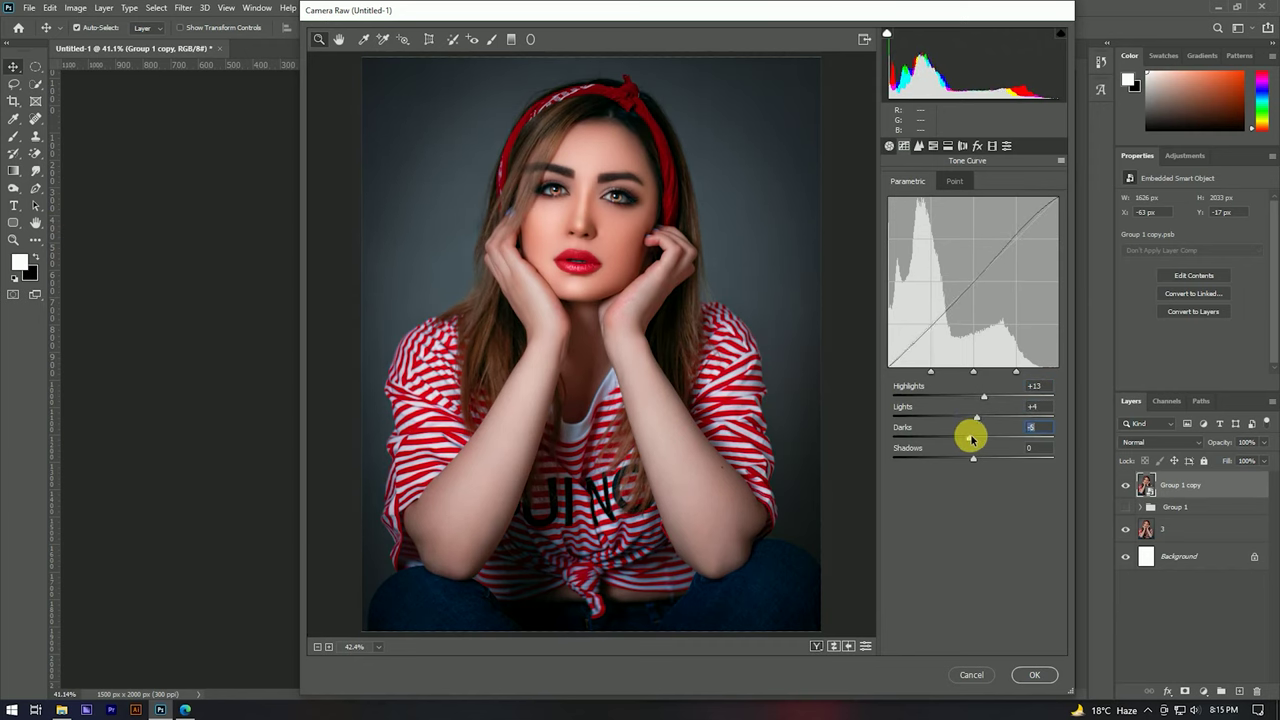
pyautogui.moveTo(971, 459); pyautogui.dragTo(977, 459)
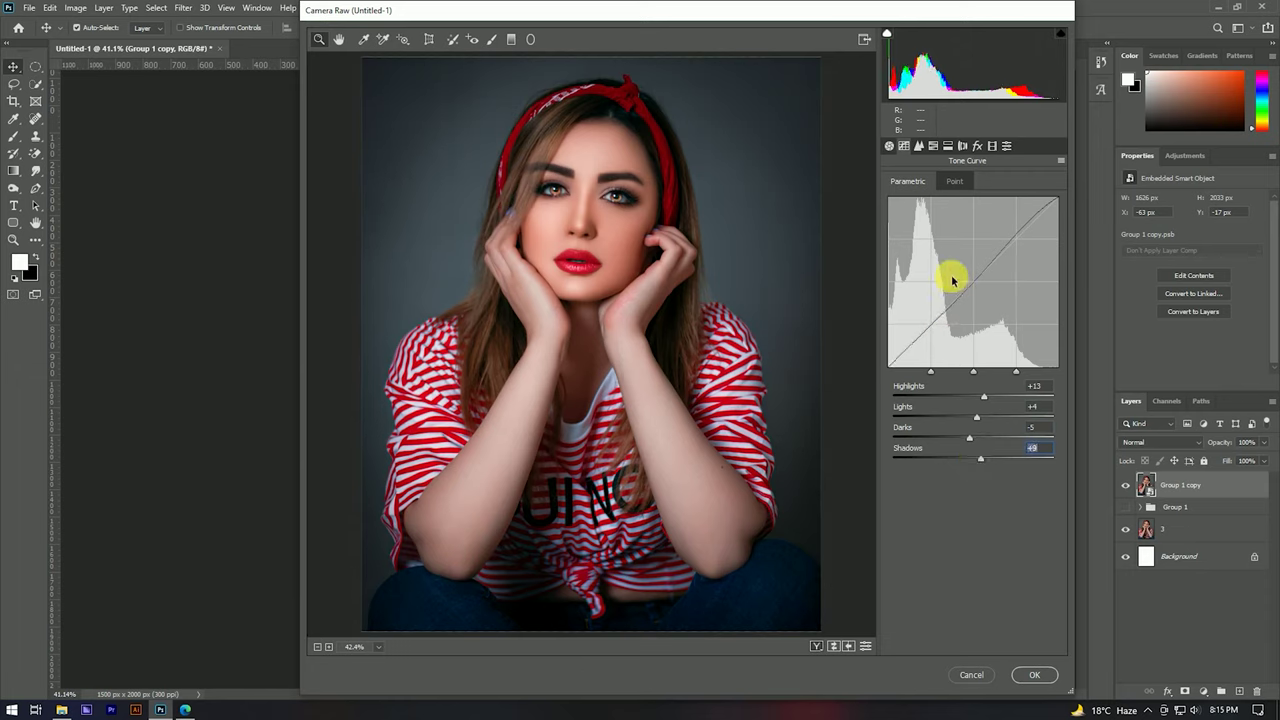
pyautogui.click(948, 146)
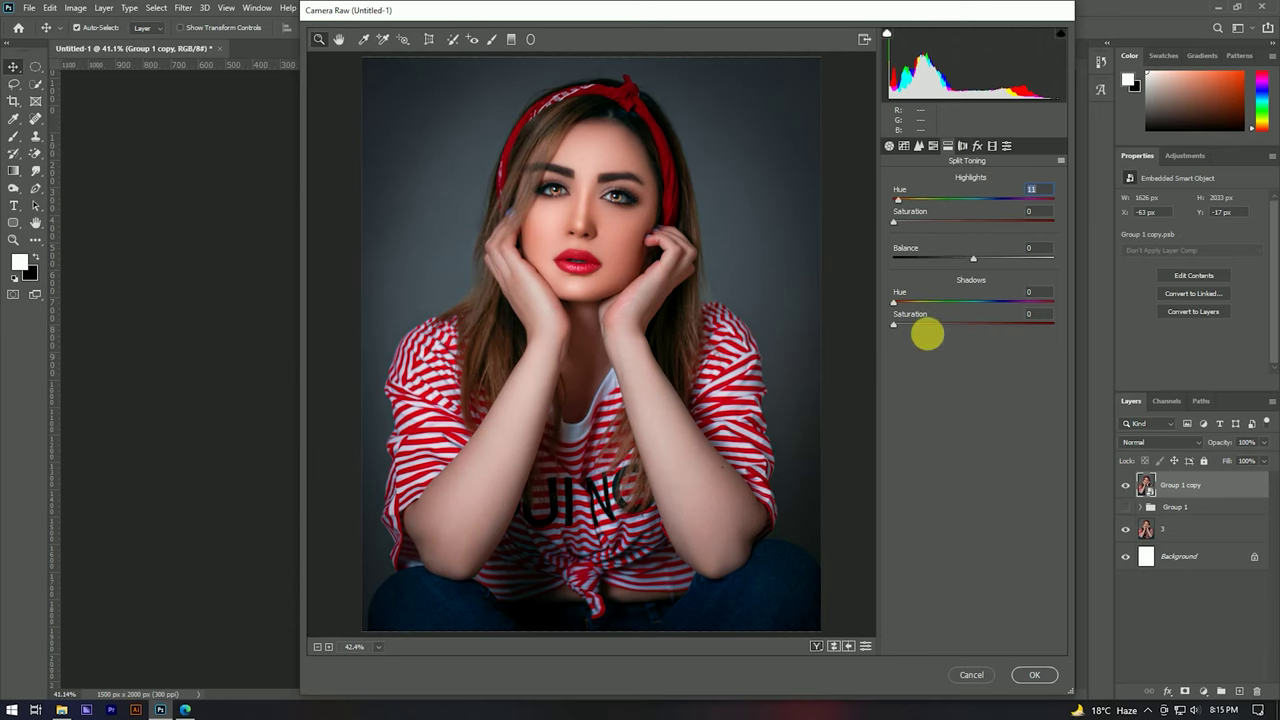
pyautogui.click(1033, 675)
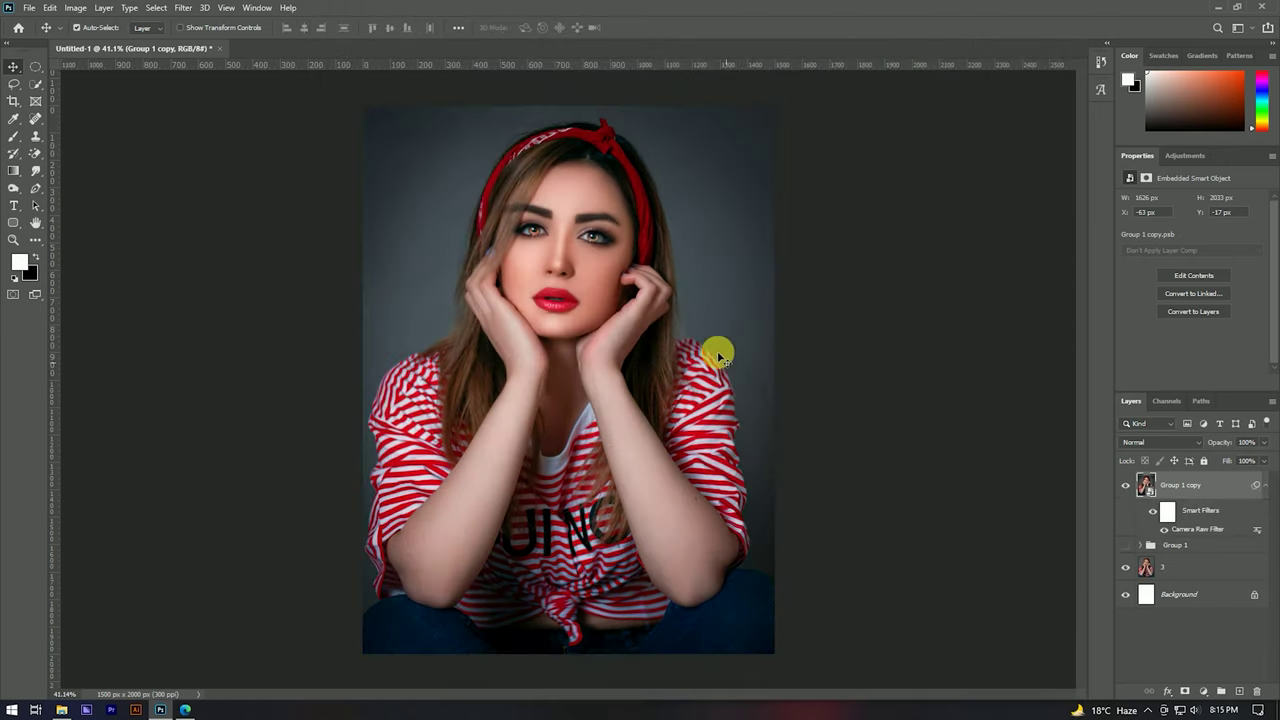
pyautogui.scroll(-2, 700, 340)
pyautogui.scroll(4, 607, 323)
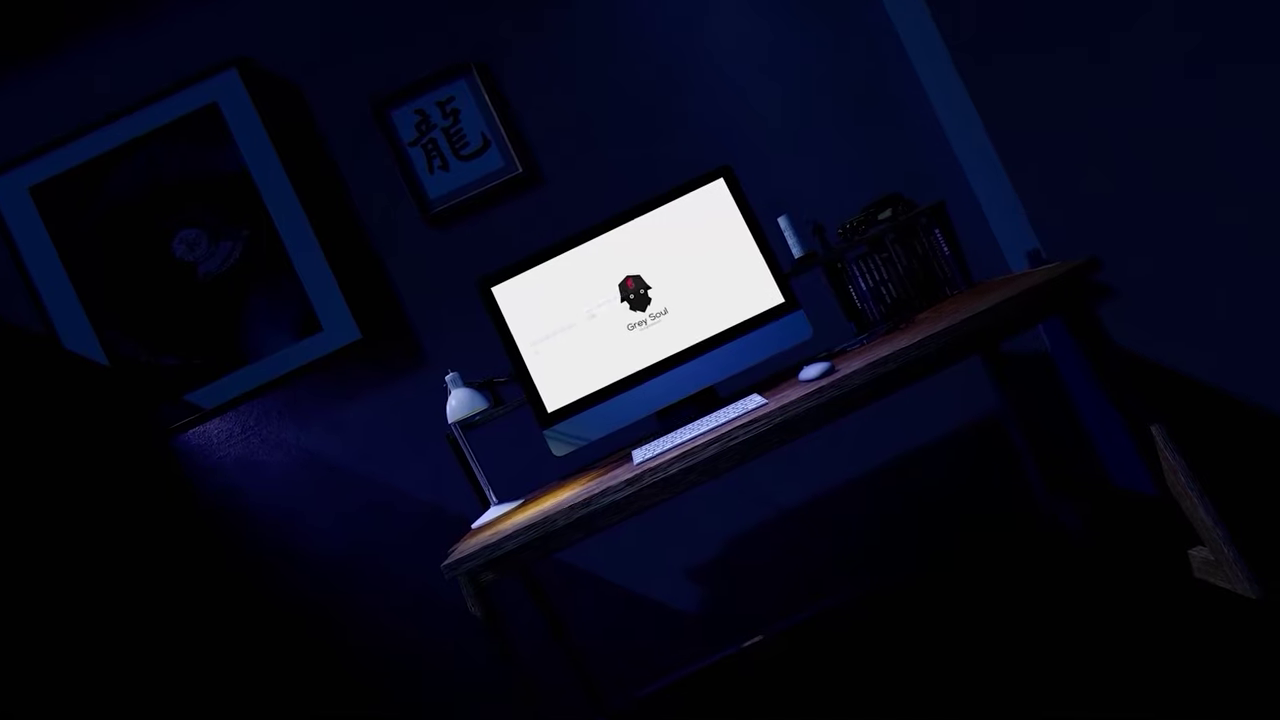